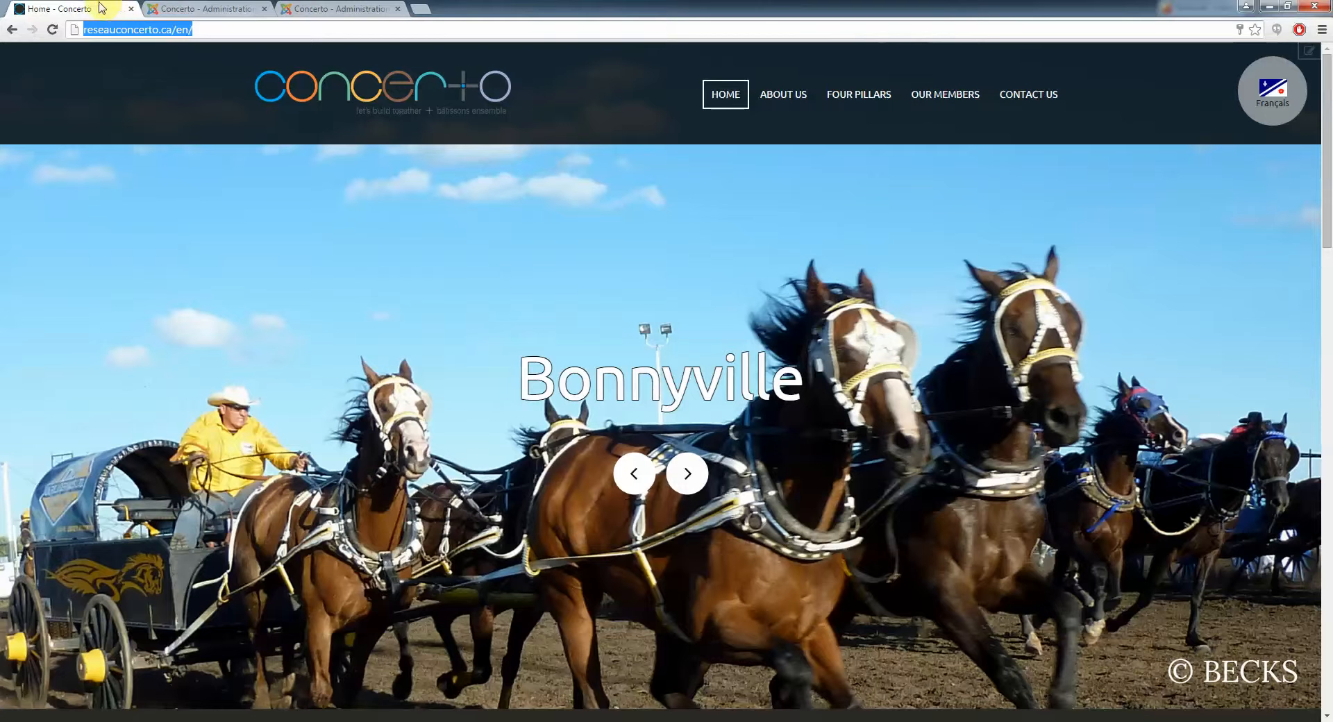
Compare the Concerto public home page with the Joomla administrator login page and examine the administrator part of its address
{"action": "left_click", "coordinate": [134, 32]}
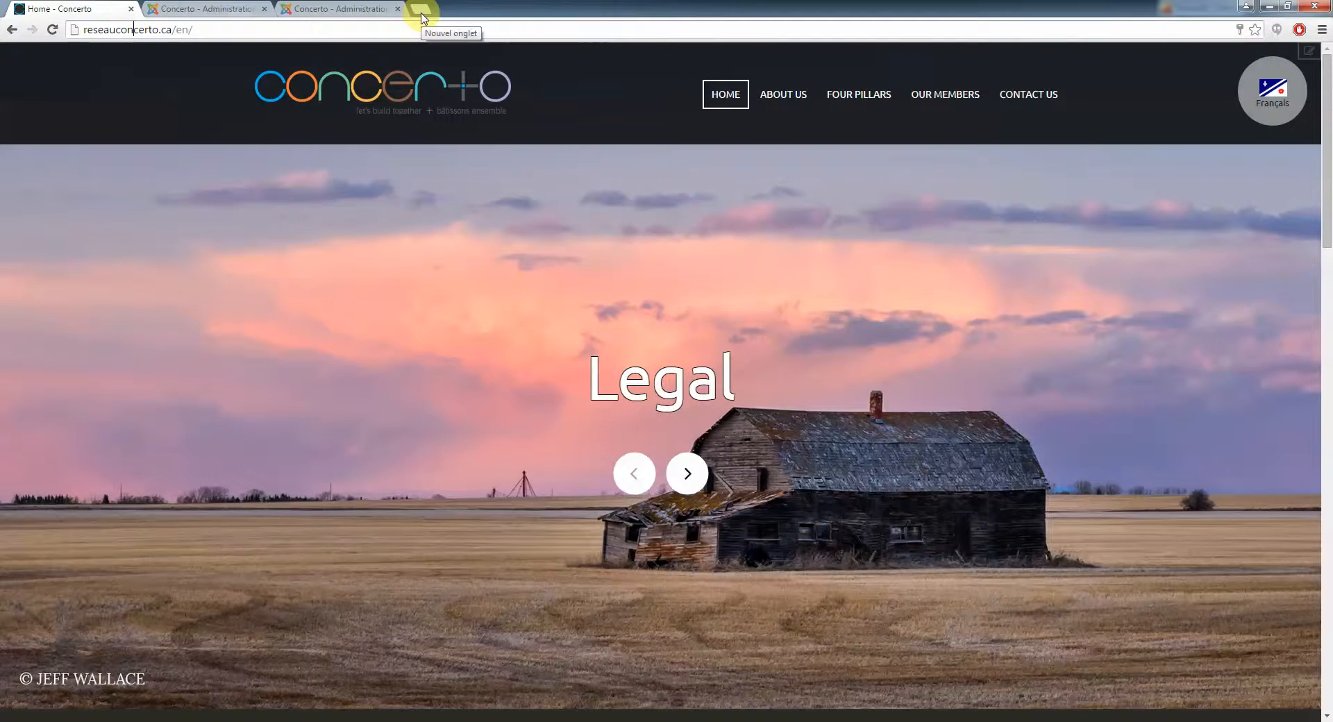
{"action": "left_click", "coordinate": [179, 14]}
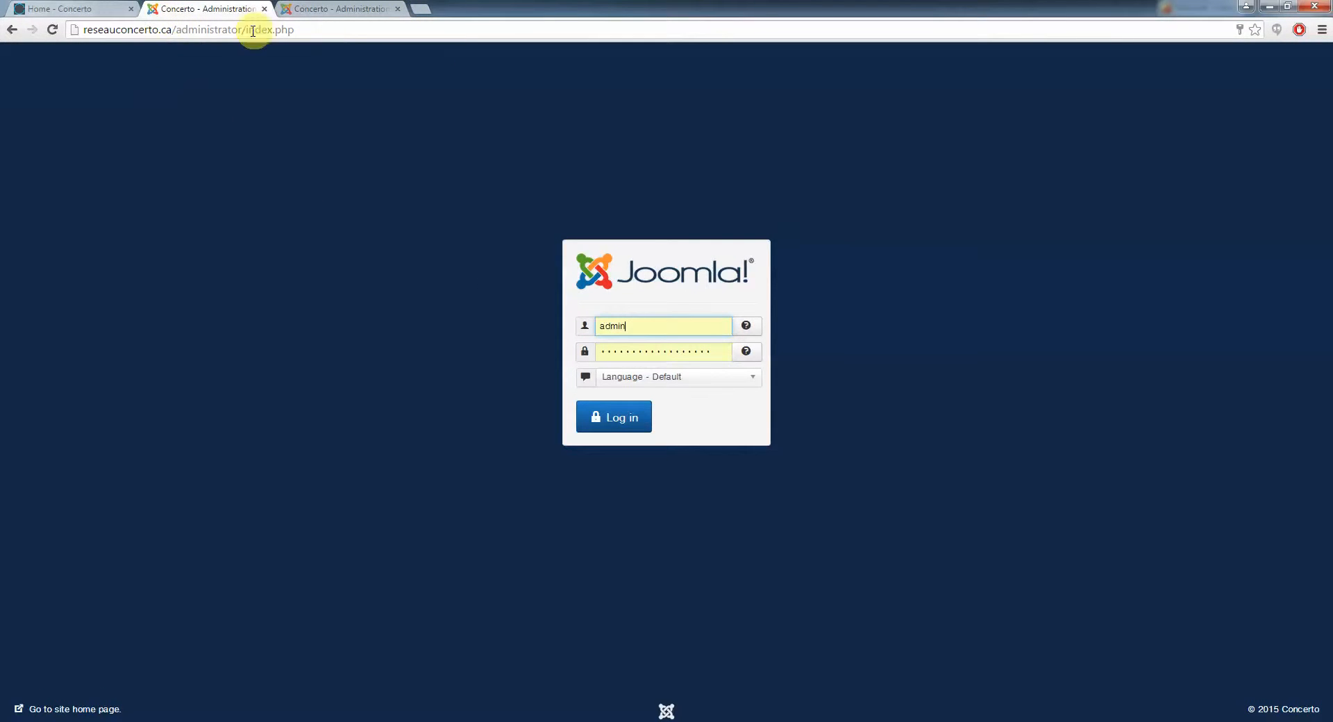
{"action": "left_click", "coordinate": [97, 9]}
{"action": "left_click", "coordinate": [208, 10]}
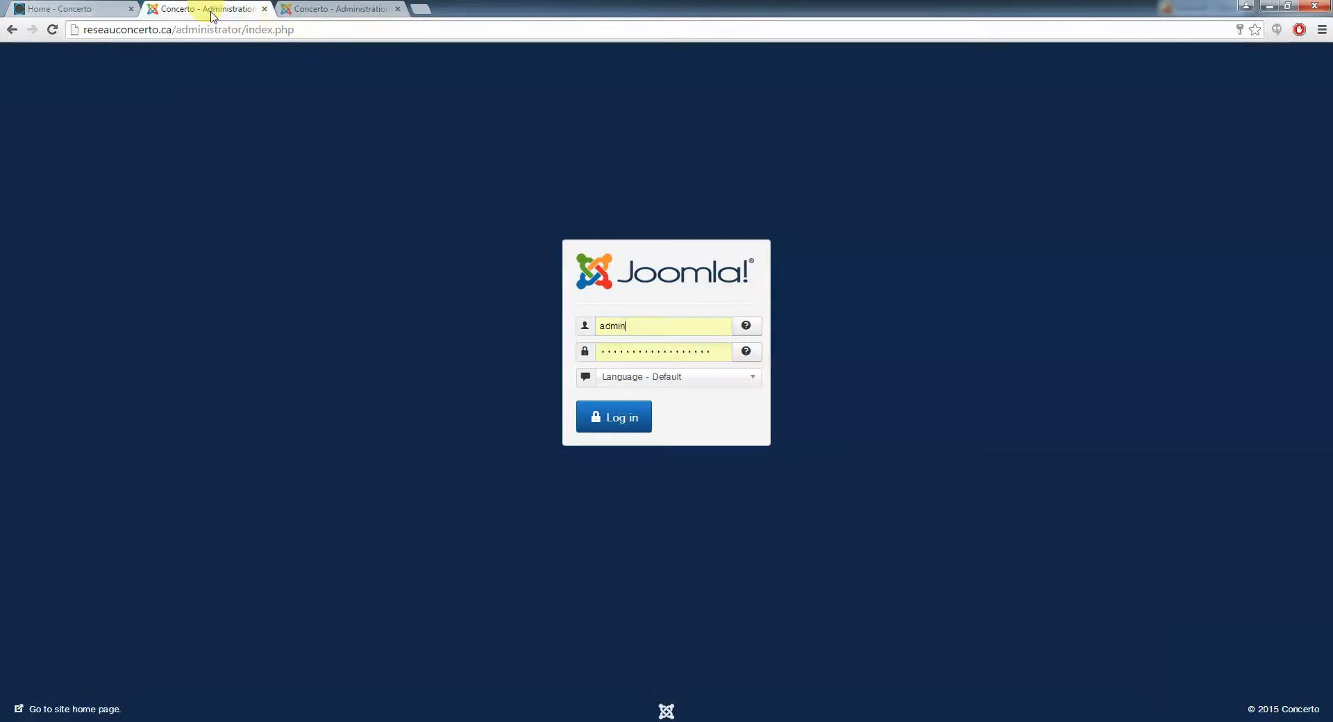
{"action": "left_click", "coordinate": [40, 9]}
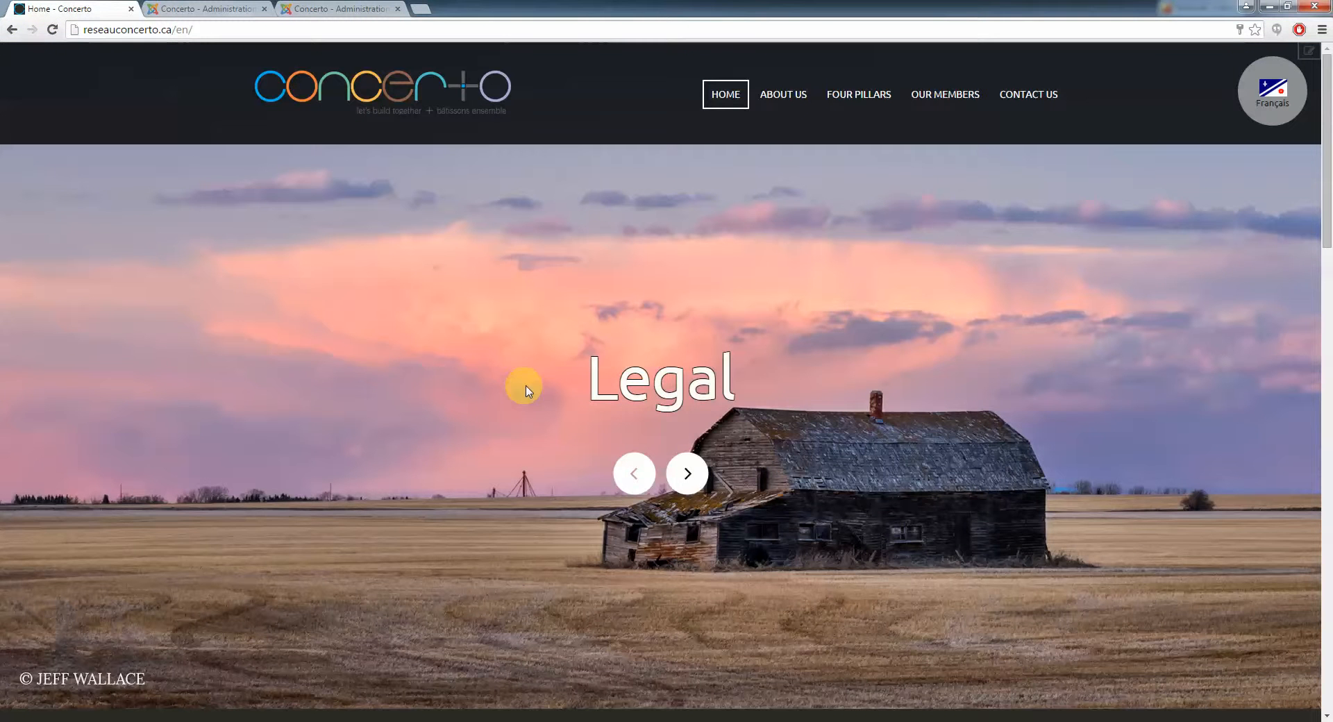
{"action": "left_click", "coordinate": [215, 7]}
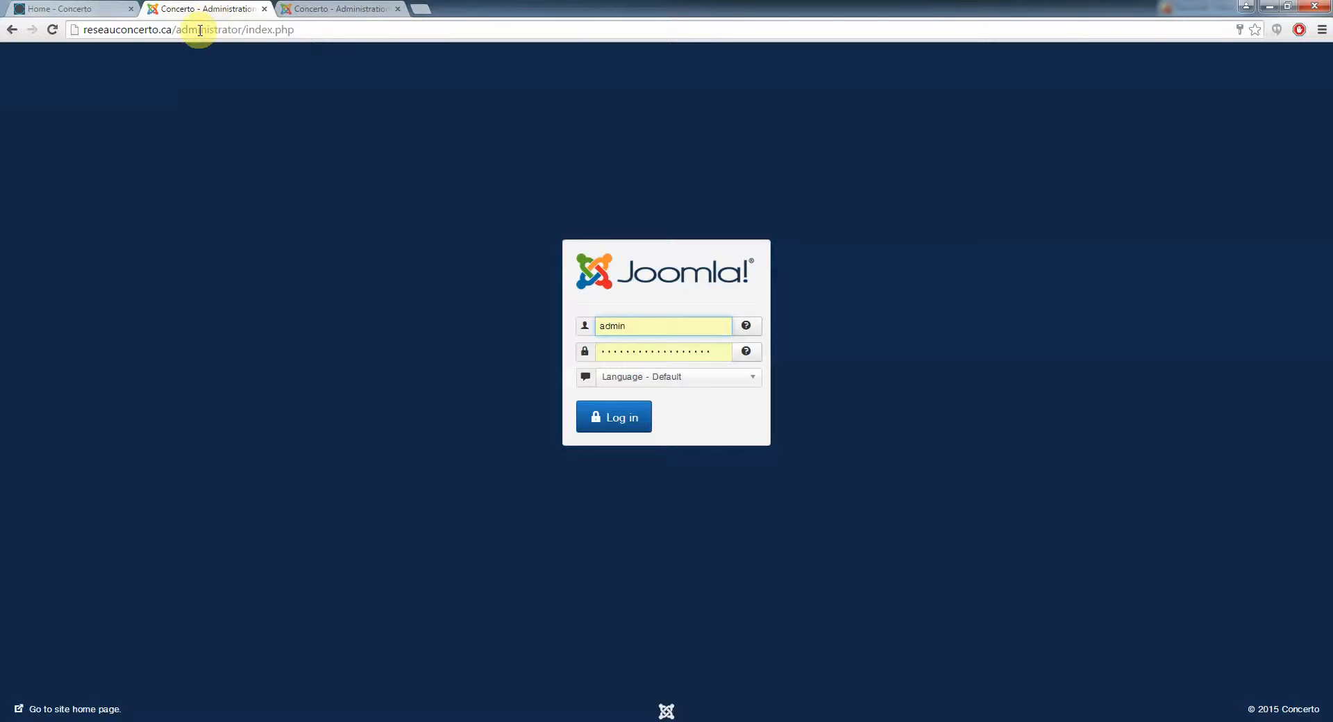
{"action": "left_click", "coordinate": [200, 31]}
{"action": "left_click", "coordinate": [223, 30]}
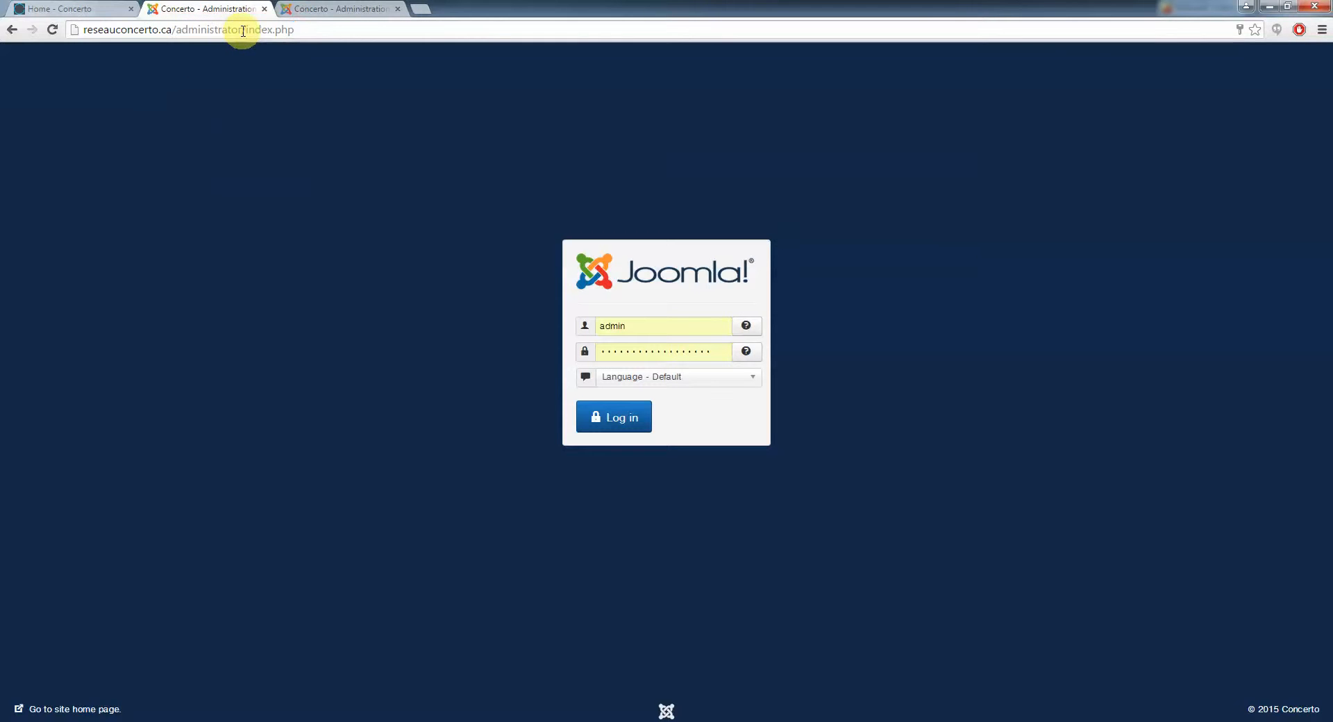
{"action": "left_click_drag", "start_coordinate": [220, 31], "coordinate": [84, 30]}
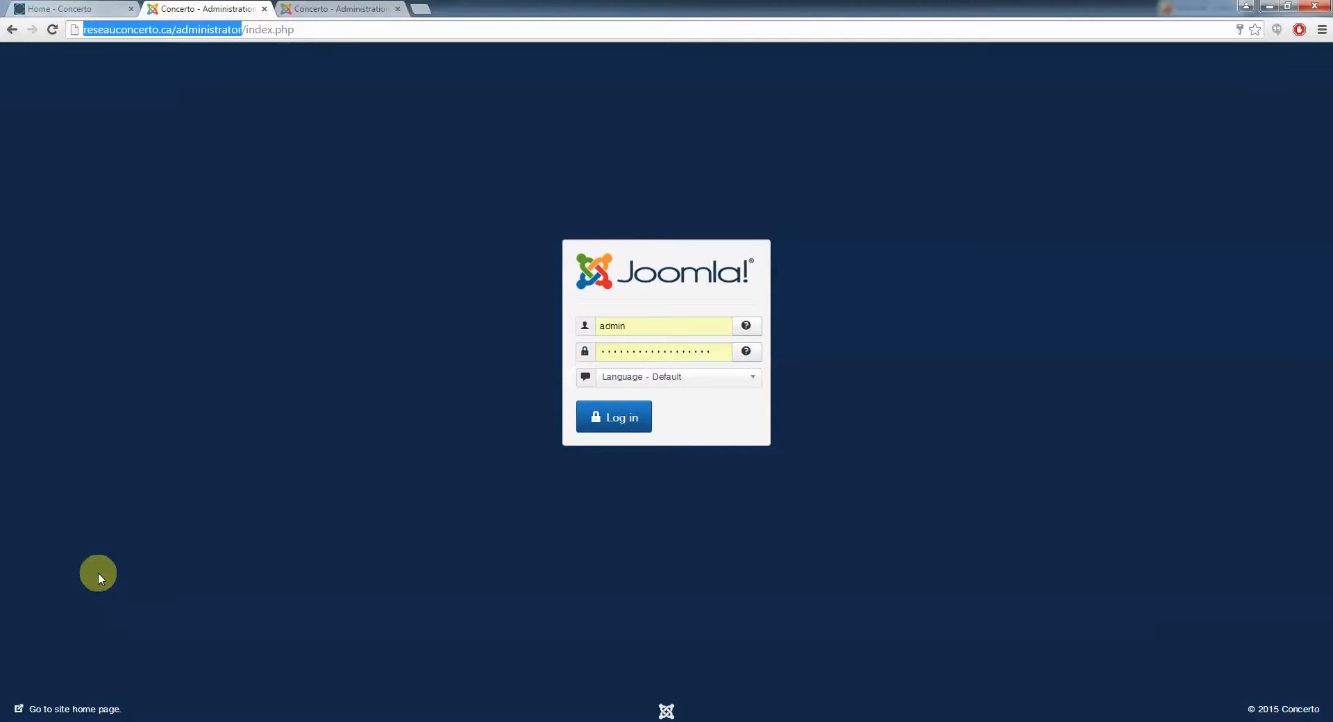
{"action": "left_click", "coordinate": [176, 30]}
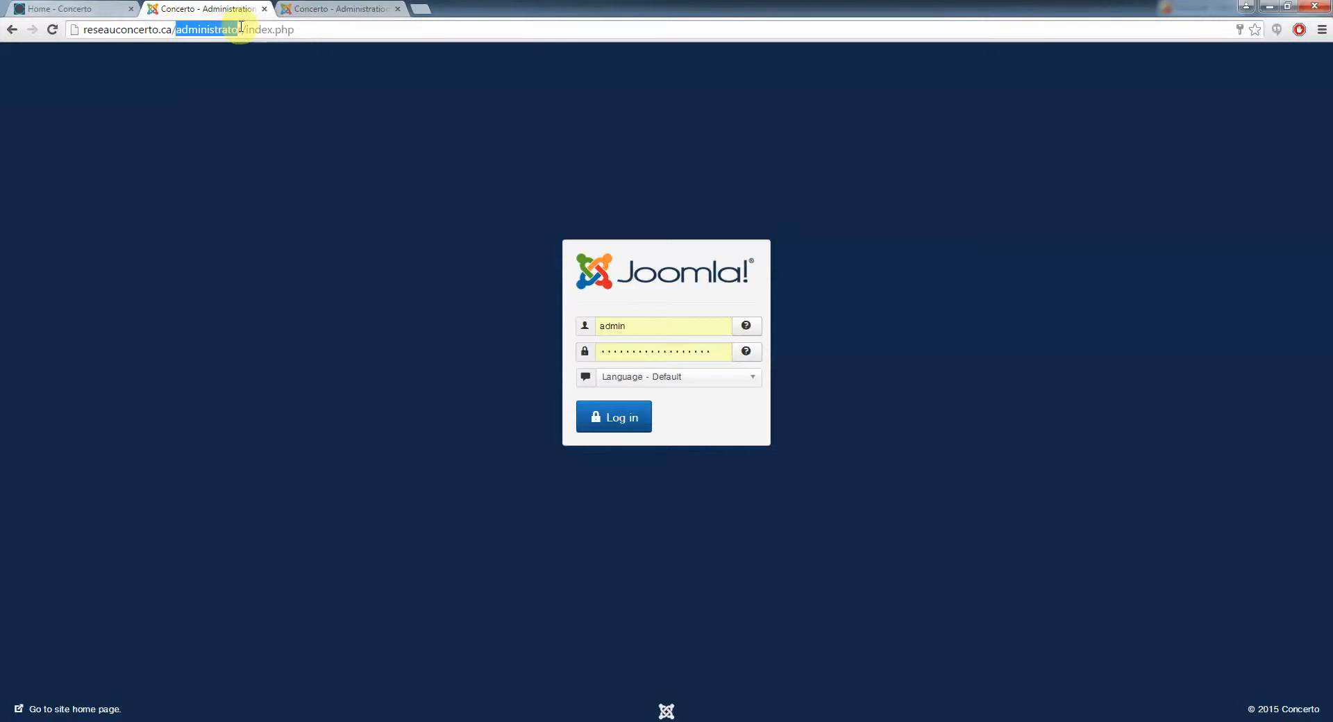
Load reseauconcerto.ca/administrator/ and log in to the Joomla back end with the prefilled admin account
{"action": "left_click_drag", "start_coordinate": [246, 30], "coordinate": [358, 21]}
{"action": "key", "text": "BackSpace"}
{"action": "key", "text": "BackSpace"}
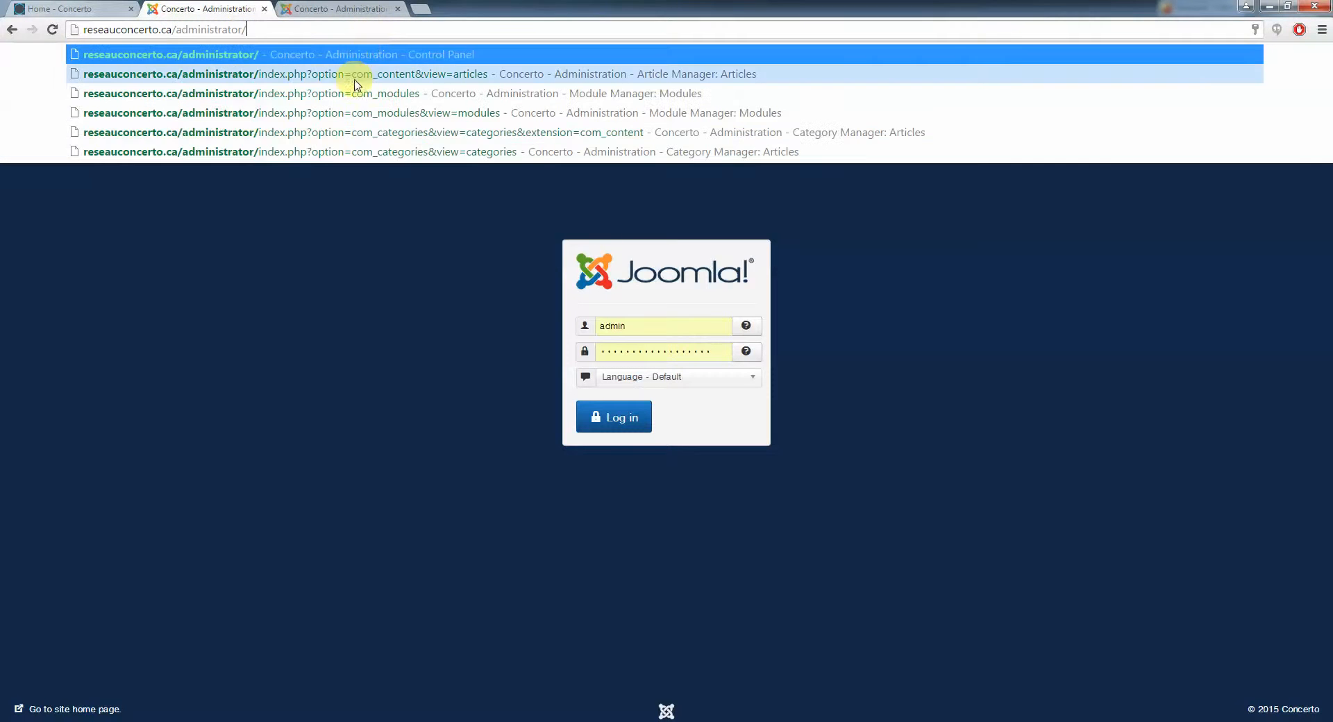
{"action": "left_click", "coordinate": [211, 423]}
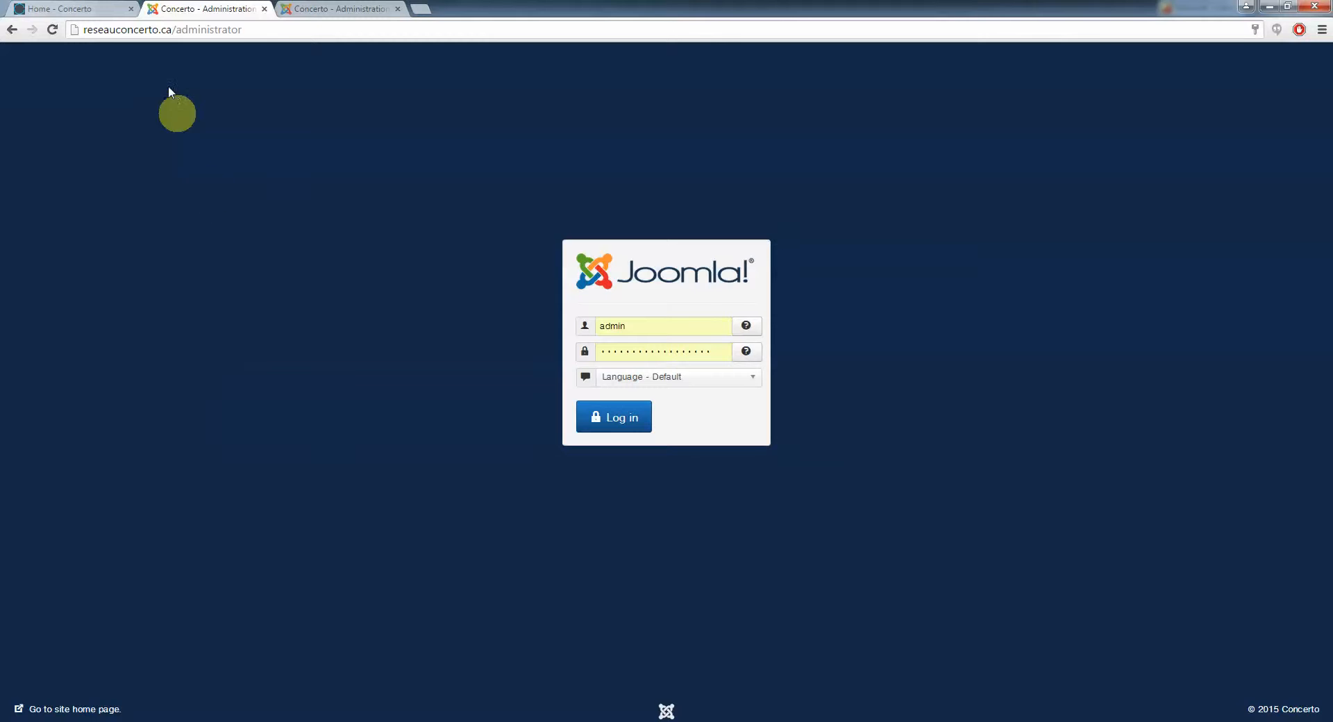
{"action": "left_click", "coordinate": [270, 29]}
{"action": "key", "text": "Return"}
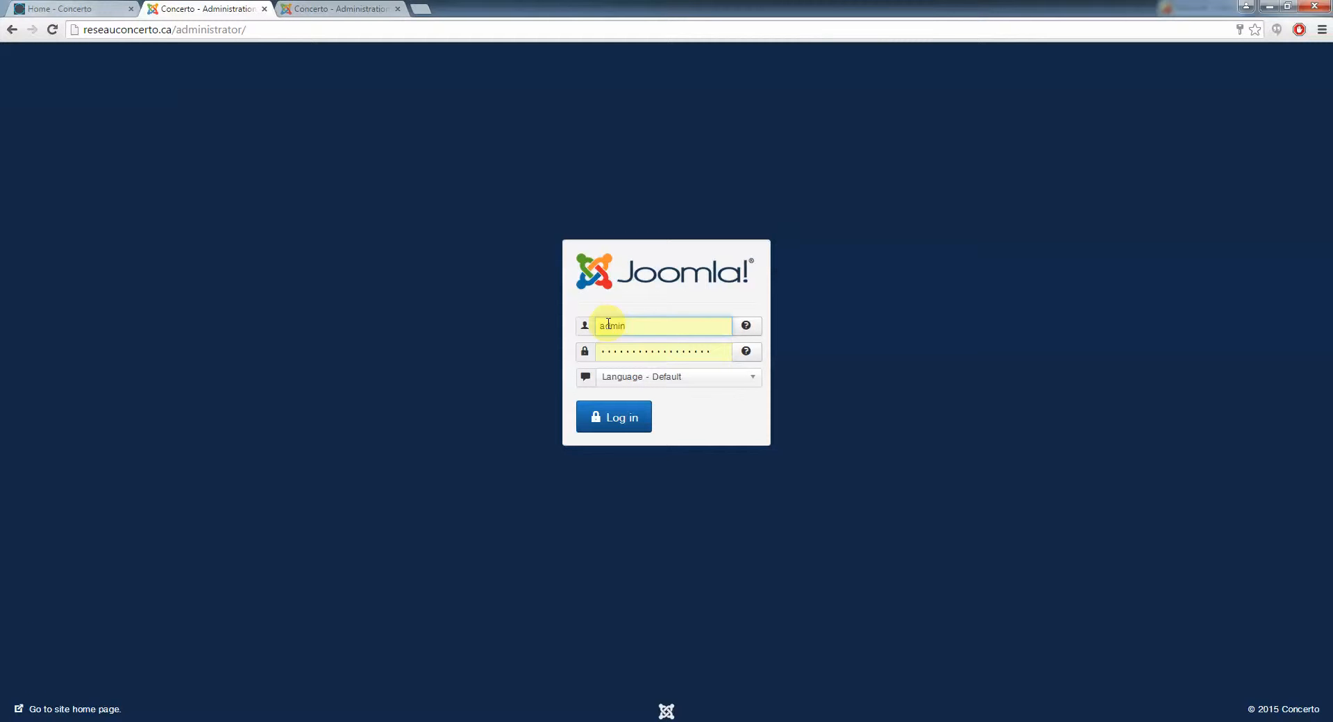
{"action": "left_click", "coordinate": [625, 416]}
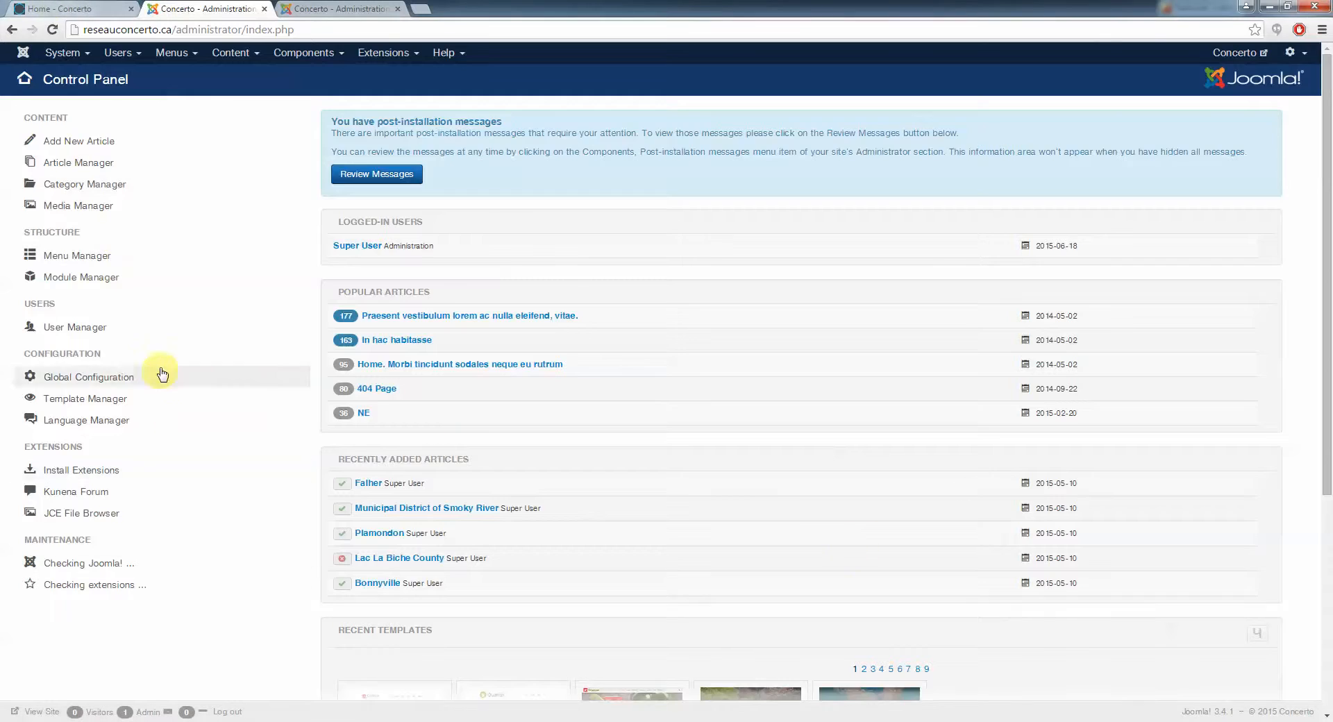
Look over the Joomla control panel and examine the slideshow and region sections on the public home page
{"action": "scroll", "coordinate": [432, 452], "scroll_direction": "down", "scroll_amount": 3}
{"action": "scroll", "coordinate": [429, 453], "scroll_direction": "up", "scroll_amount": 5}
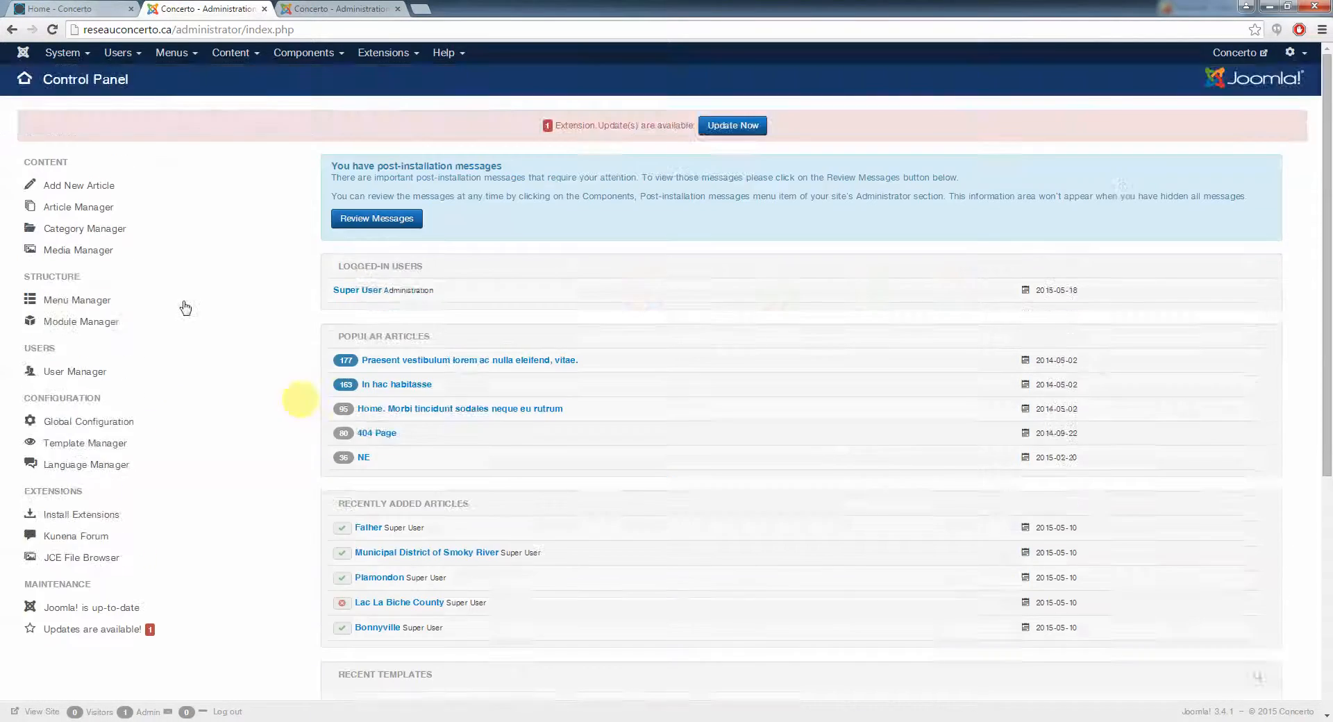
{"action": "left_click", "coordinate": [66, 8]}
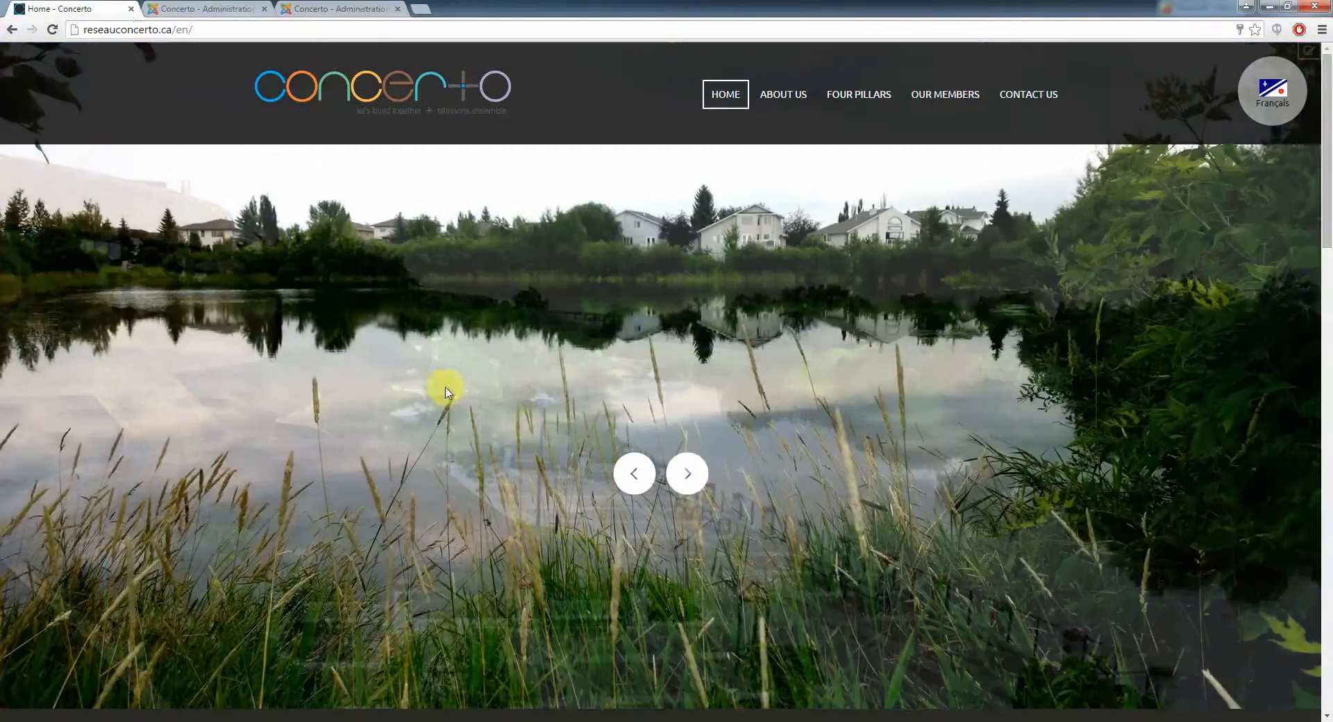
{"action": "scroll", "coordinate": [515, 397], "scroll_direction": "down", "scroll_amount": 3}
{"action": "scroll", "coordinate": [516, 396], "scroll_direction": "down", "scroll_amount": 3}
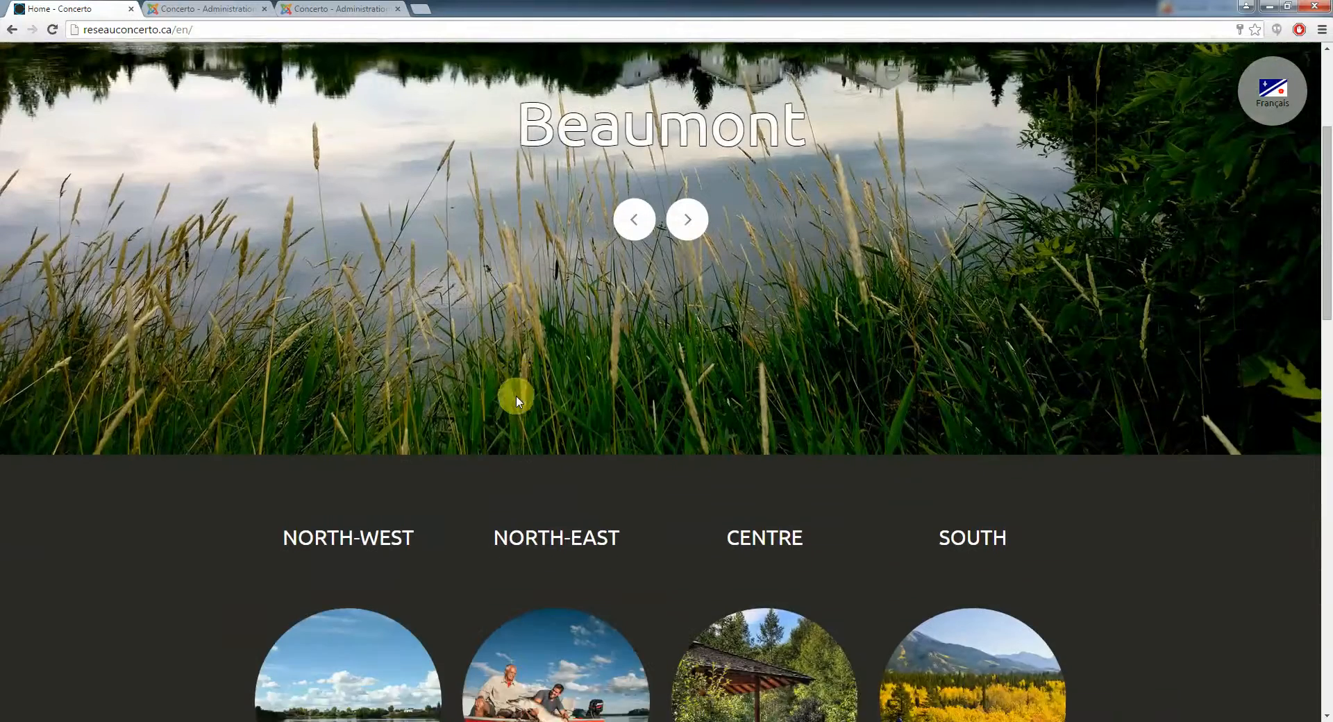
{"action": "scroll", "coordinate": [516, 397], "scroll_direction": "up", "scroll_amount": 1}
{"action": "scroll", "coordinate": [516, 398], "scroll_direction": "up", "scroll_amount": 5}
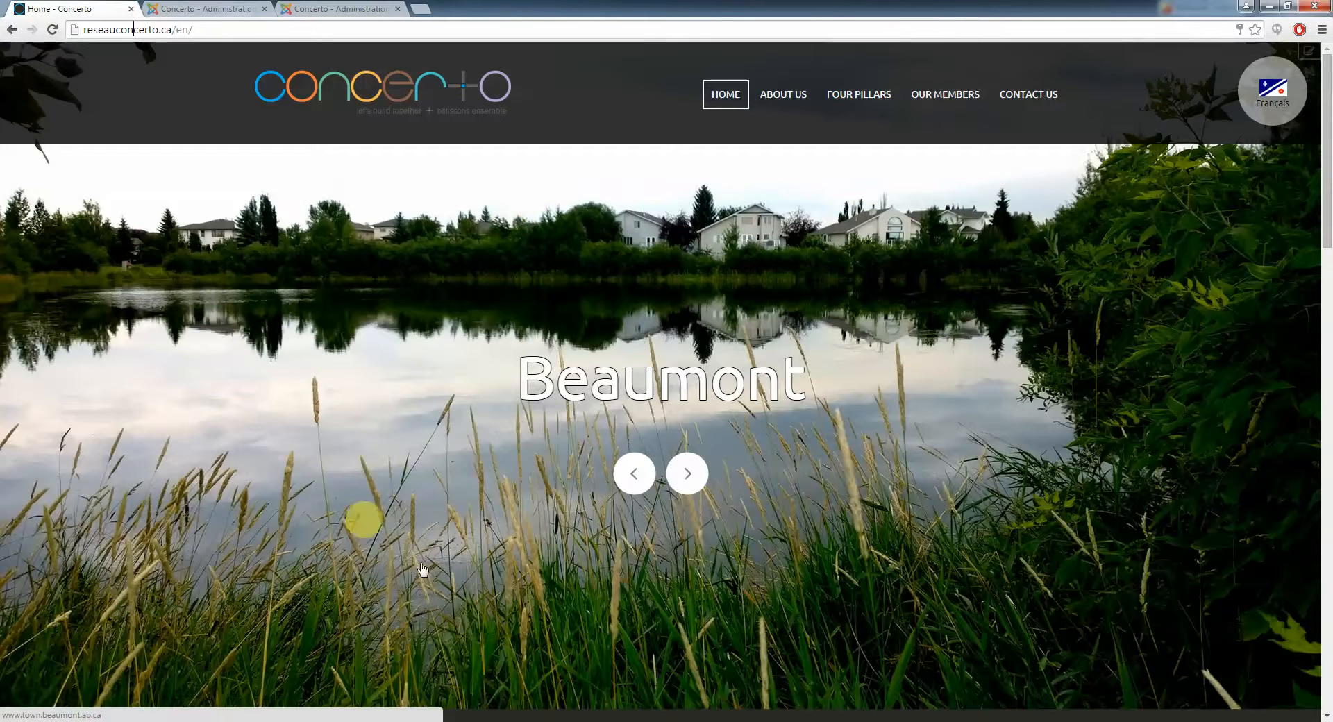
Open the Article Manager in the Joomla back end and filter the articles by the Slider category
{"action": "left_click", "coordinate": [185, 7]}
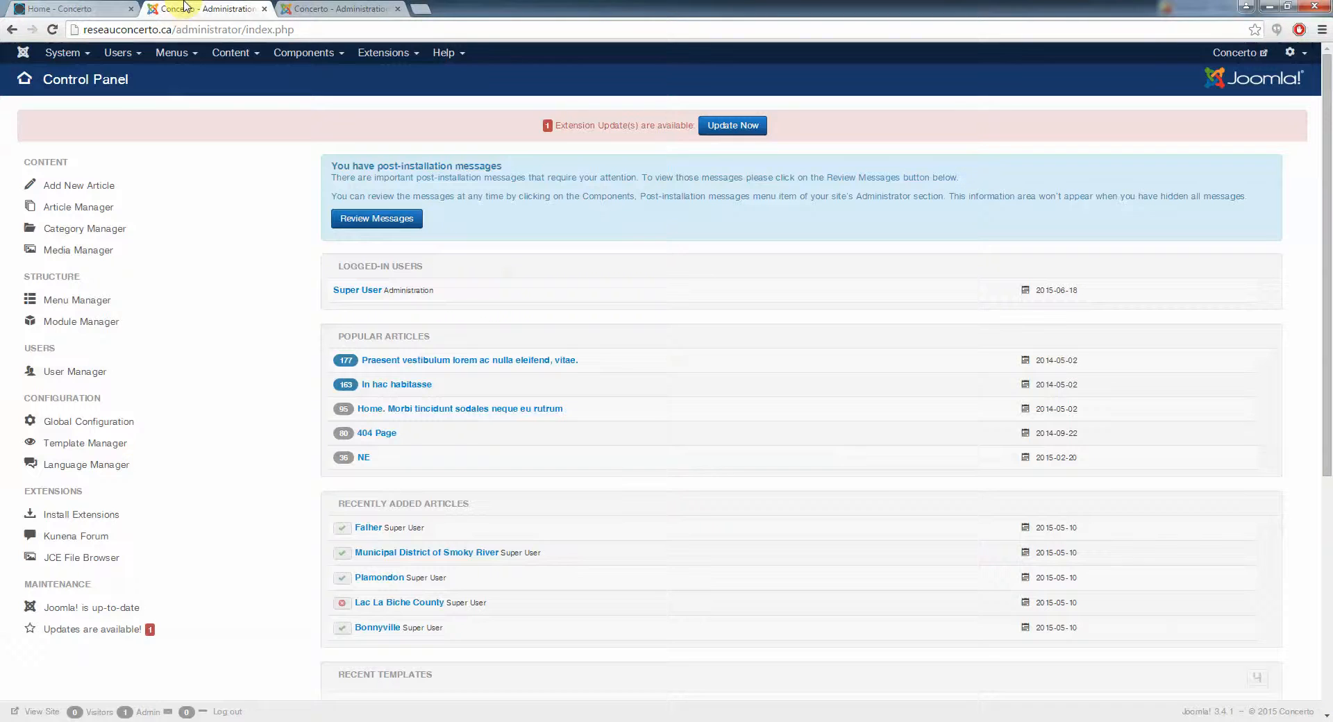
{"action": "left_click", "coordinate": [236, 54]}
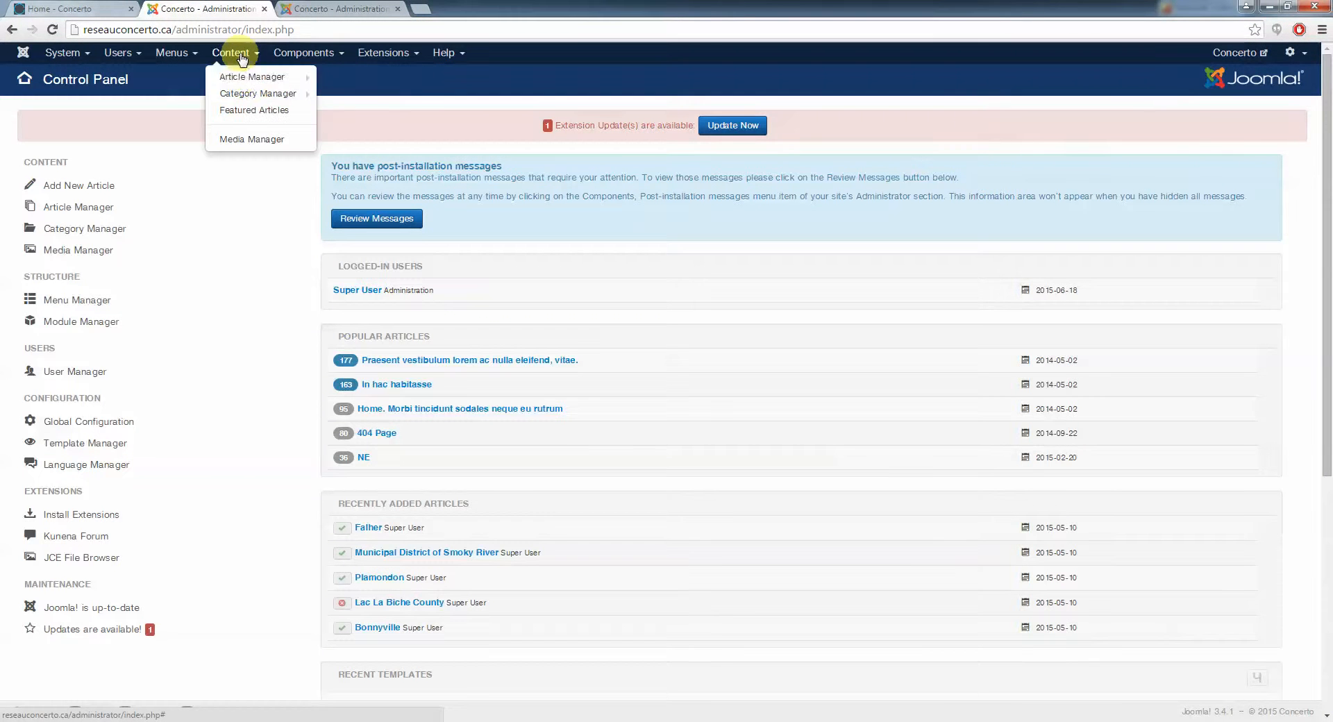
{"action": "mouse_move", "coordinate": [243, 82]}
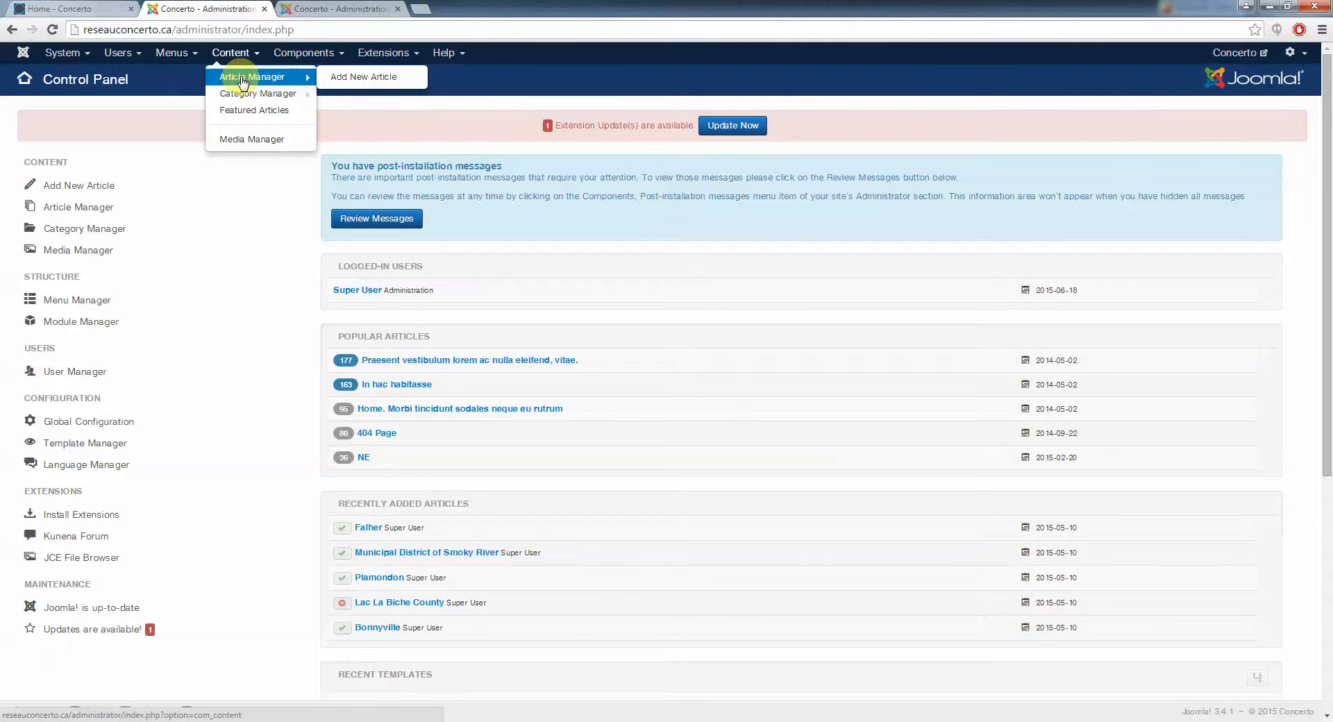
{"action": "left_click", "coordinate": [243, 79]}
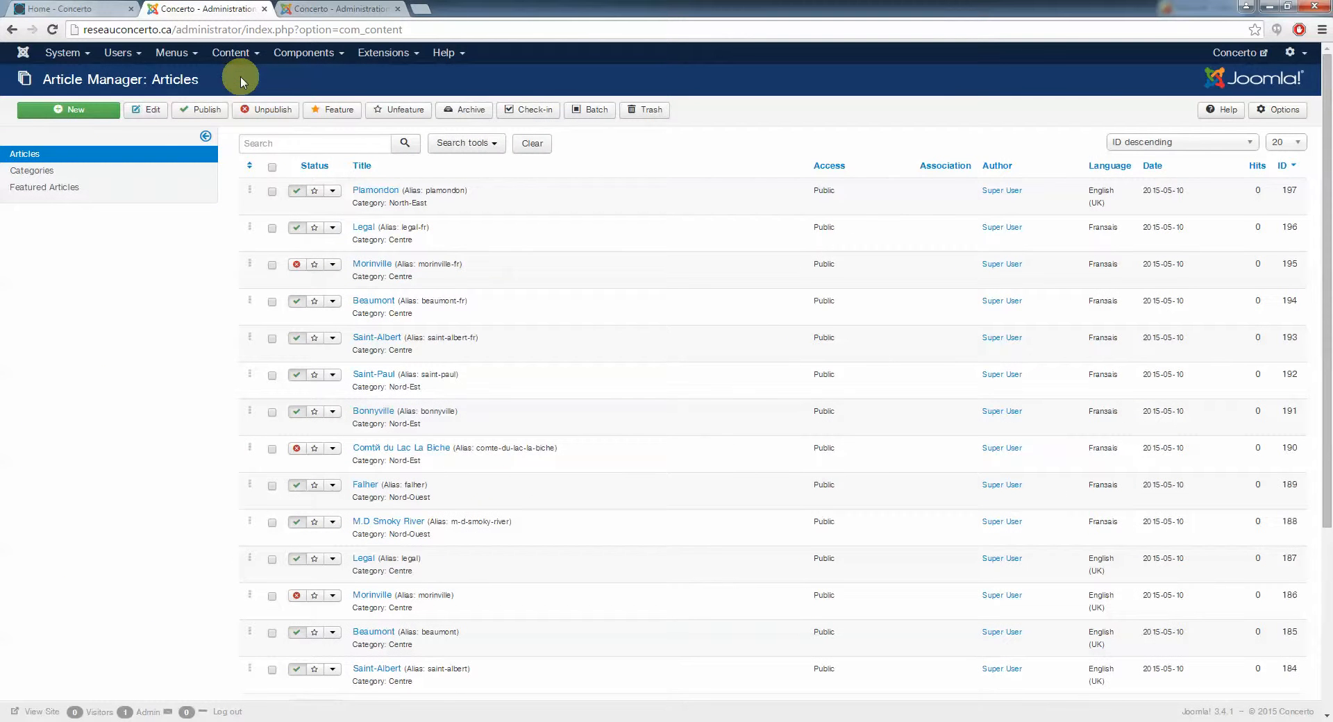
{"action": "left_click", "coordinate": [495, 143]}
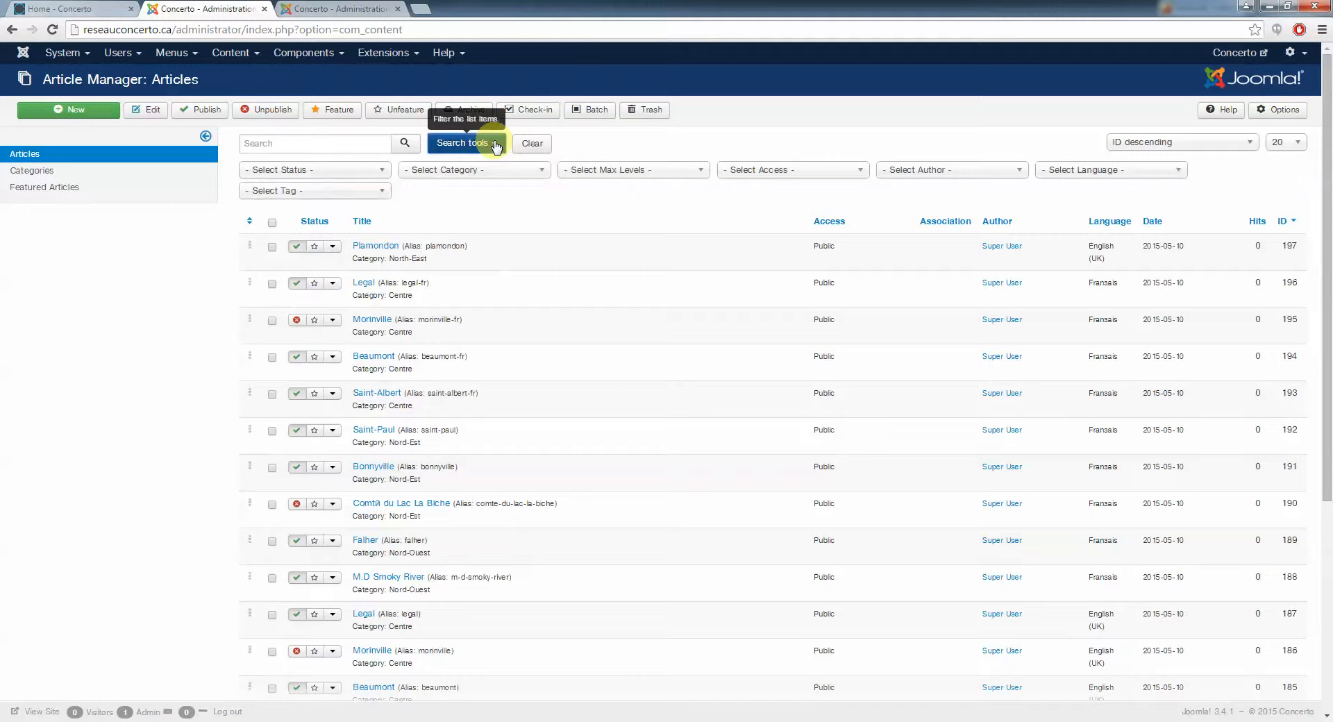
{"action": "left_click", "coordinate": [491, 170]}
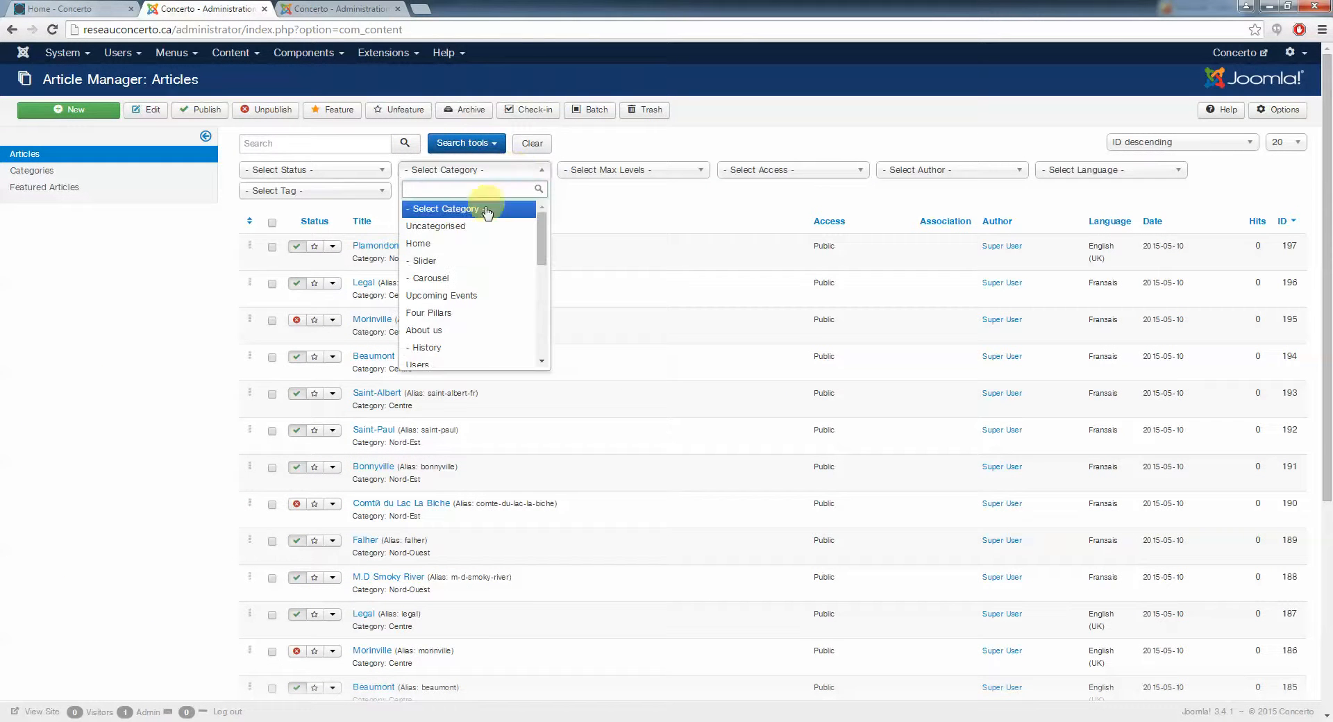
{"action": "left_click", "coordinate": [452, 263]}
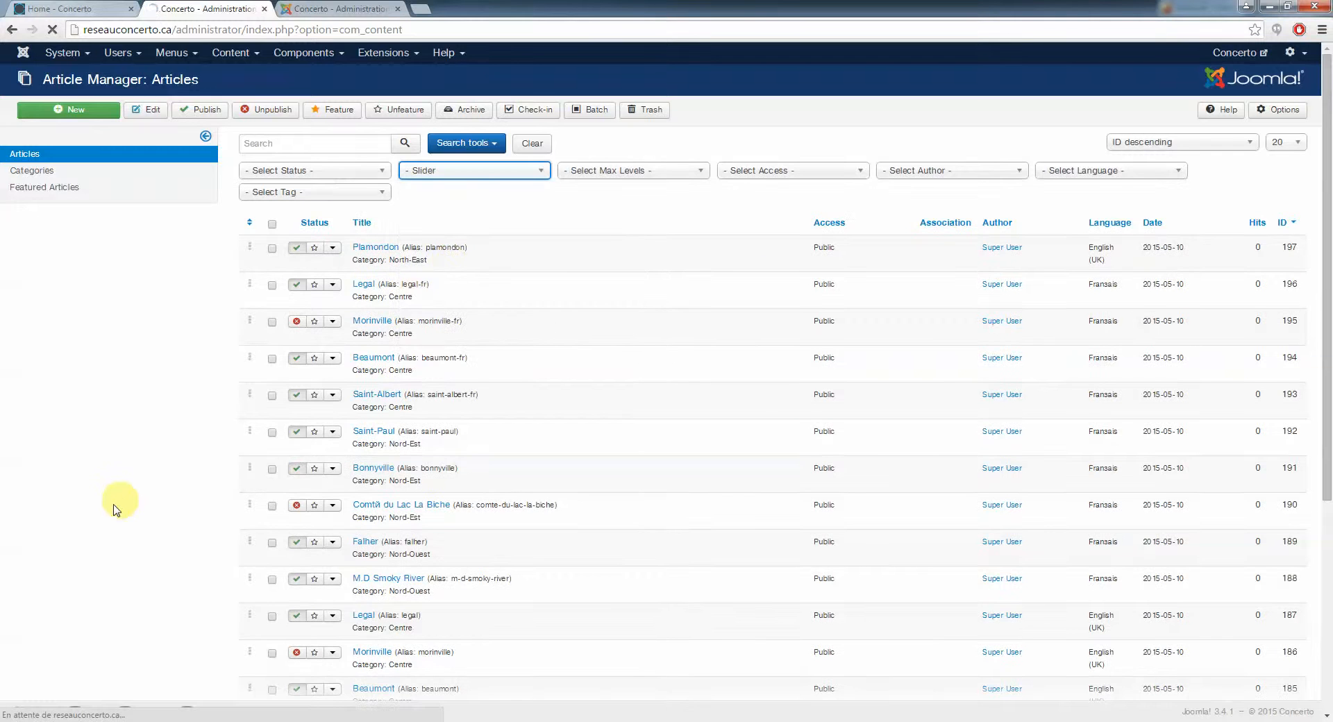
Review the status and language of the Slider articles and compare them with the slides on the public home page
{"action": "scroll", "coordinate": [114, 510], "scroll_direction": "down", "scroll_amount": 2}
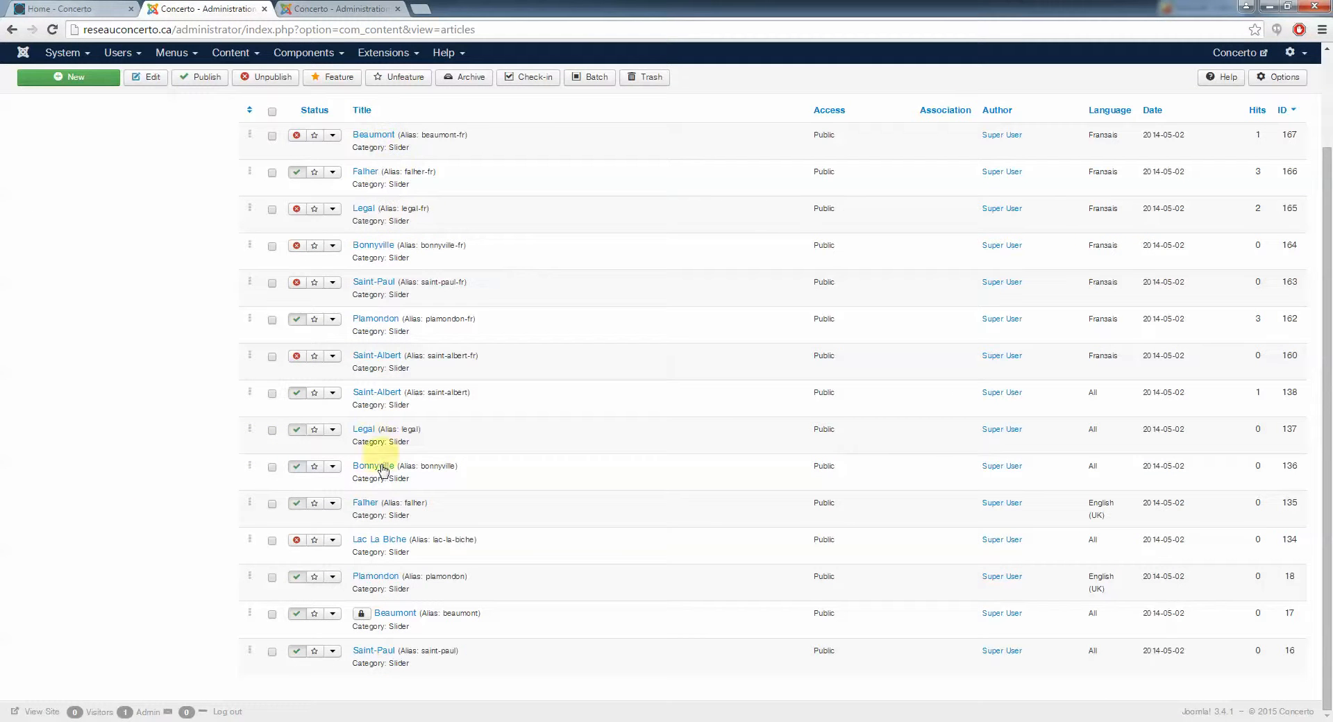
{"action": "scroll", "coordinate": [391, 640], "scroll_direction": "up", "scroll_amount": 1}
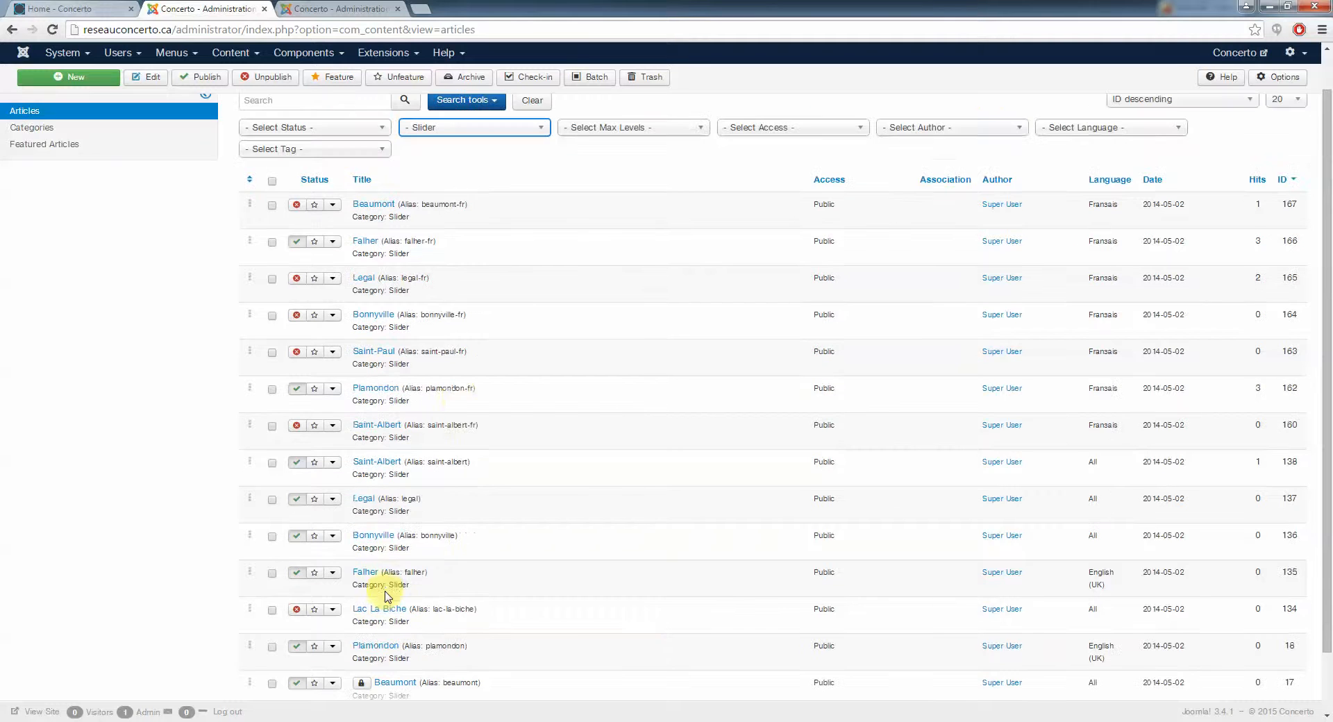
{"action": "scroll", "coordinate": [409, 482], "scroll_direction": "down", "scroll_amount": 1}
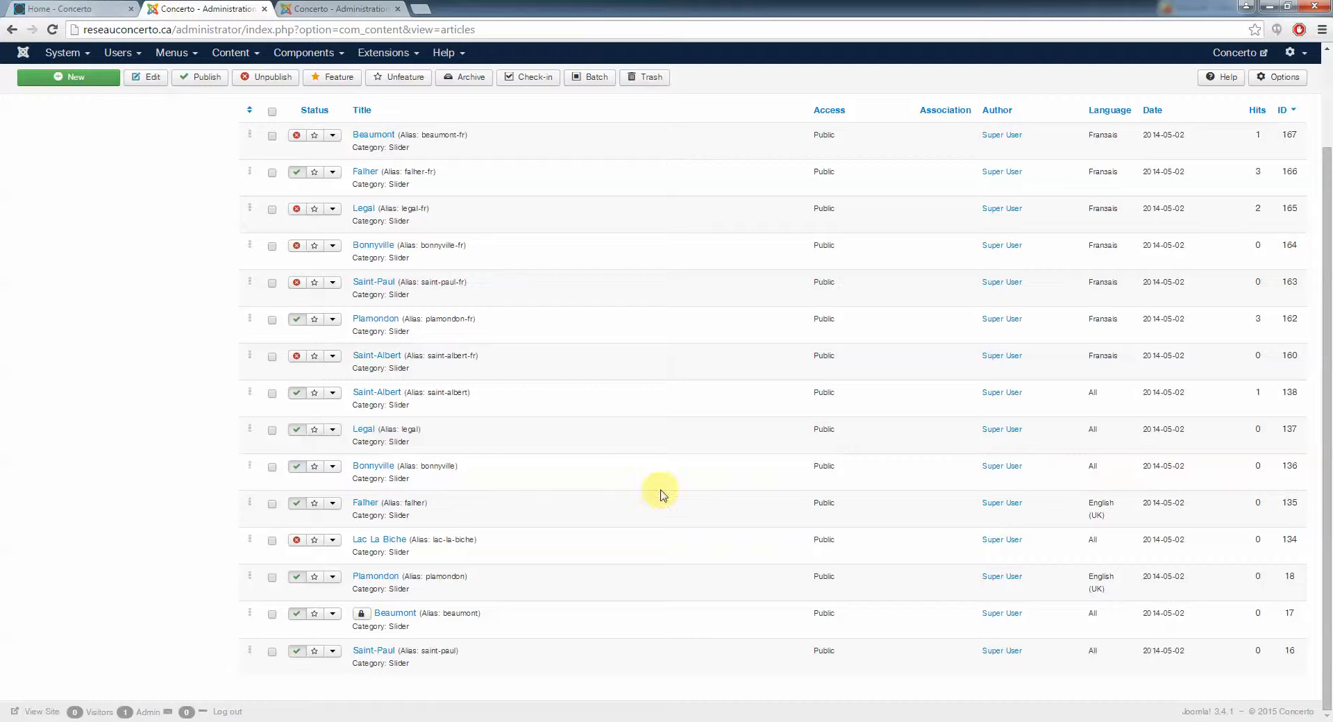
{"action": "scroll", "coordinate": [692, 453], "scroll_direction": "up", "scroll_amount": 1}
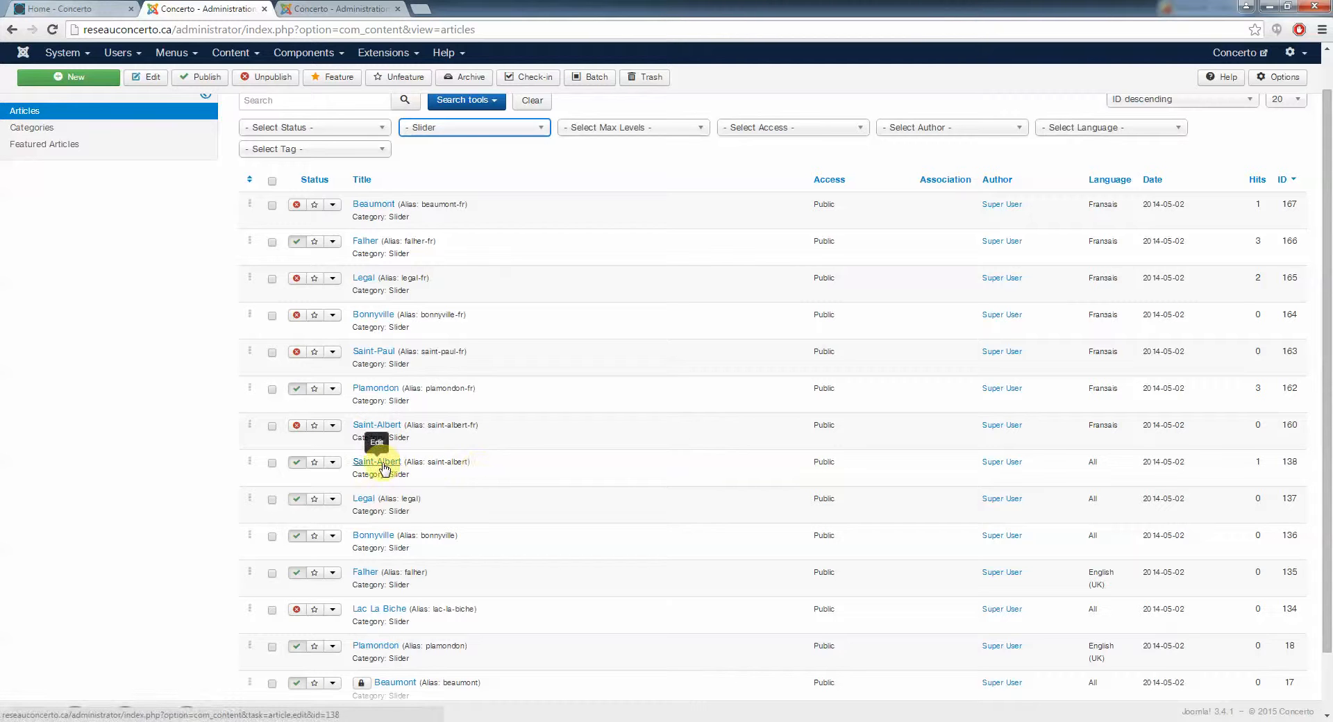
{"action": "left_click", "coordinate": [69, 8]}
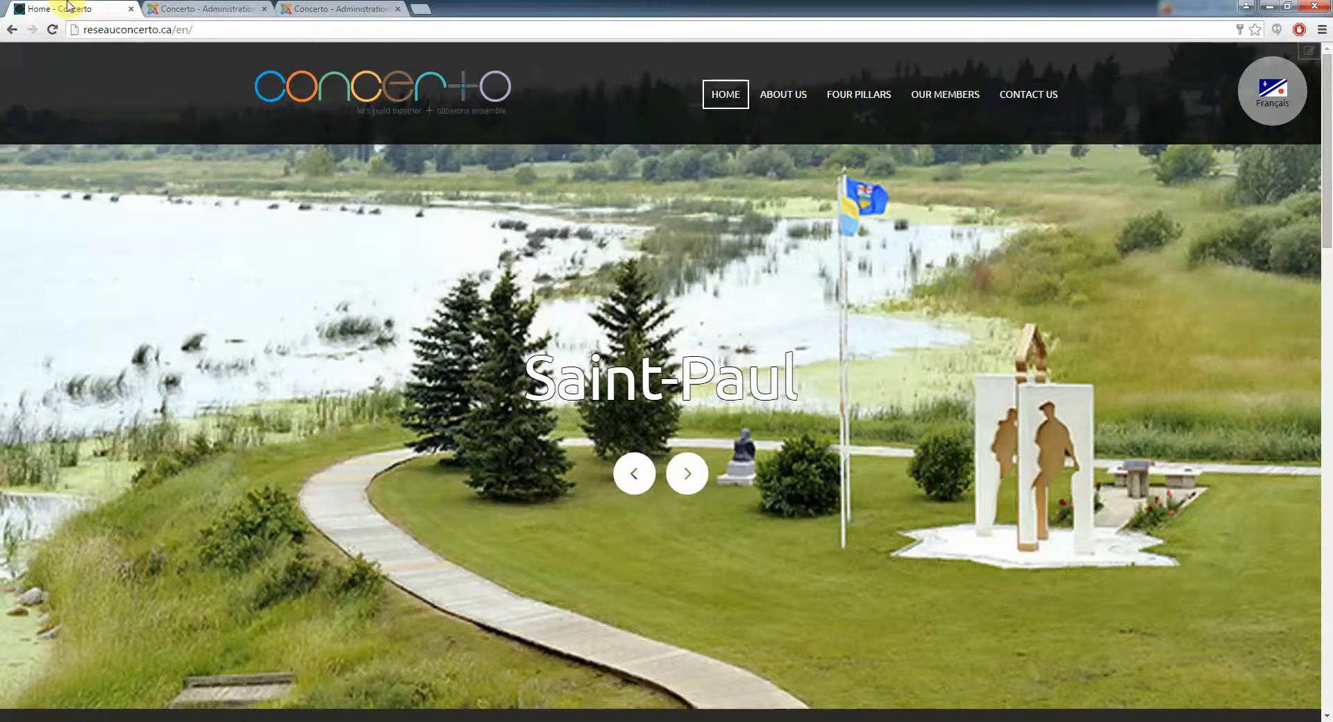
{"action": "left_click", "coordinate": [231, 7]}
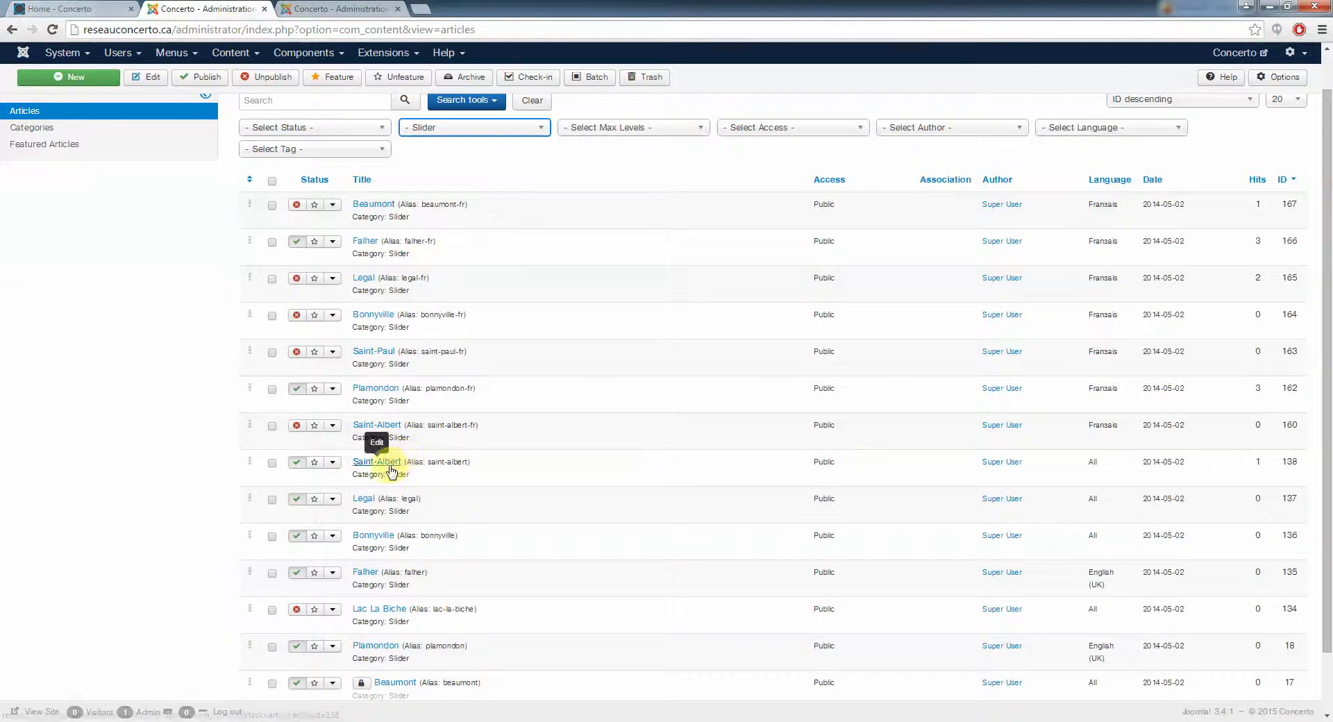
{"action": "scroll", "coordinate": [940, 285], "scroll_direction": "up", "scroll_amount": 1}
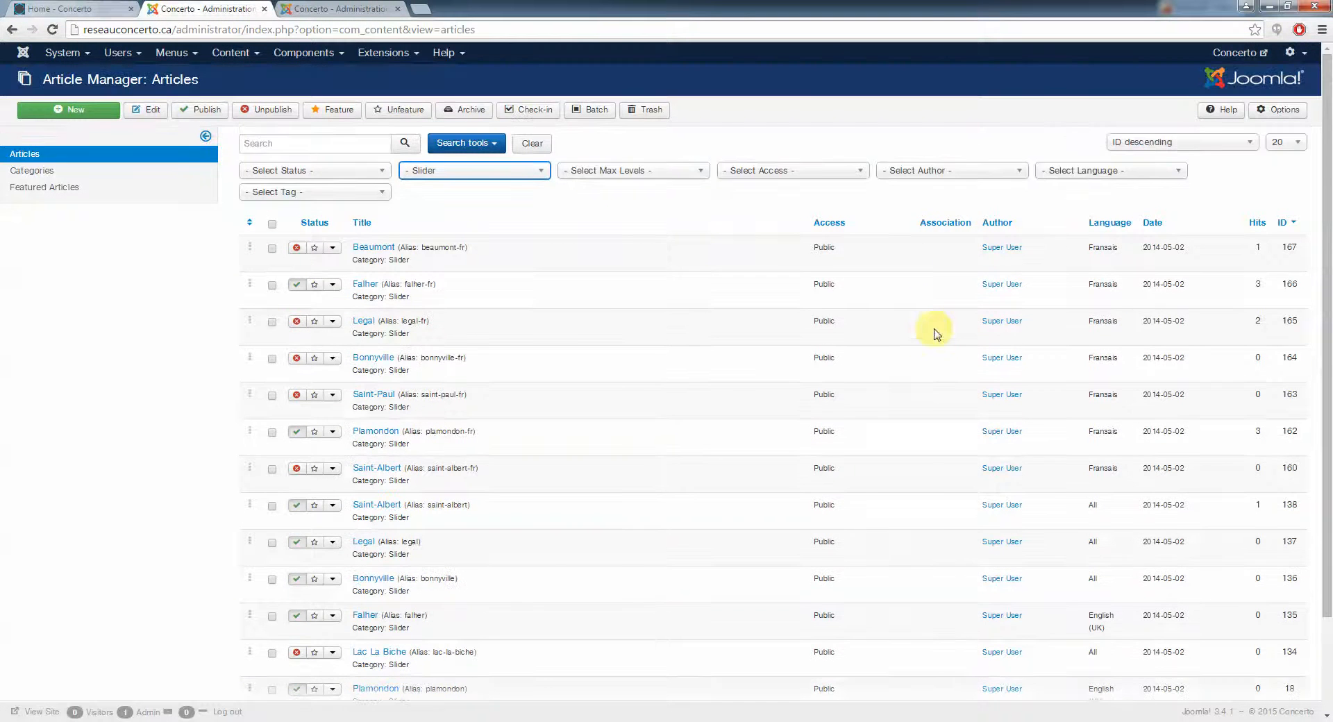
{"action": "scroll", "coordinate": [931, 340], "scroll_direction": "down", "scroll_amount": 2}
{"action": "scroll", "coordinate": [925, 347], "scroll_direction": "up", "scroll_amount": 2}
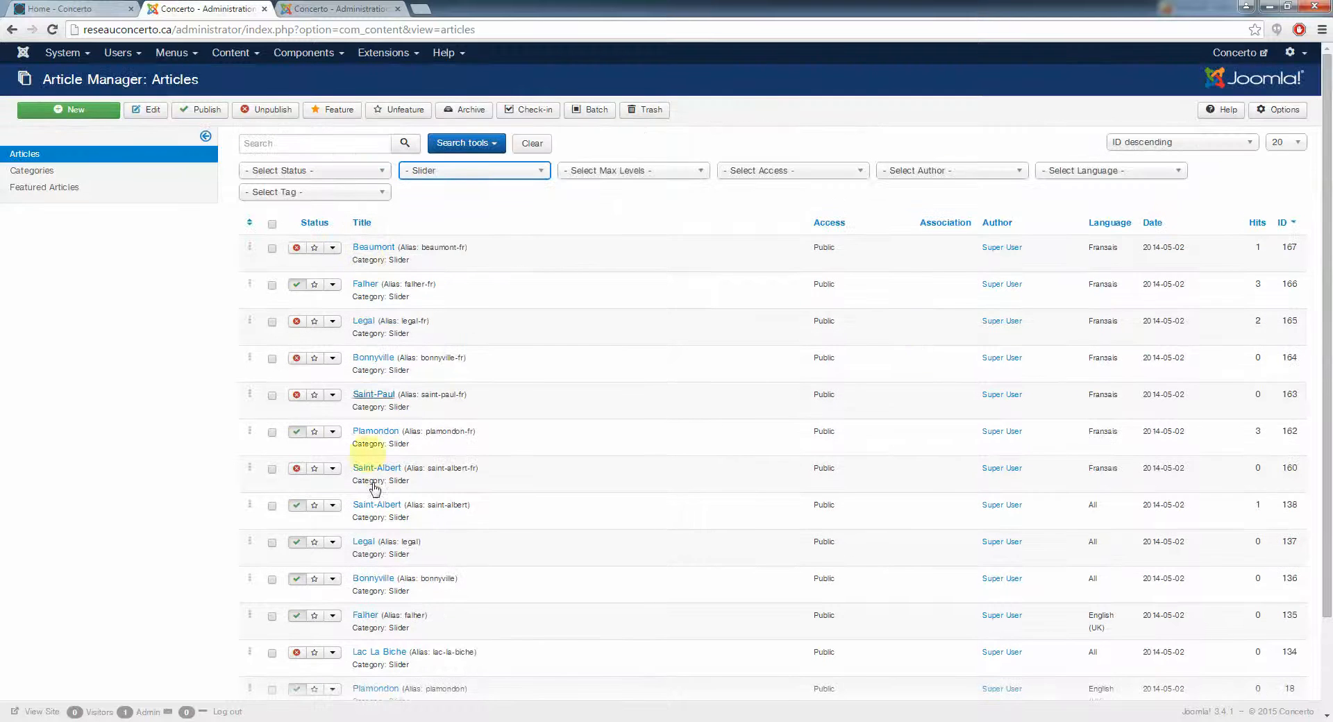
{"action": "left_click", "coordinate": [50, 7]}
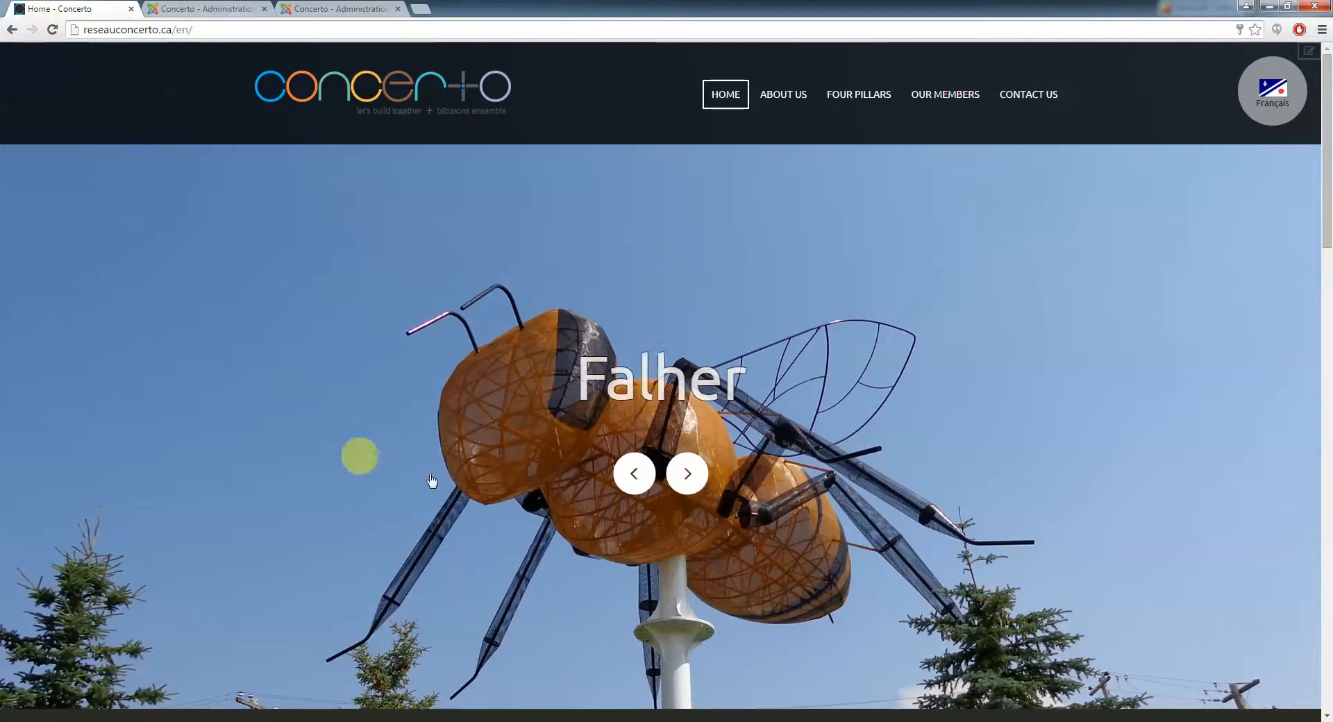
{"action": "left_click", "coordinate": [172, 8]}
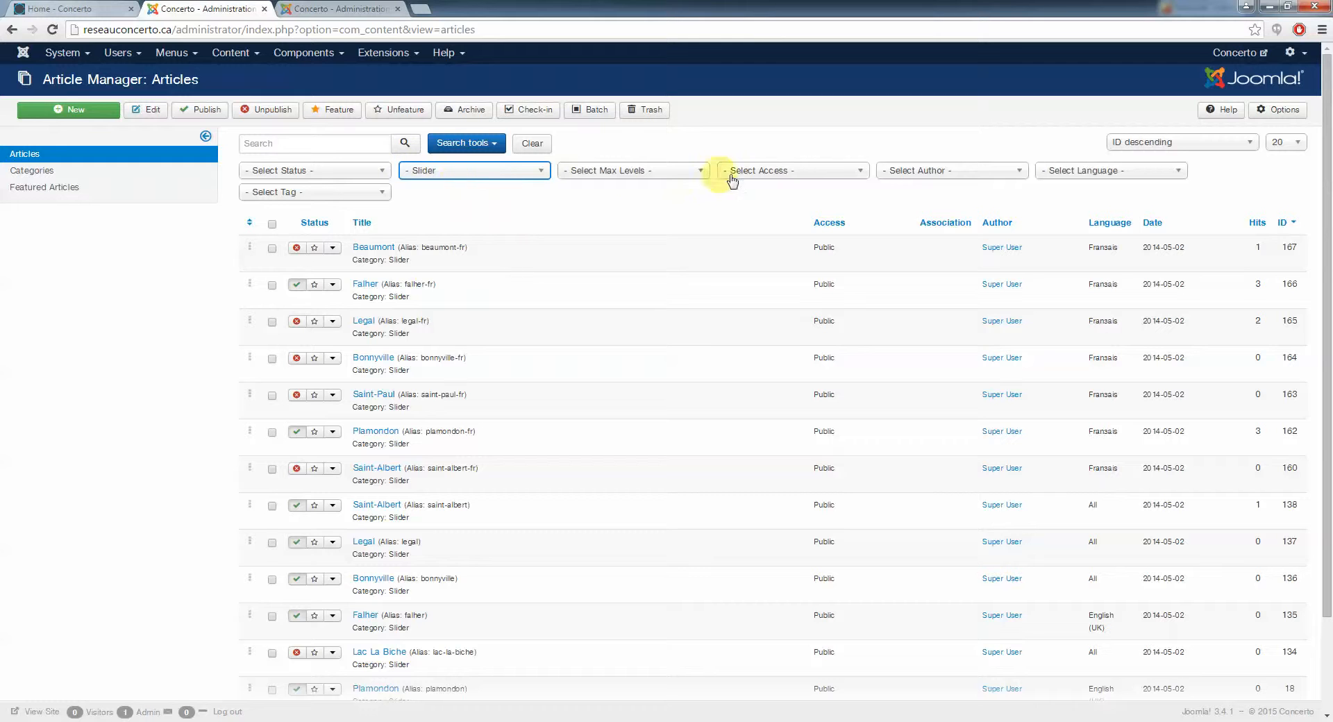
Filter the Slider articles by the language English (UK)
{"action": "left_click", "coordinate": [1115, 171]}
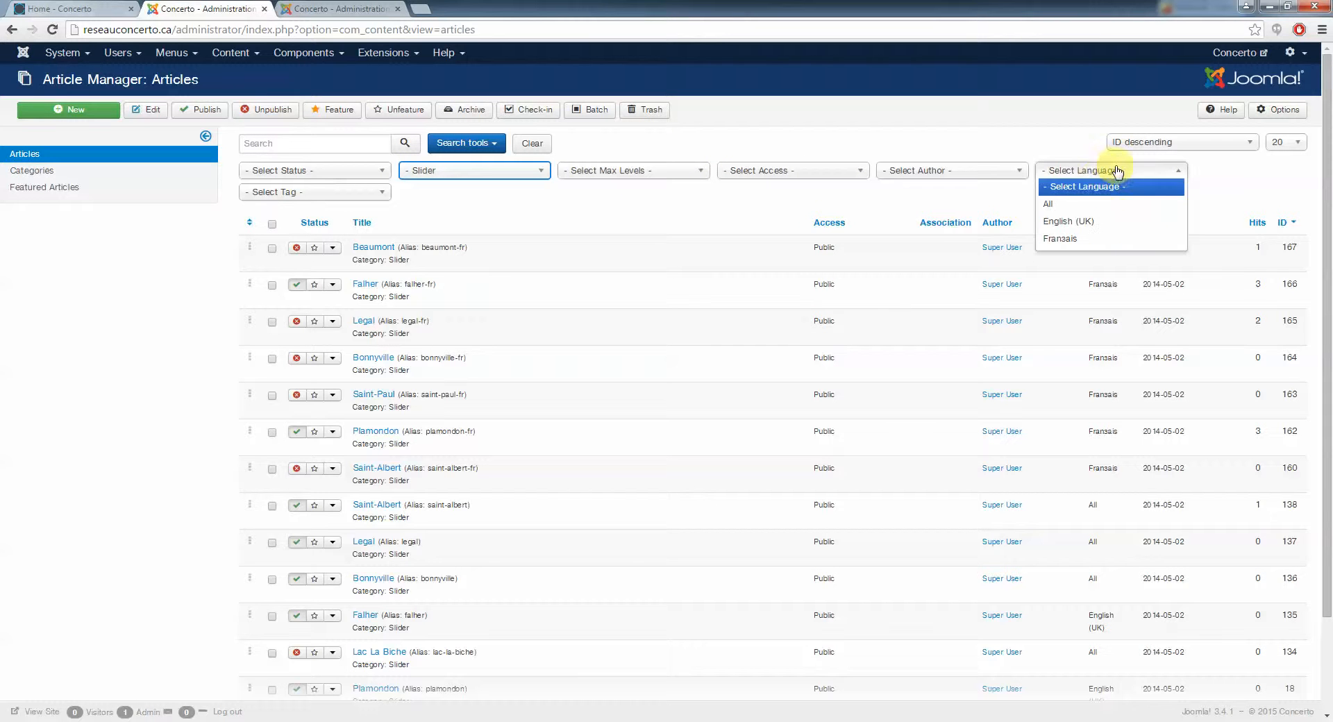
{"action": "left_click", "coordinate": [1067, 222]}
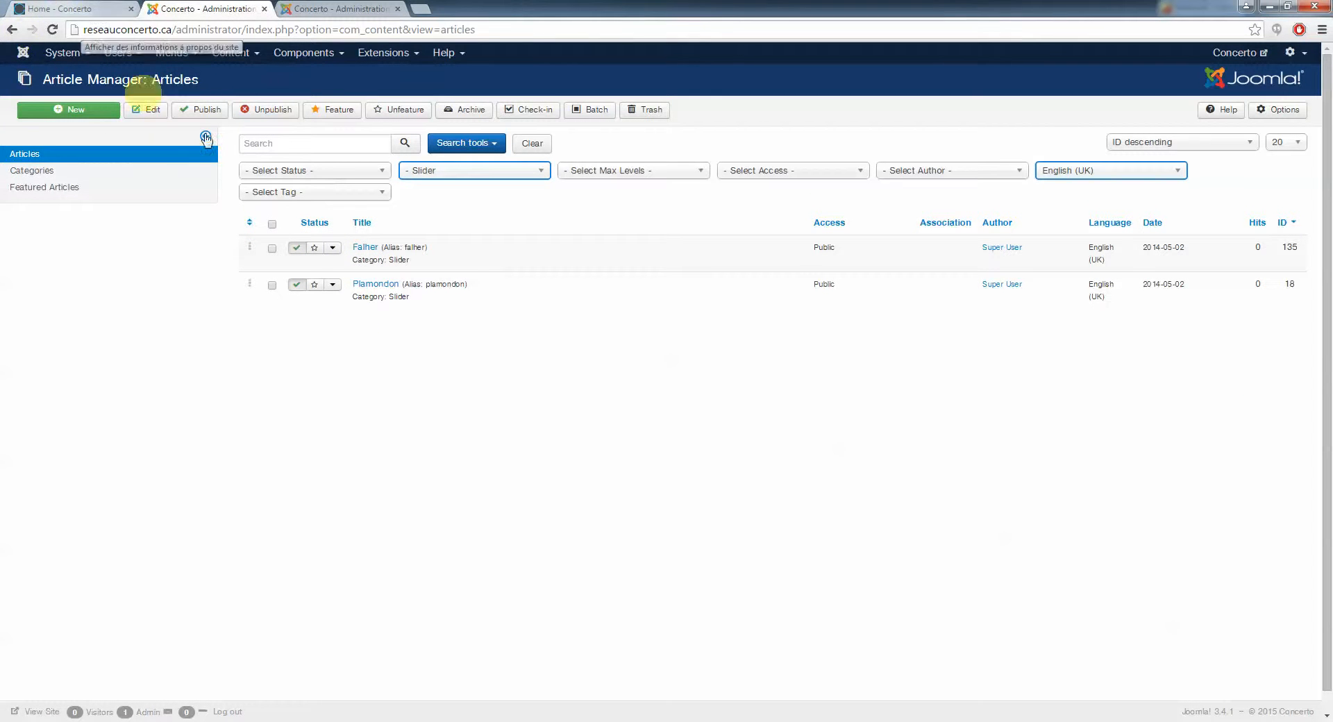
Open the Falher article and compare its title with the slide captions on the public home page
{"action": "left_click", "coordinate": [367, 249]}
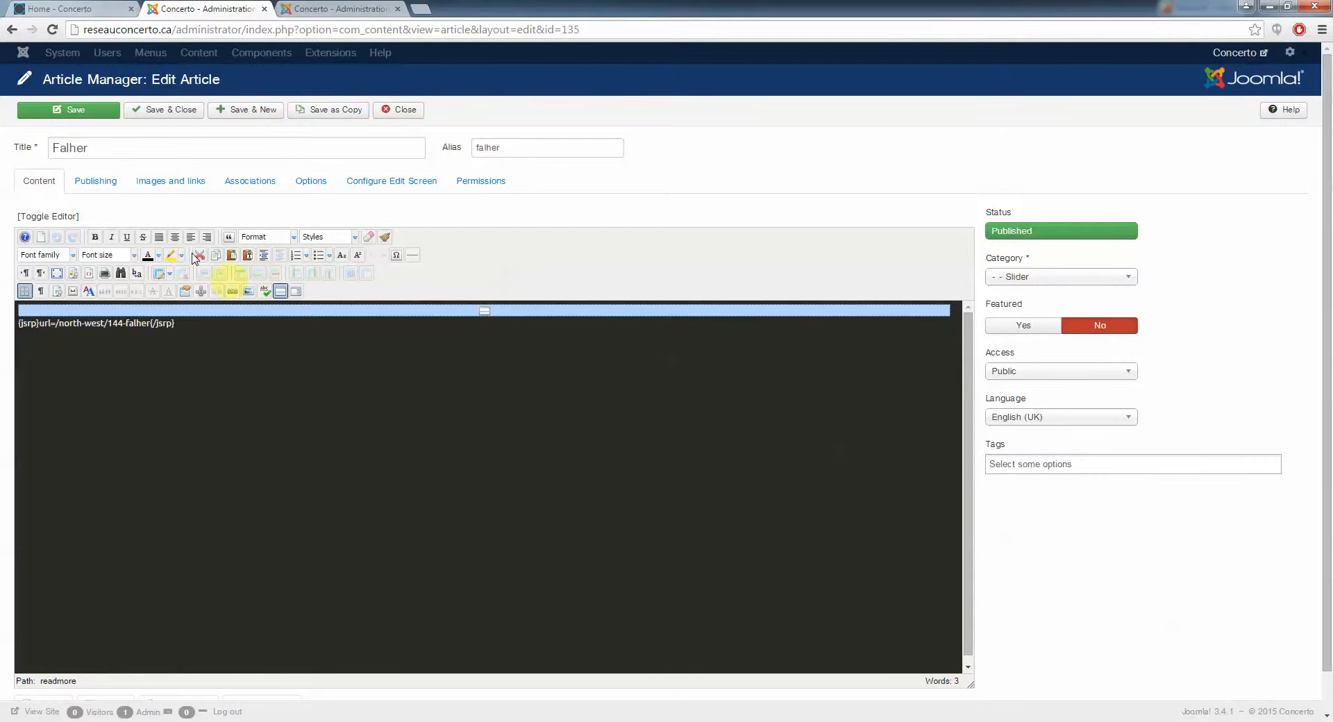
{"action": "left_click_drag", "start_coordinate": [262, 146], "coordinate": [38, 131]}
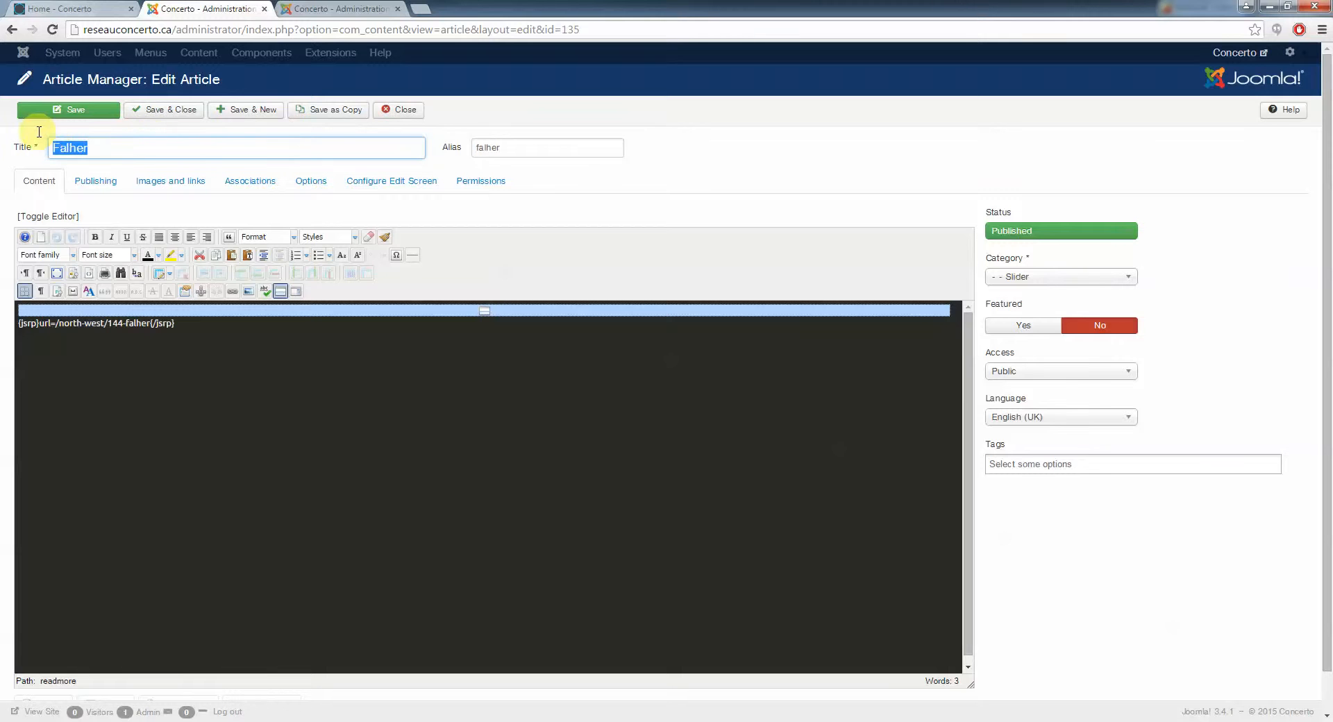
{"action": "left_click", "coordinate": [55, 9]}
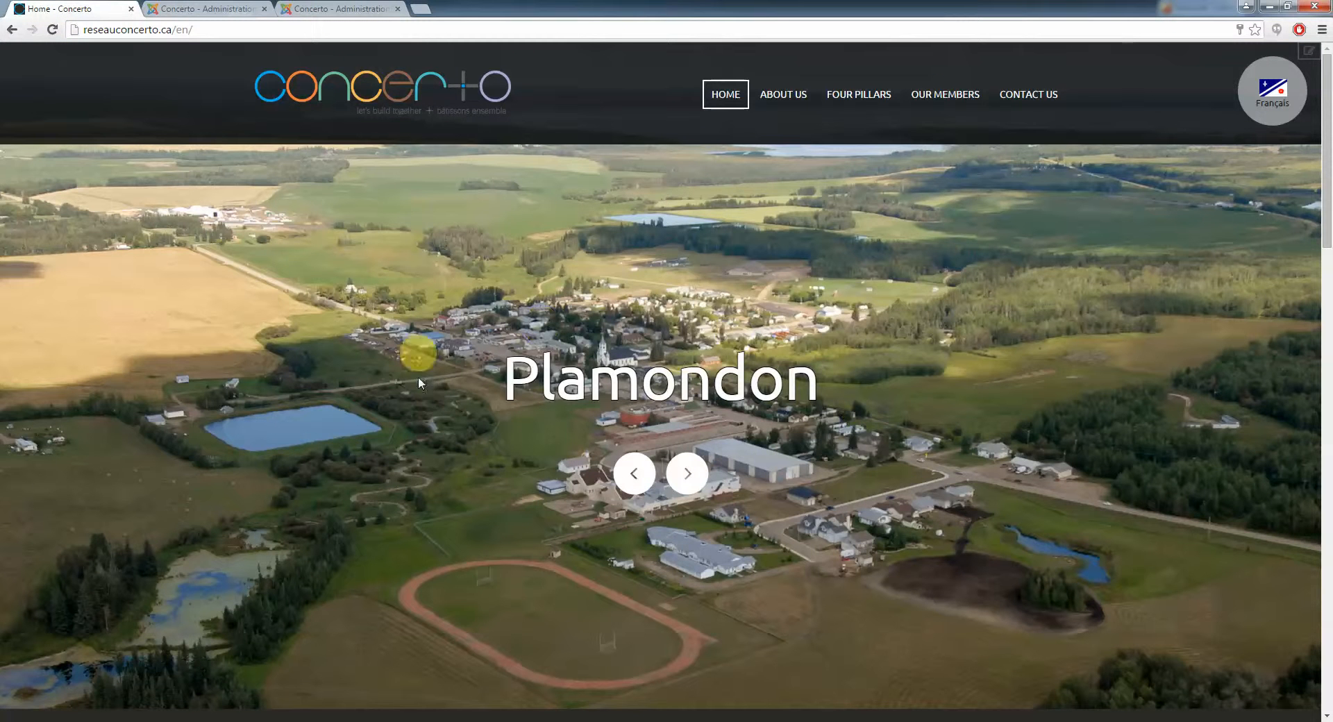
{"action": "left_click", "coordinate": [200, 8]}
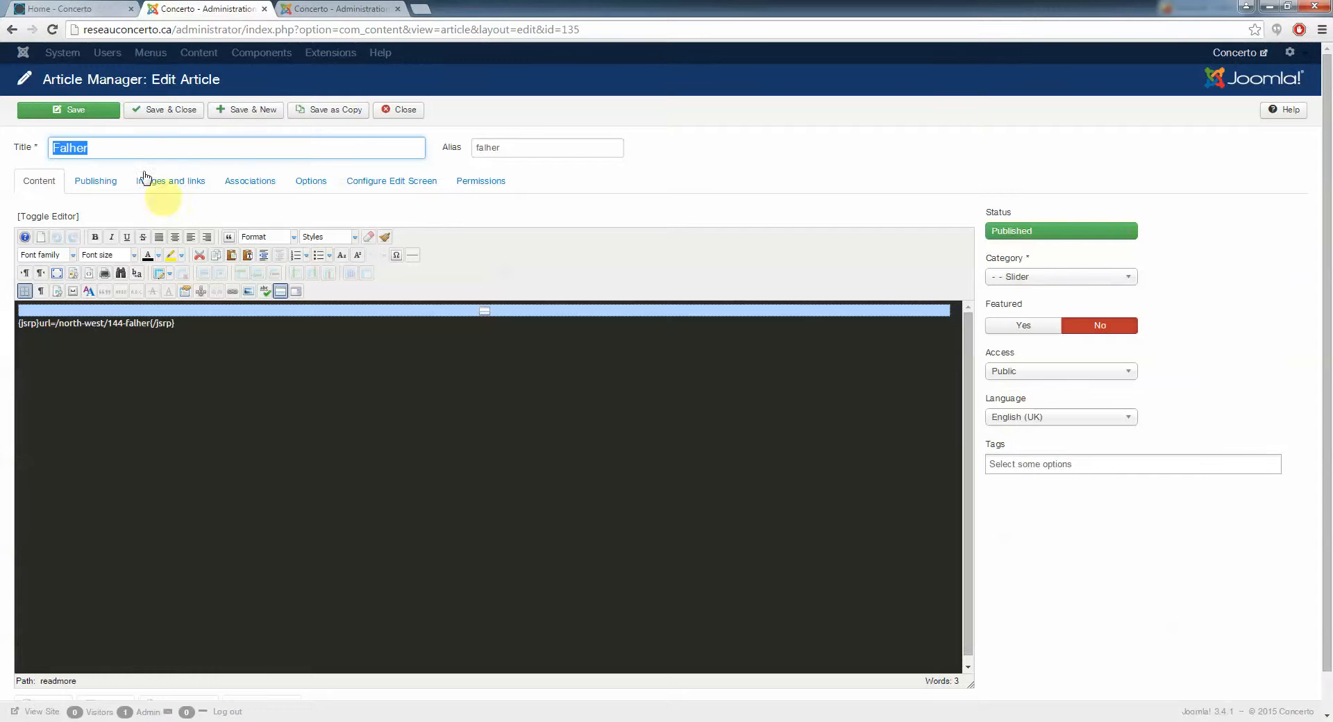
Try the title Falhers for the article and restore the original spelling
{"action": "left_click", "coordinate": [110, 148]}
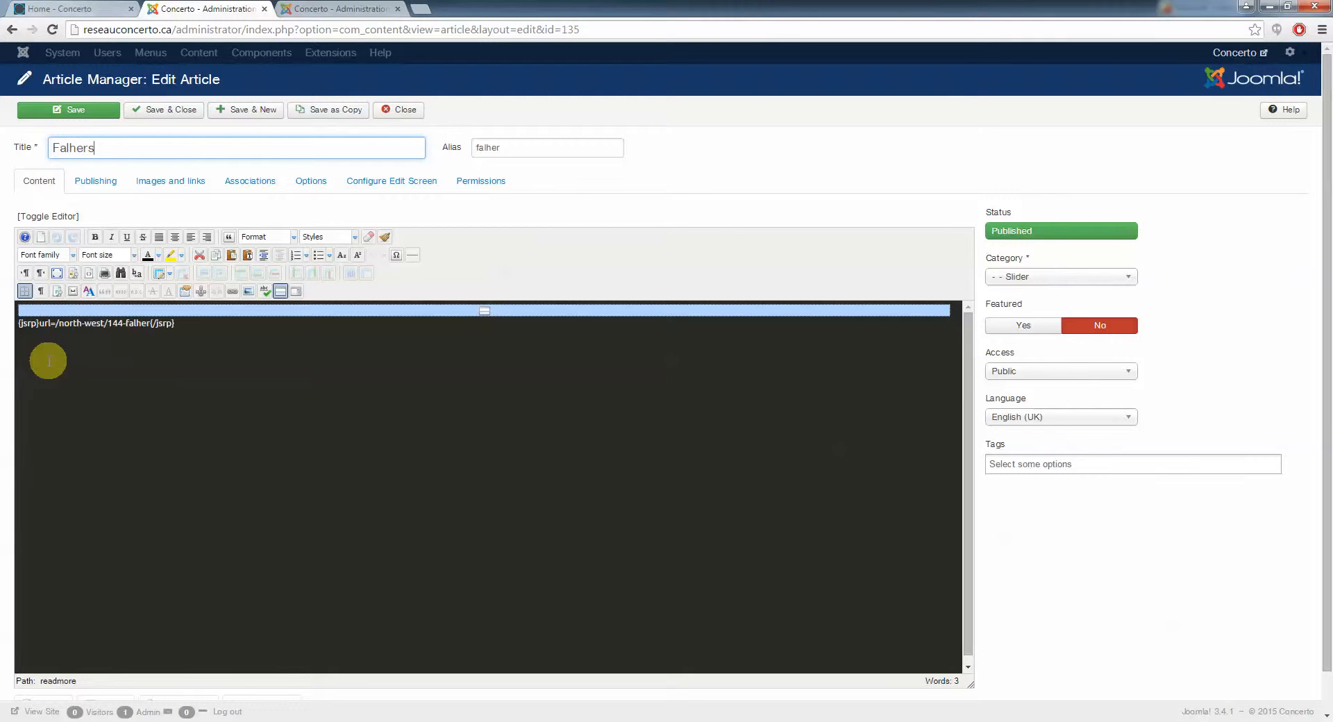
{"action": "key", "text": "BackSpace"}
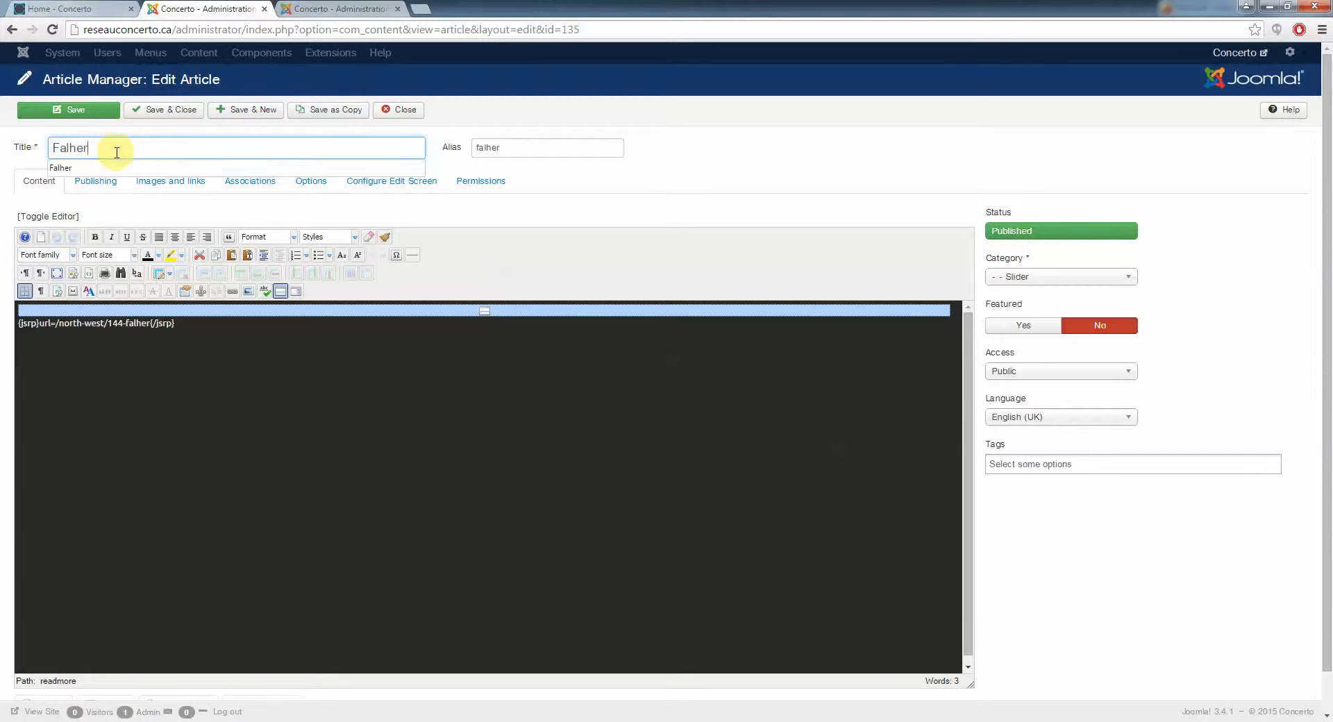
{"action": "left_click", "coordinate": [273, 222]}
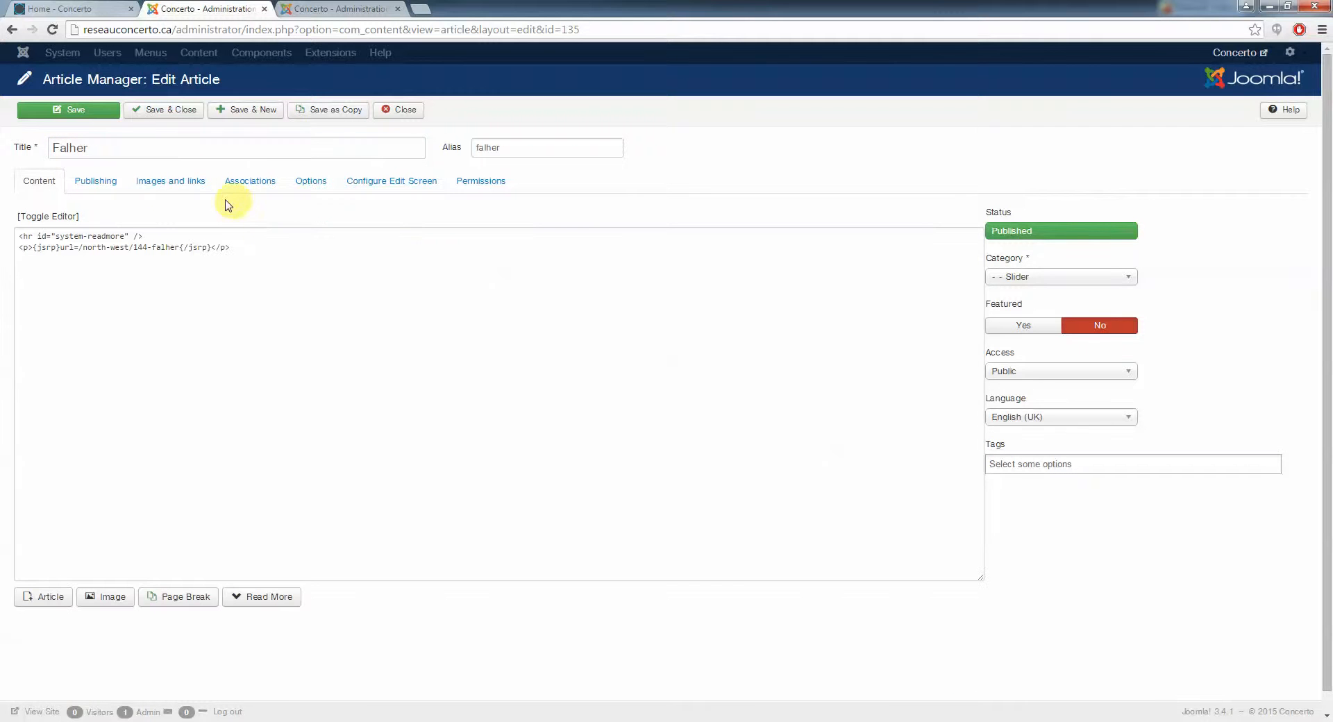
Review the Falher article's image settings and browse the slider folder and upload area for the Full Article Image
{"action": "left_click", "coordinate": [183, 187]}
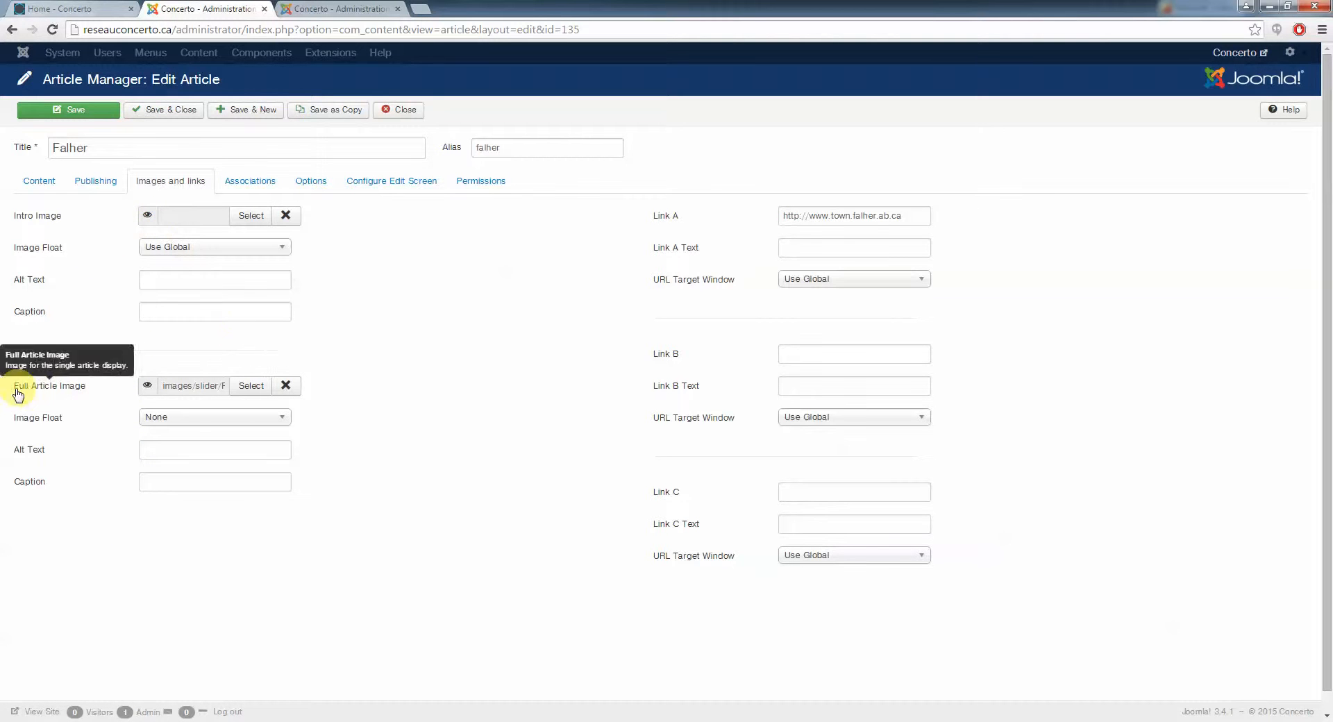
{"action": "left_click_drag", "start_coordinate": [15, 389], "coordinate": [84, 390]}
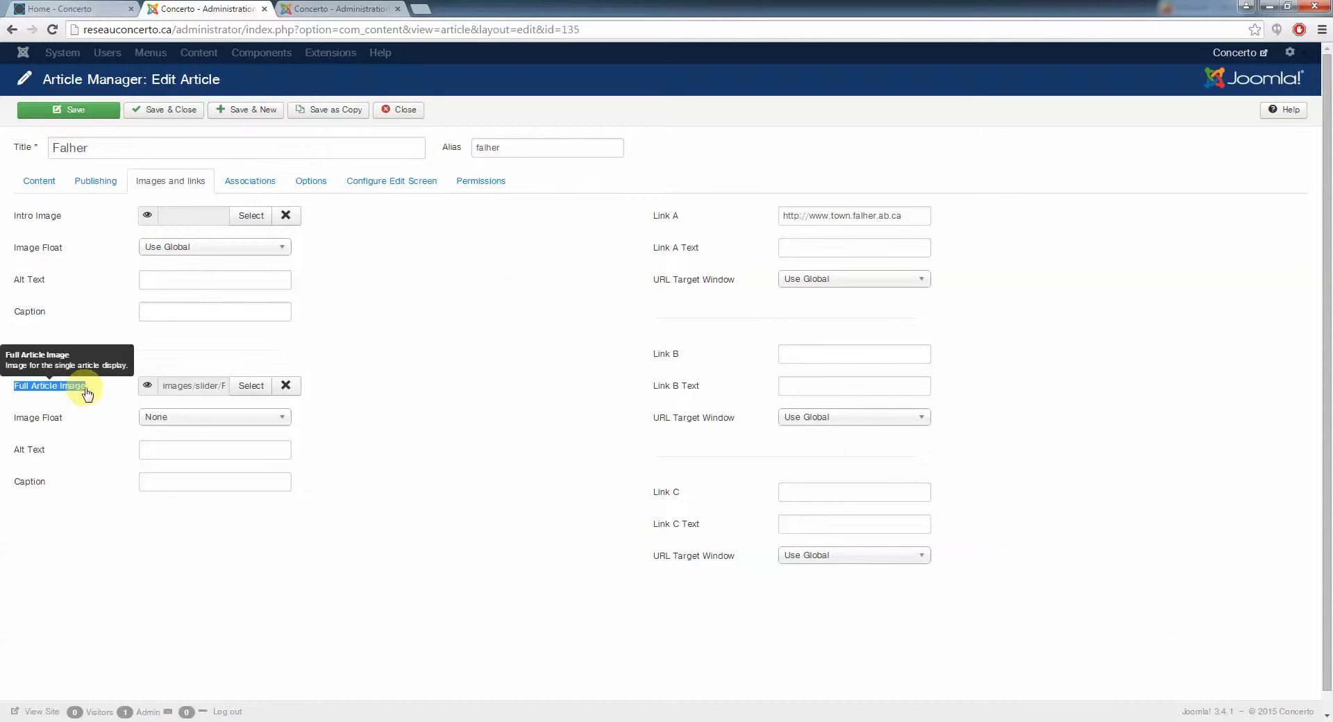
{"action": "left_click", "coordinate": [258, 395]}
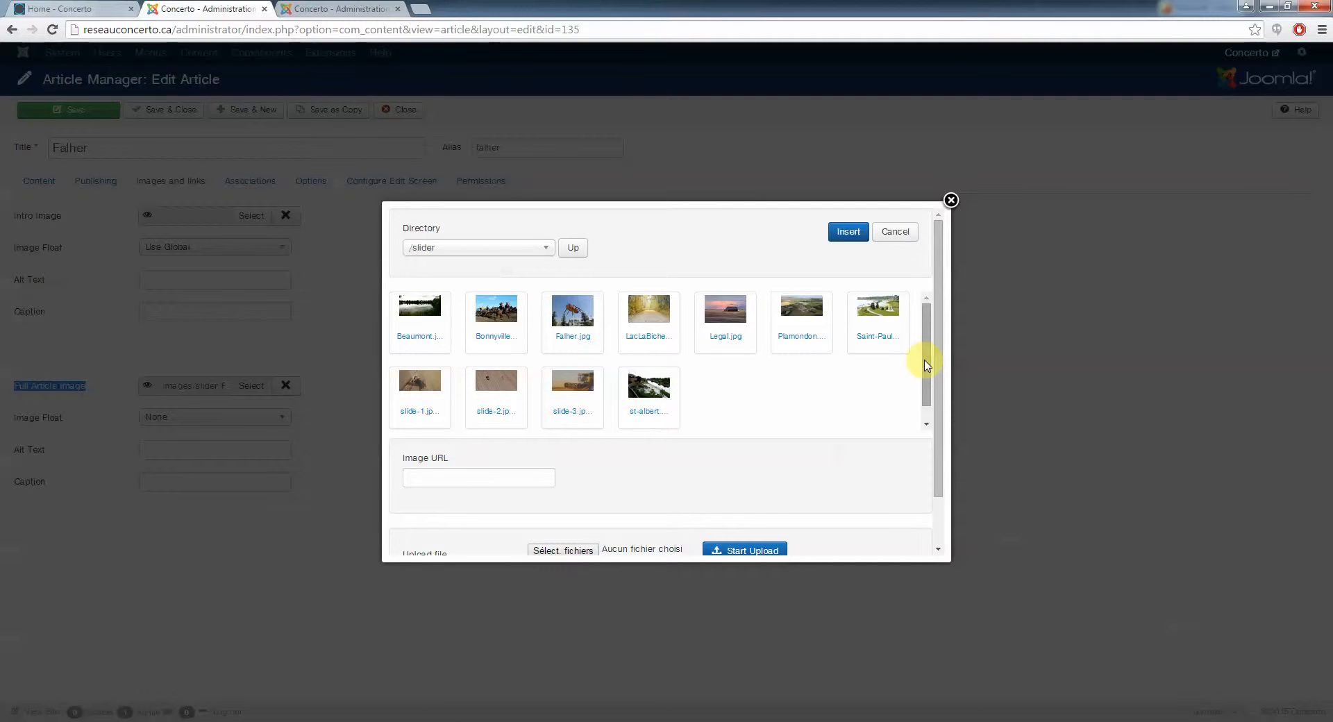
{"action": "mouse_move", "coordinate": [925, 360]}
{"action": "left_mouse_down"}
{"action": "mouse_move", "coordinate": [926, 382]}
{"action": "mouse_move", "coordinate": [923, 351]}
{"action": "left_mouse_up"}
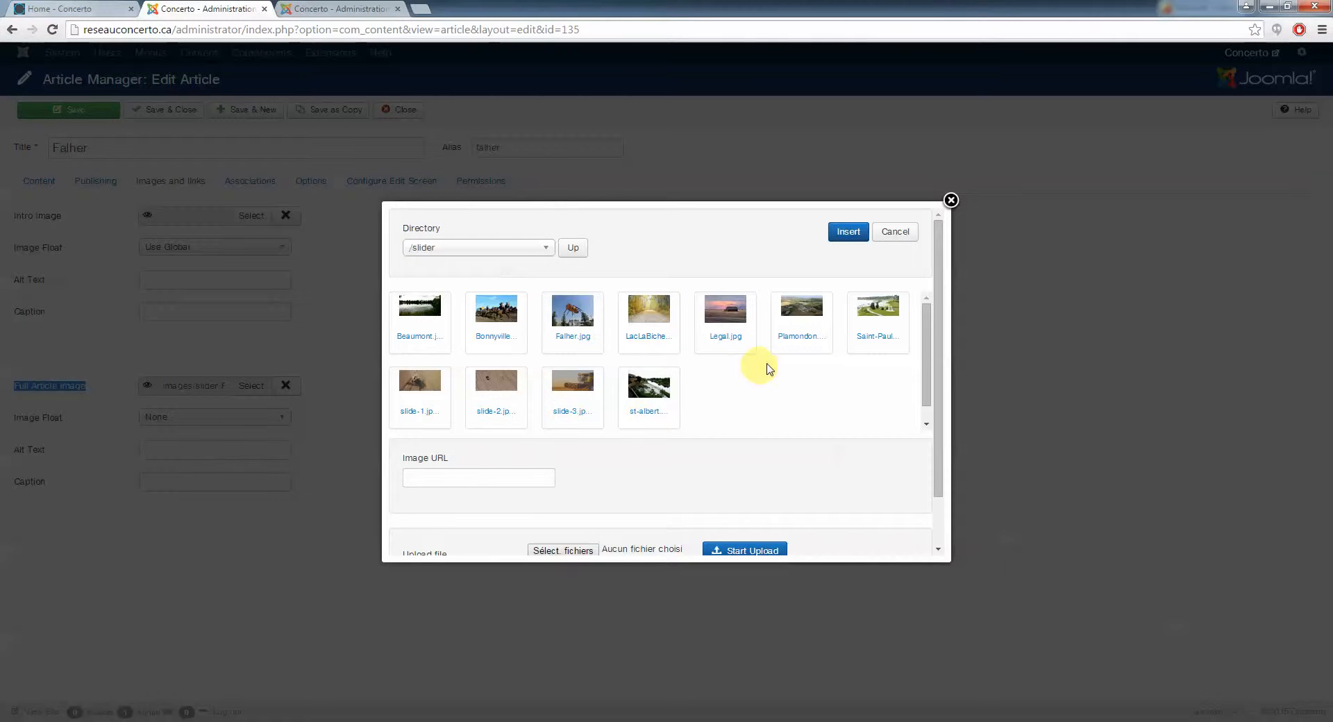
{"action": "left_click_drag", "start_coordinate": [930, 352], "coordinate": [940, 455]}
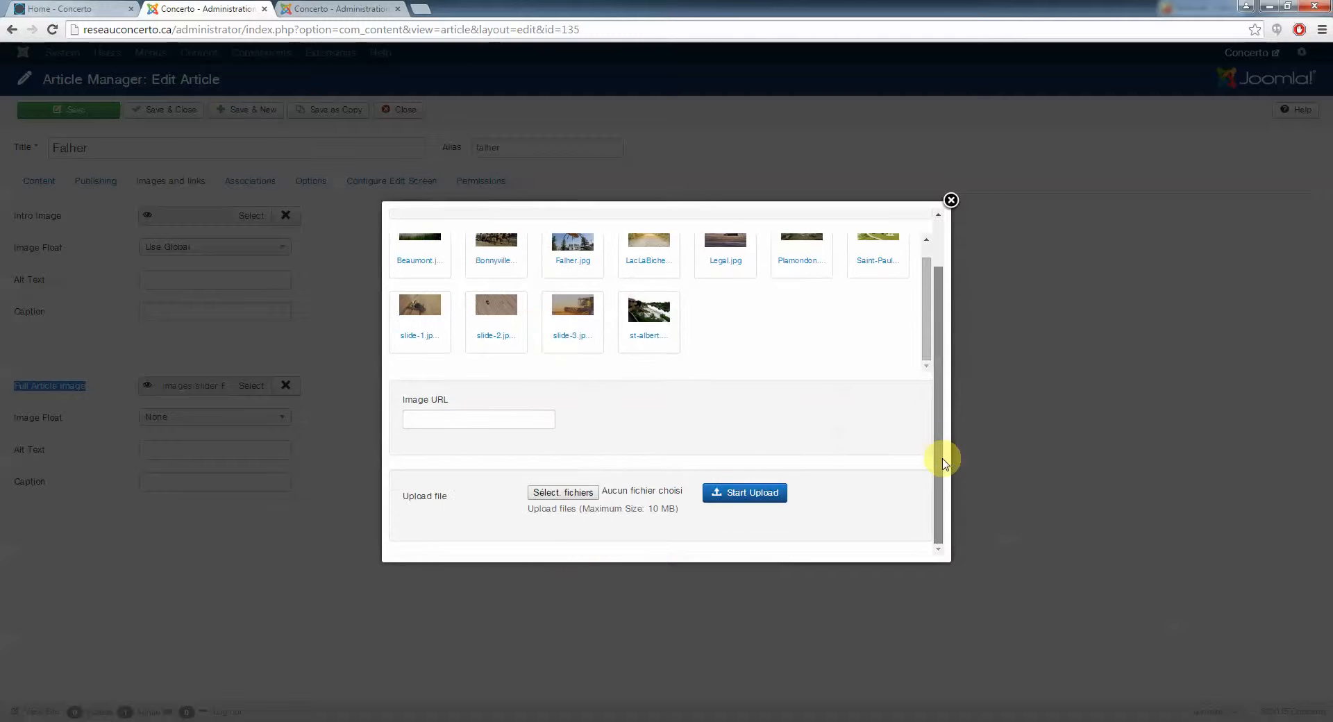
Choose IMG_0606.PNG from the temp folder as the image file for upload
{"action": "left_click", "coordinate": [578, 493]}
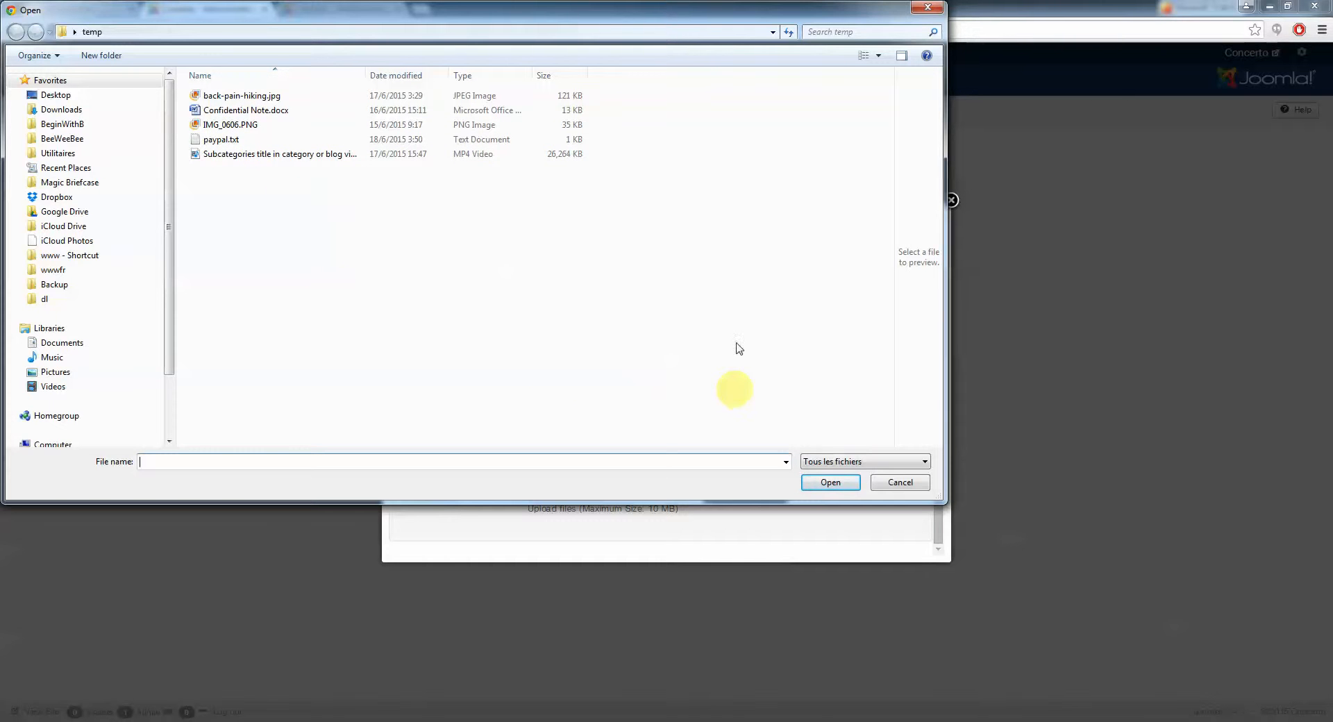
{"action": "left_click", "coordinate": [251, 129]}
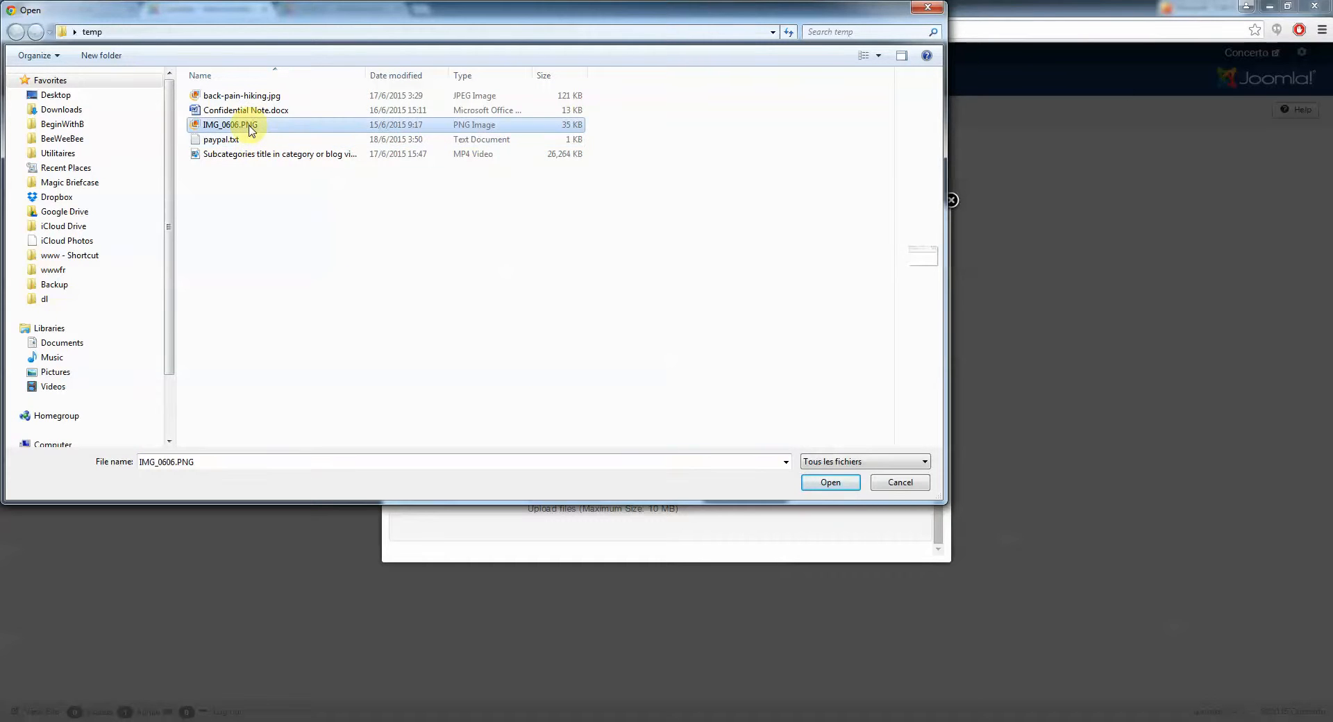
{"action": "left_click", "coordinate": [830, 484]}
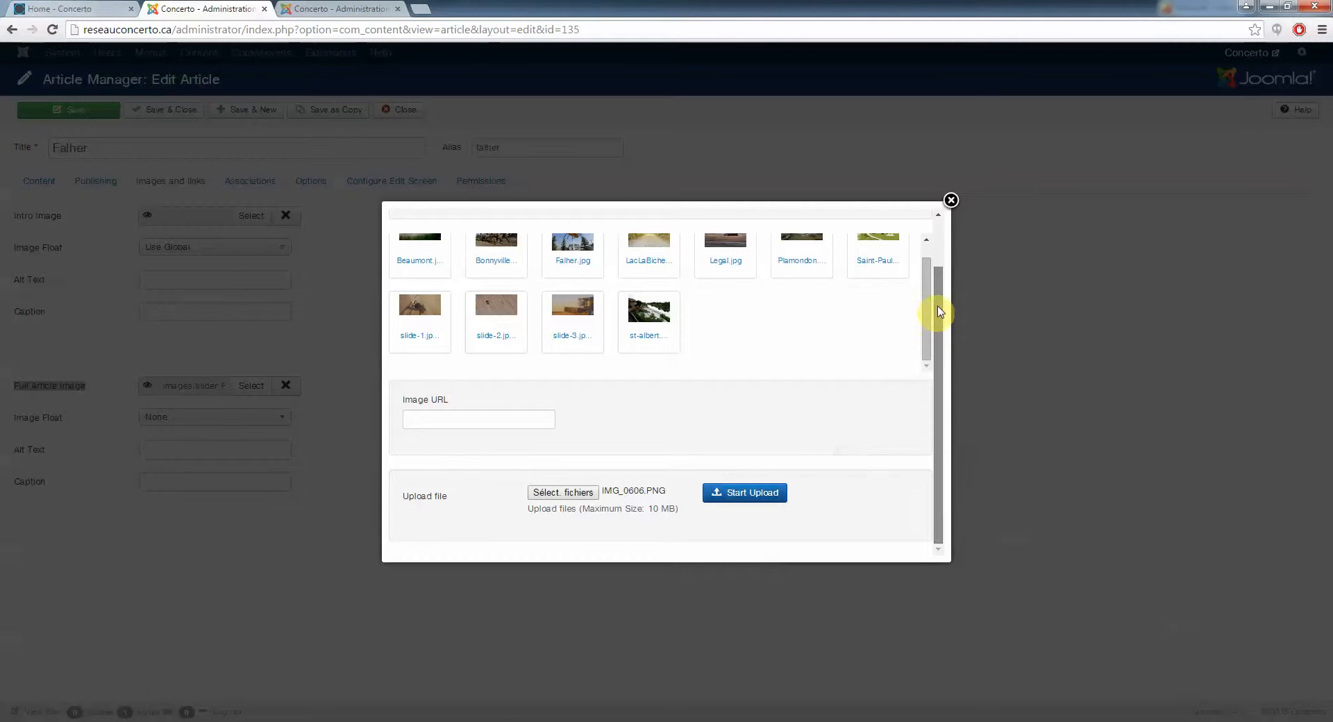
Pick Falher.jpg from the slider folder as the Full Article Image and cancel the image selection
{"action": "scroll", "coordinate": [934, 326], "scroll_direction": "up", "scroll_amount": 2}
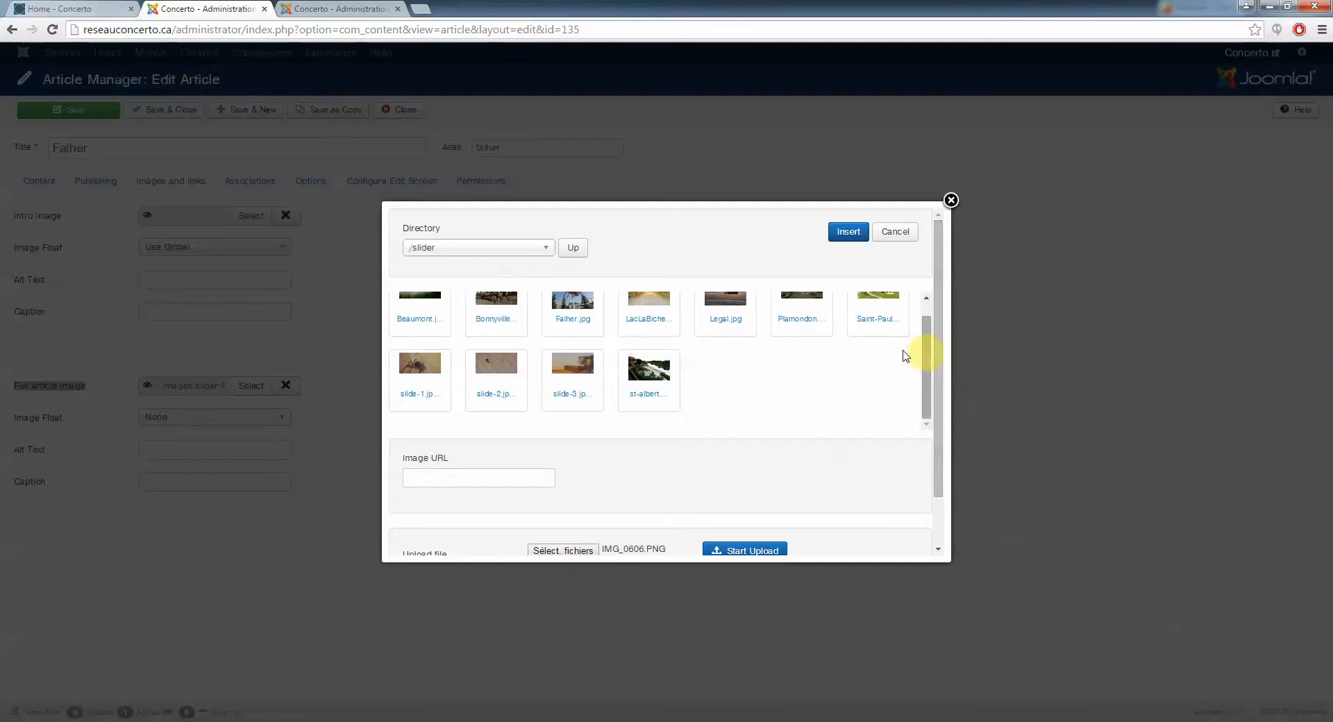
{"action": "left_click", "coordinate": [569, 306]}
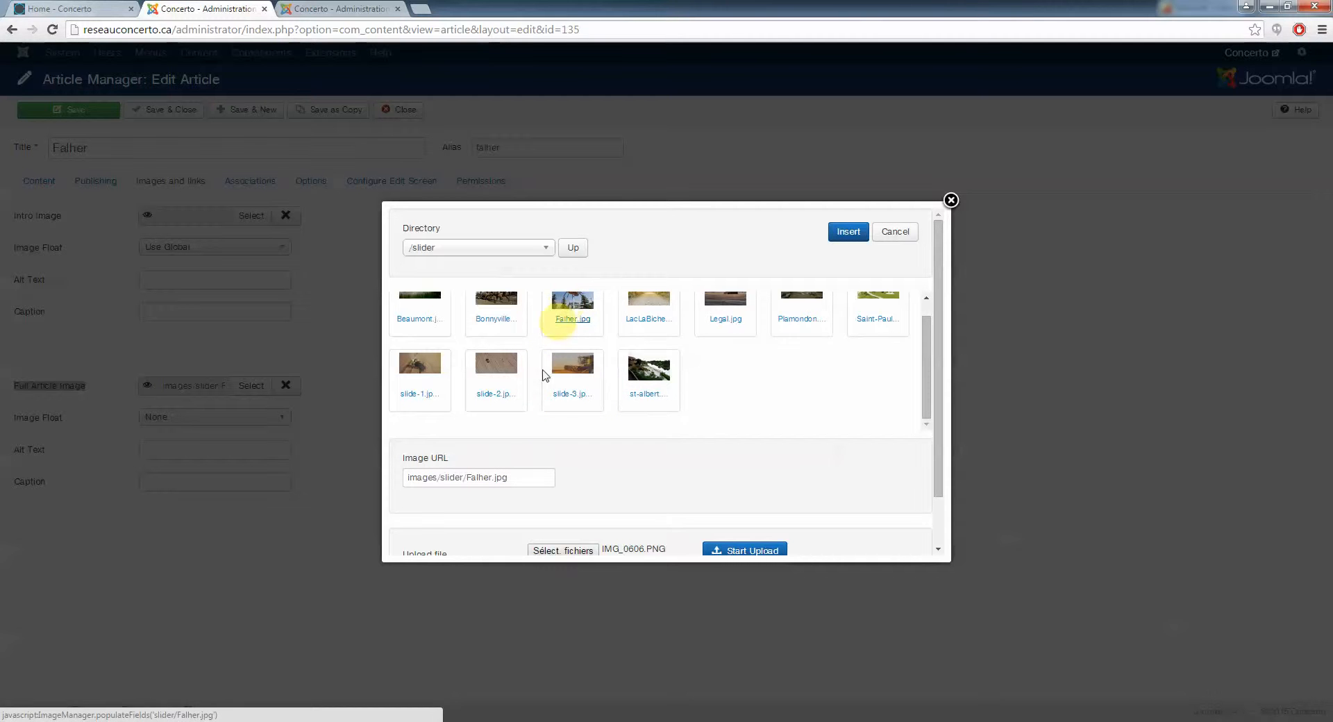
{"action": "left_click_drag", "start_coordinate": [529, 477], "coordinate": [462, 477]}
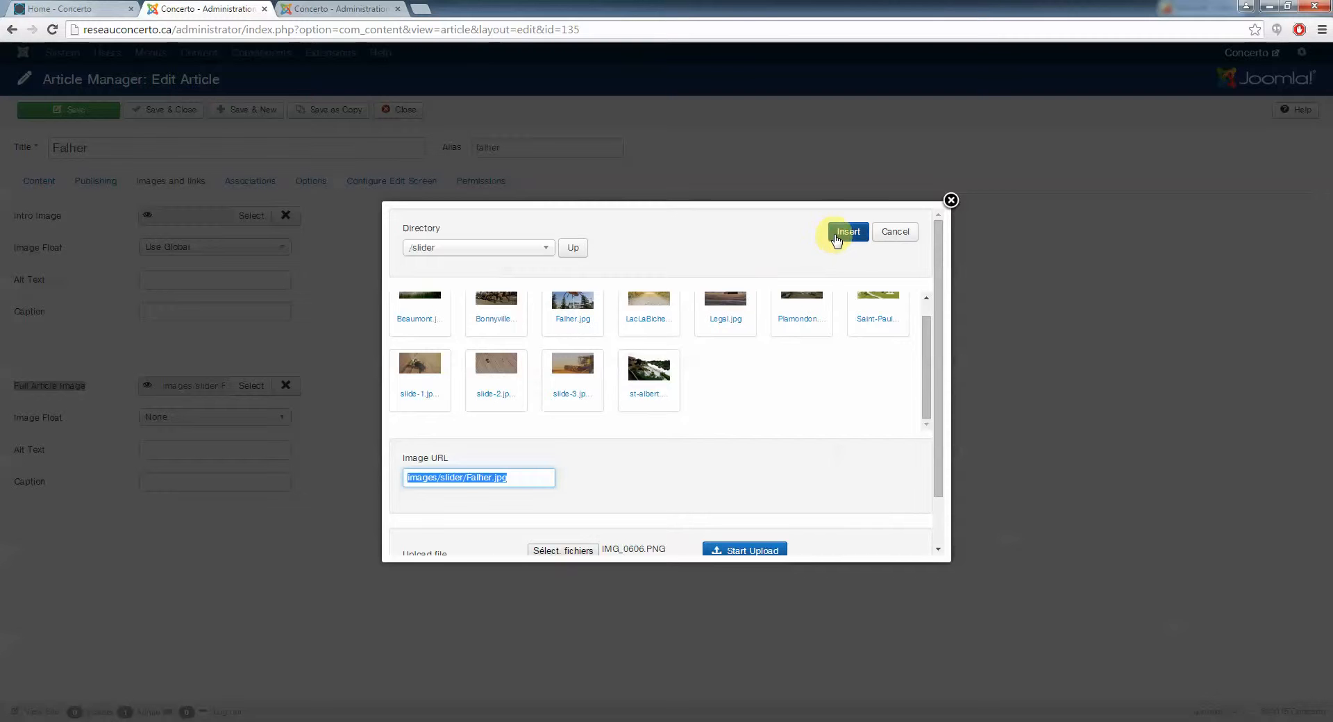
{"action": "left_click", "coordinate": [895, 232]}
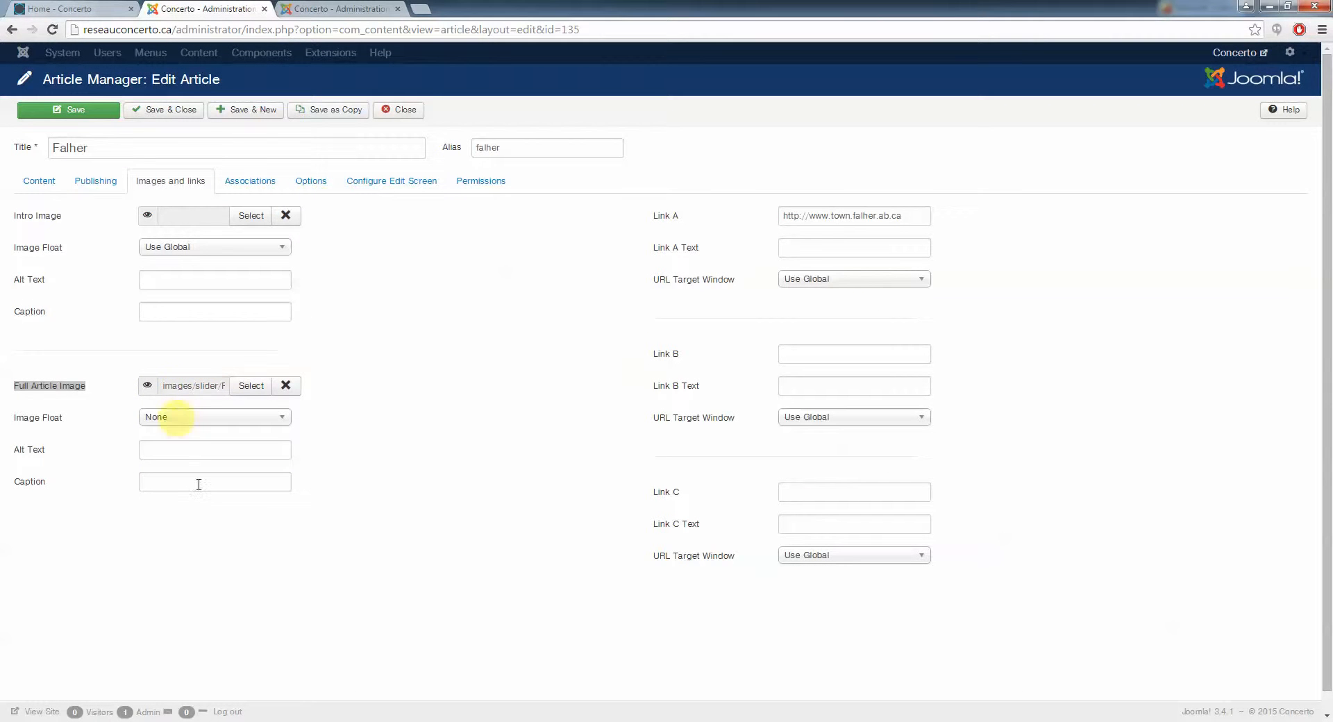
{"action": "left_click", "coordinate": [401, 397]}
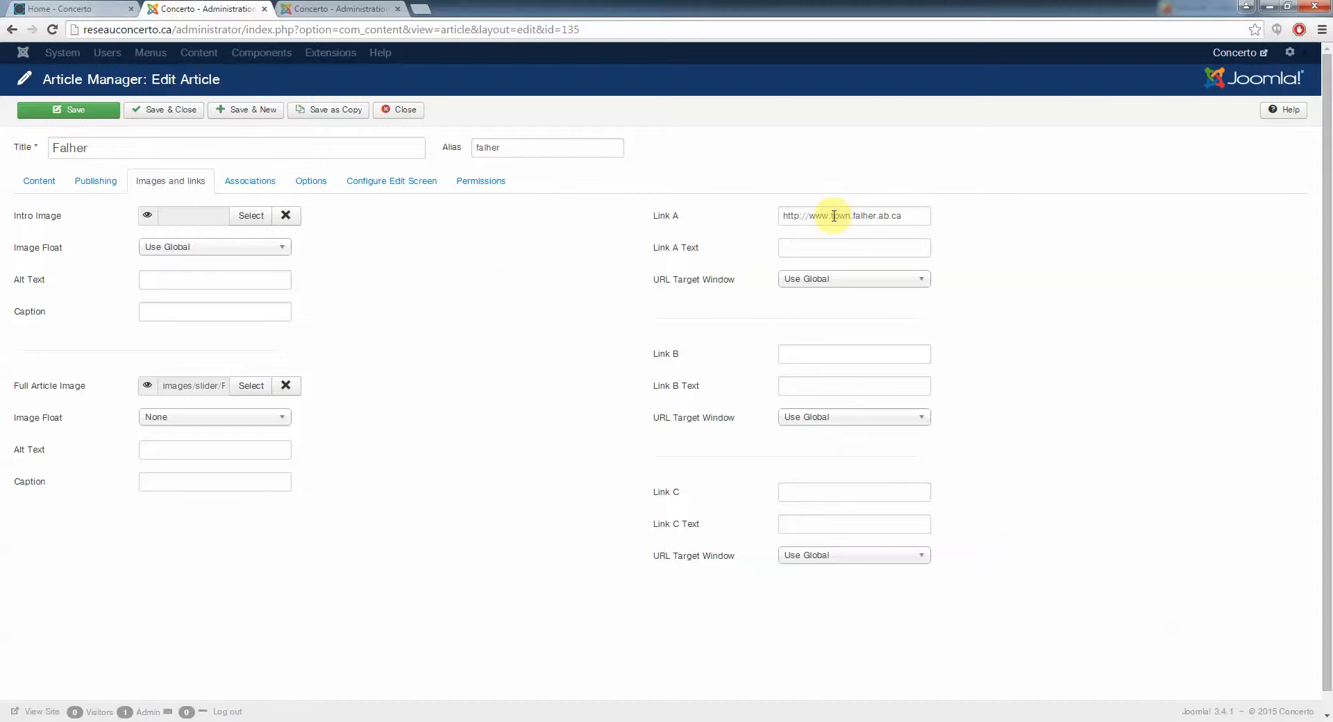
Browse the home page slideshow back to the Falher slide, follow its link and return to the home page
{"action": "left_click", "coordinate": [65, 9]}
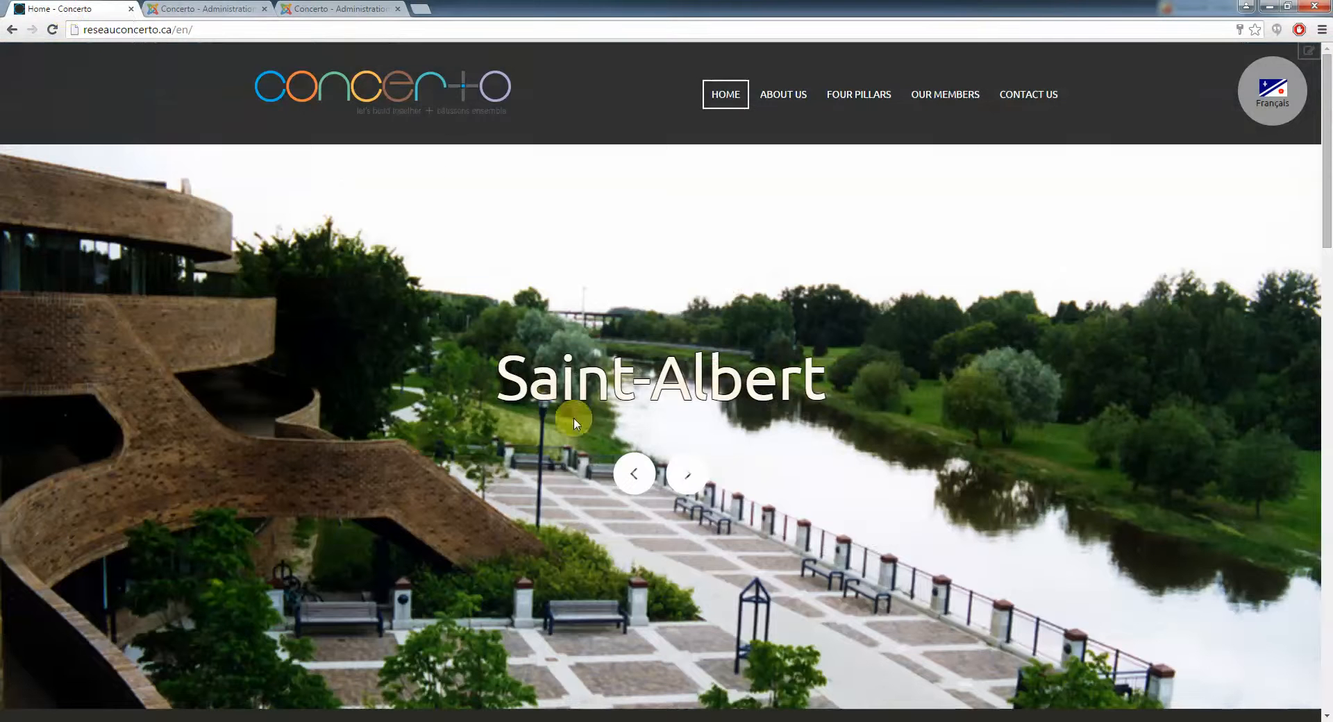
{"action": "left_click", "coordinate": [632, 475]}
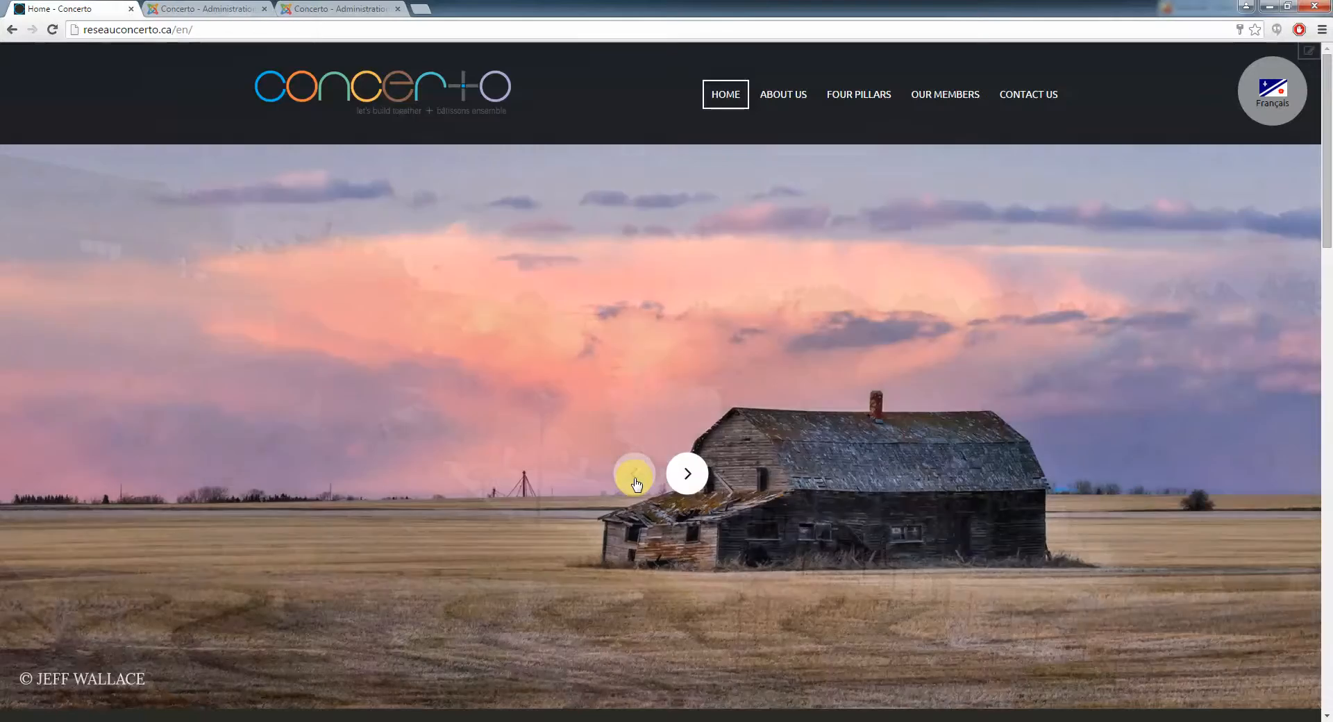
{"action": "left_click", "coordinate": [634, 476]}
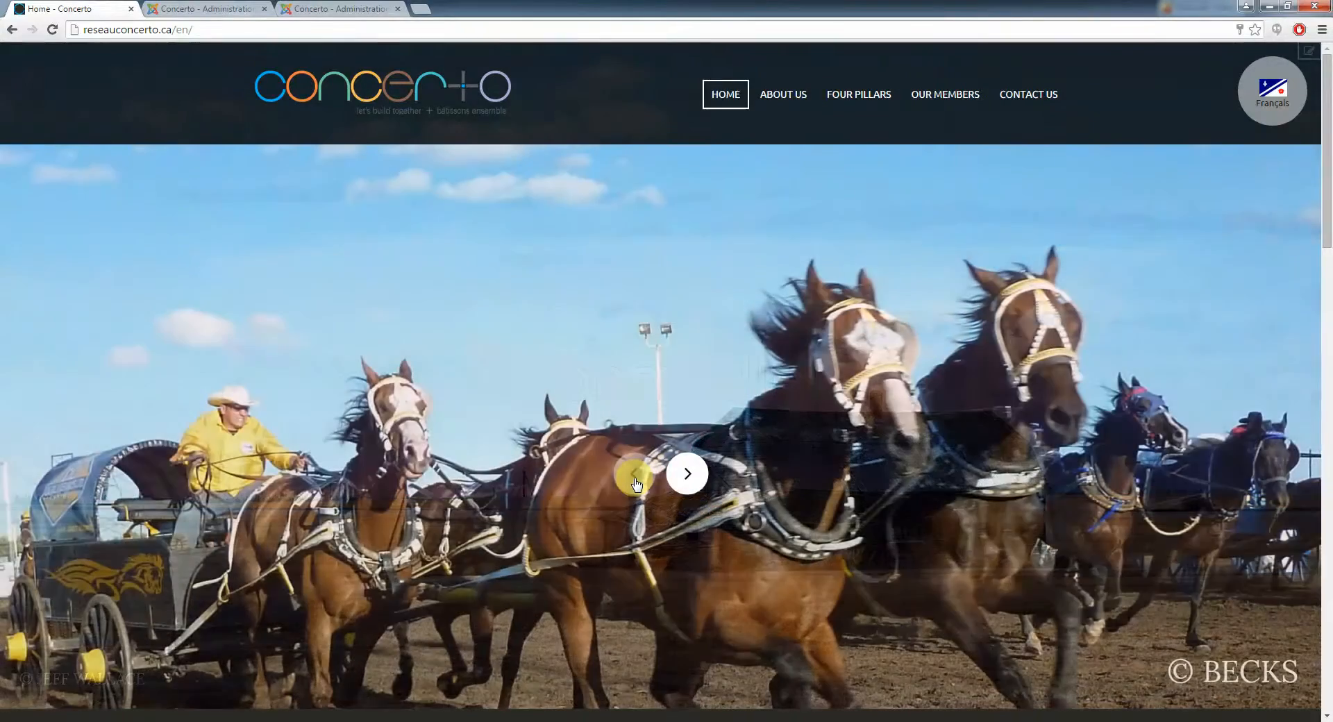
{"action": "left_click", "coordinate": [634, 477]}
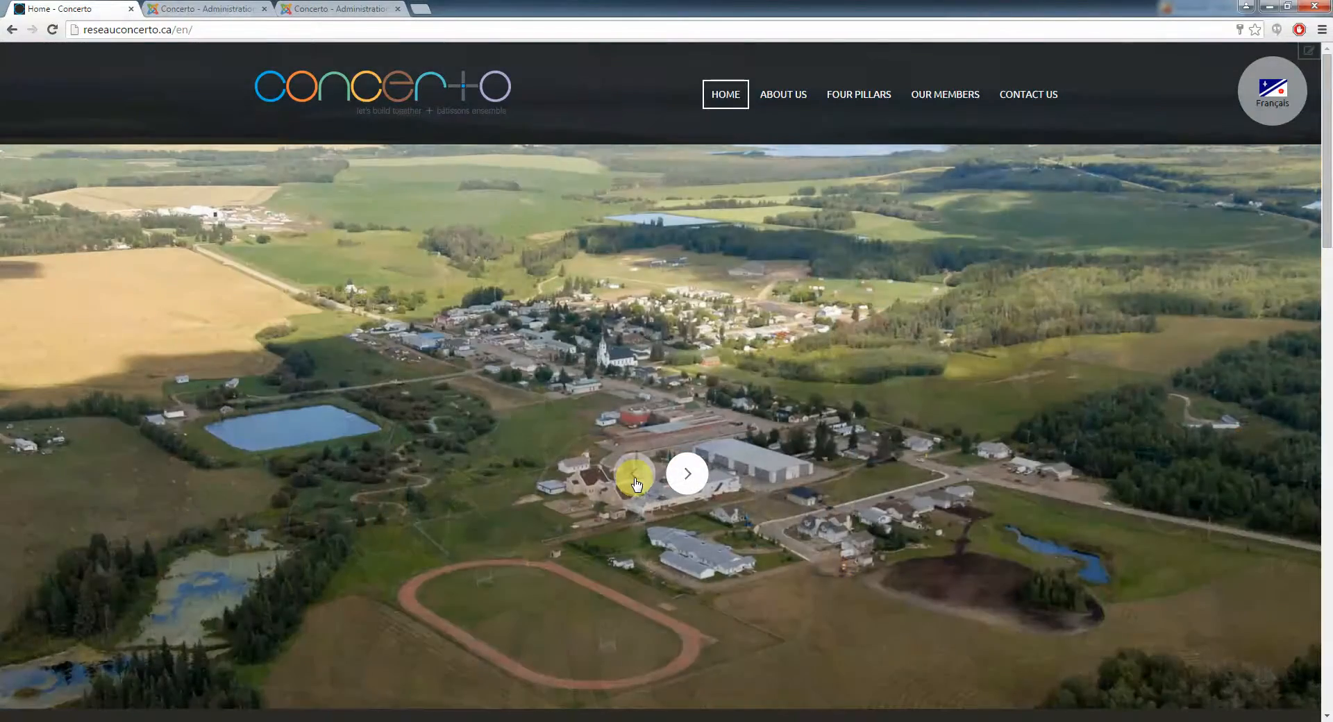
{"action": "left_click", "coordinate": [634, 476]}
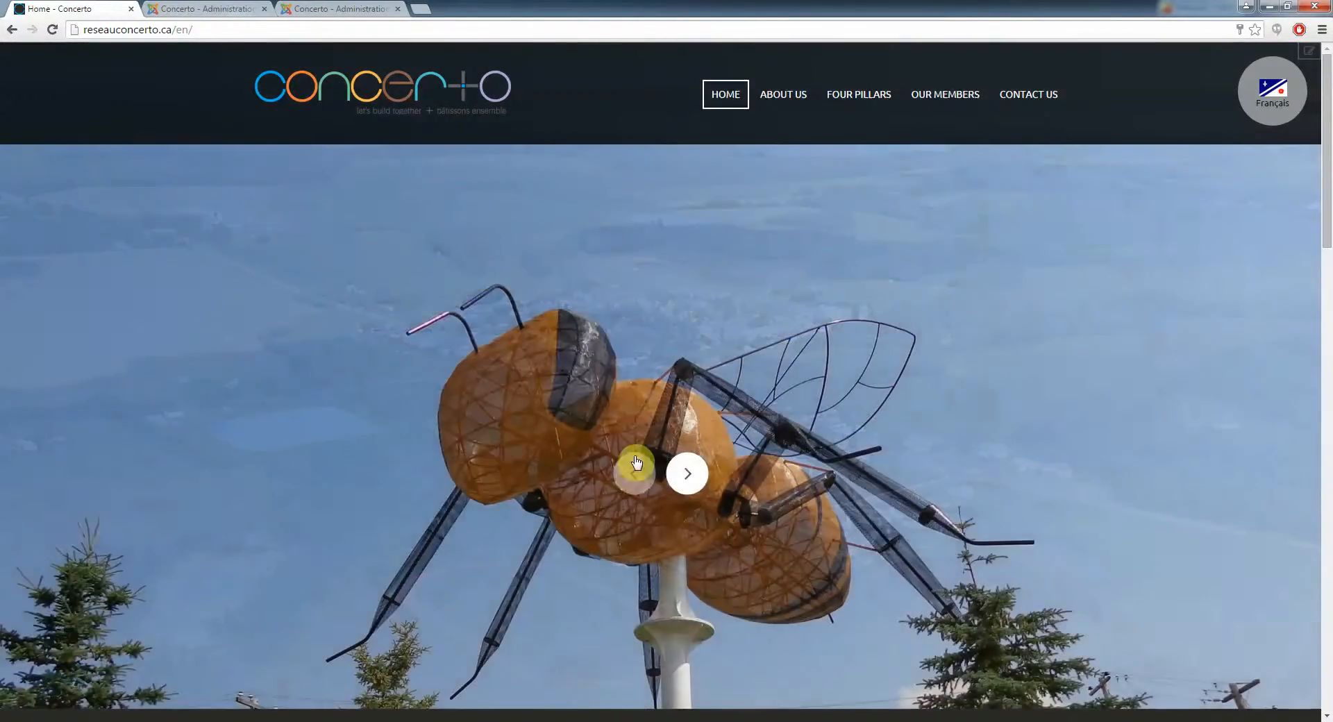
{"action": "left_click", "coordinate": [642, 393]}
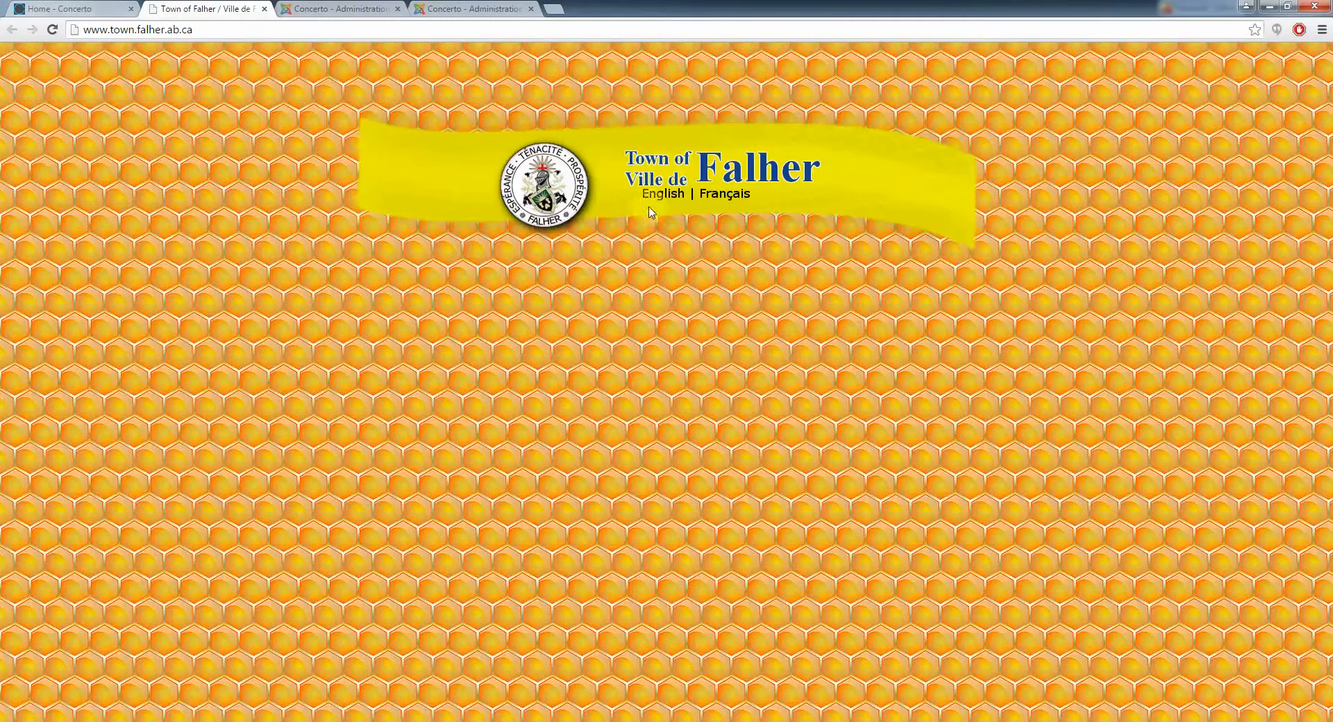
{"action": "left_click", "coordinate": [82, 8]}
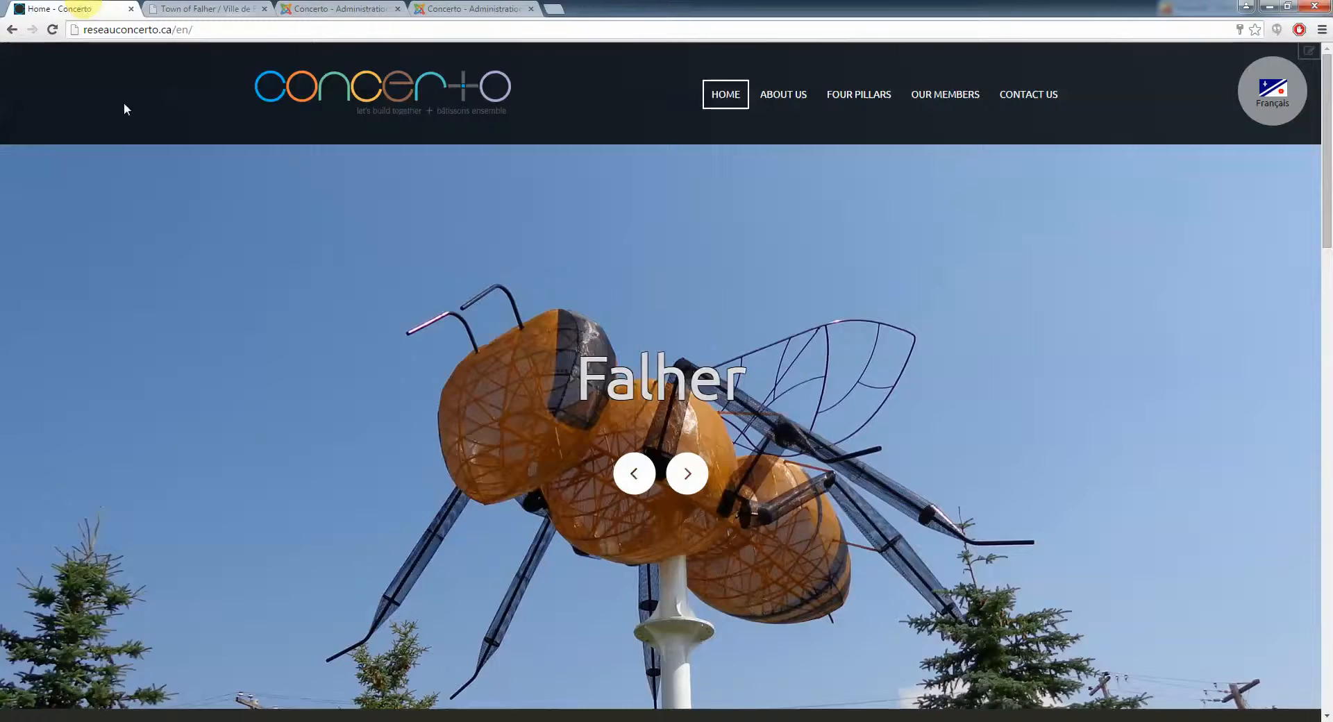
Check the Link A address in the Falher article and close the article without saving
{"action": "left_click", "coordinate": [340, 8]}
{"action": "left_click_drag", "start_coordinate": [923, 216], "coordinate": [782, 216]}
{"action": "left_click", "coordinate": [816, 216]}
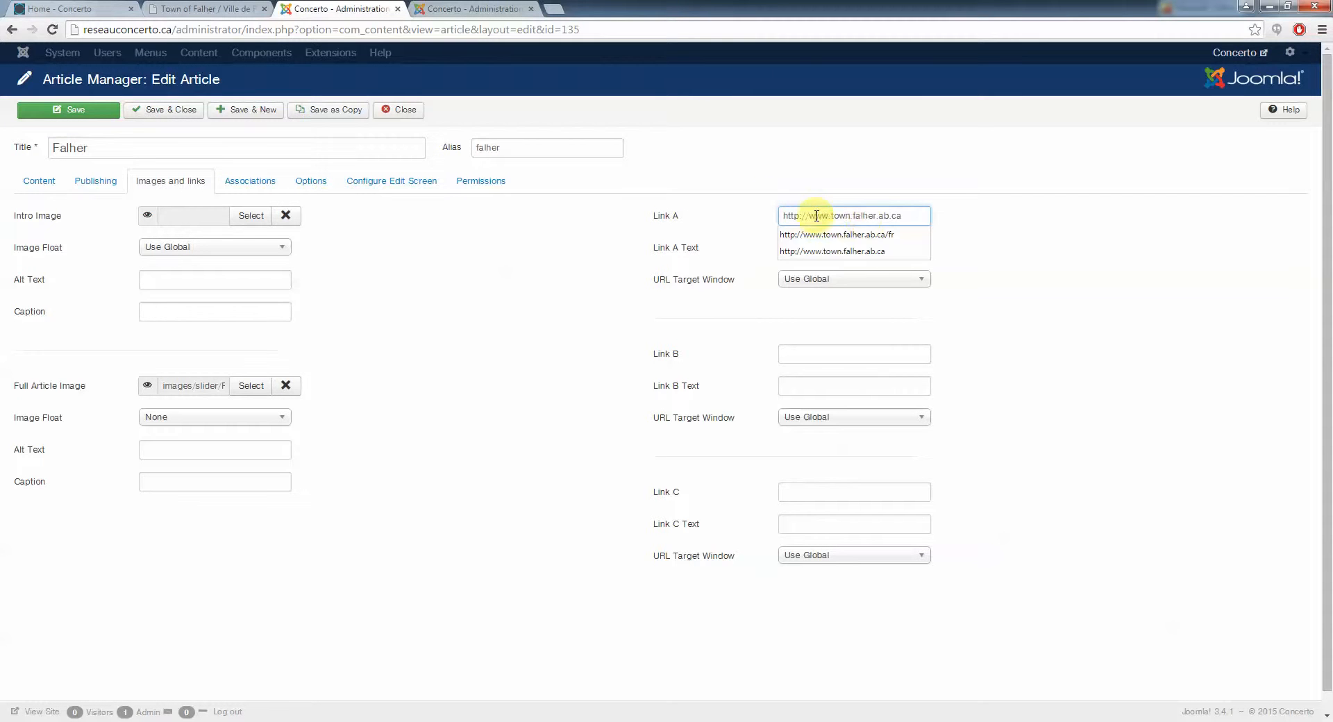
{"action": "left_click", "coordinate": [965, 222]}
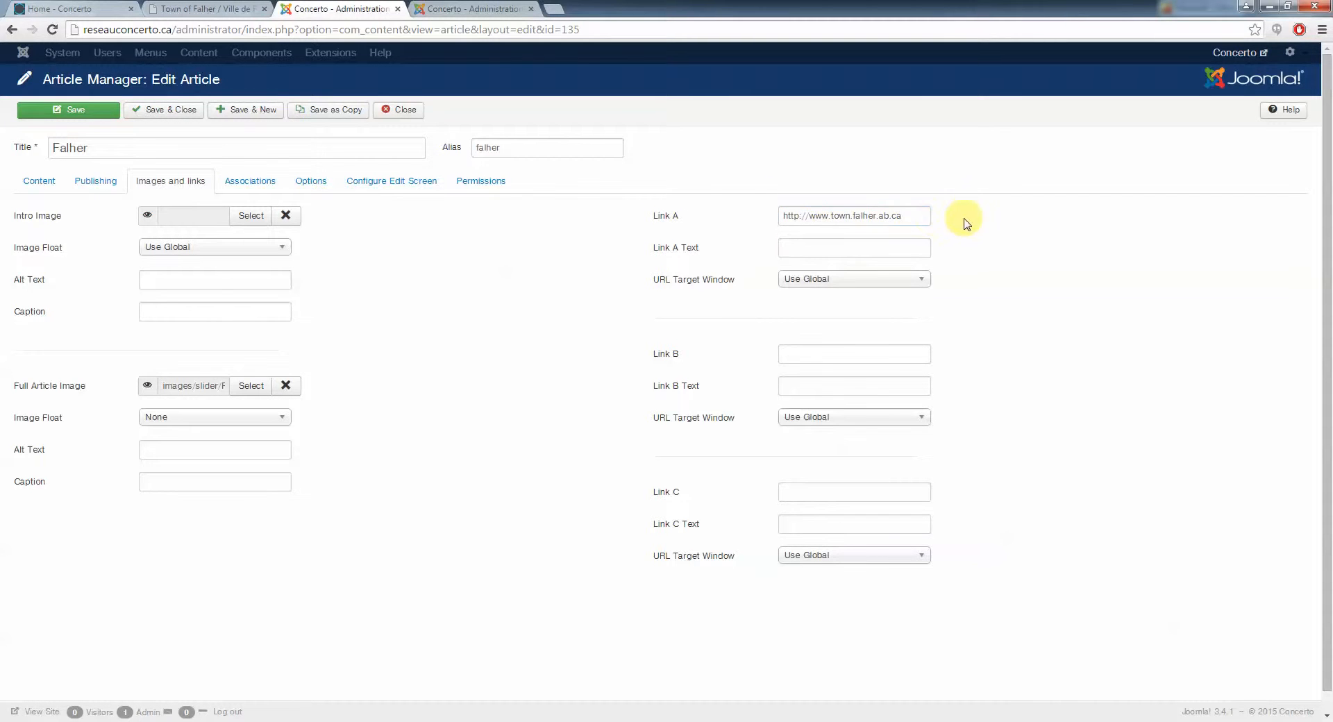
{"action": "left_click_drag", "start_coordinate": [914, 215], "coordinate": [865, 214]}
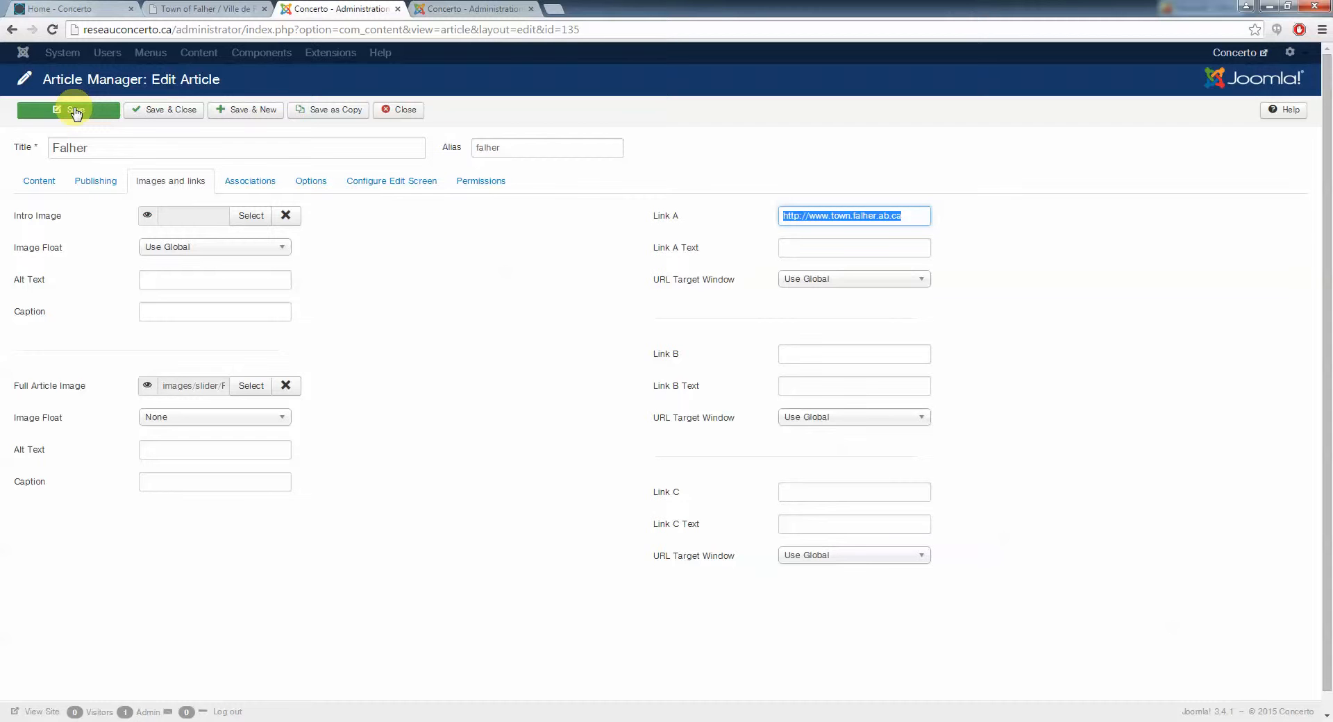
{"action": "left_click", "coordinate": [401, 111]}
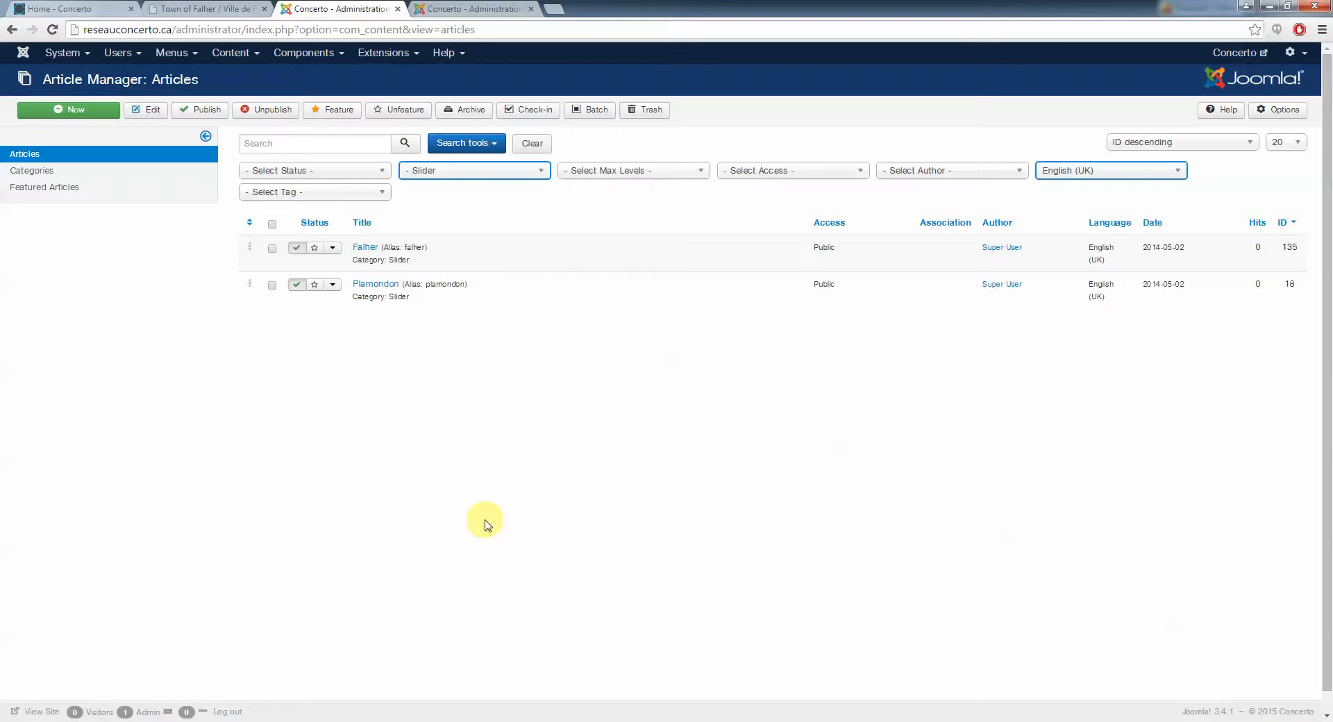
Create a new article in the Slider category with the title "Ville test"
{"action": "left_click", "coordinate": [54, 113]}
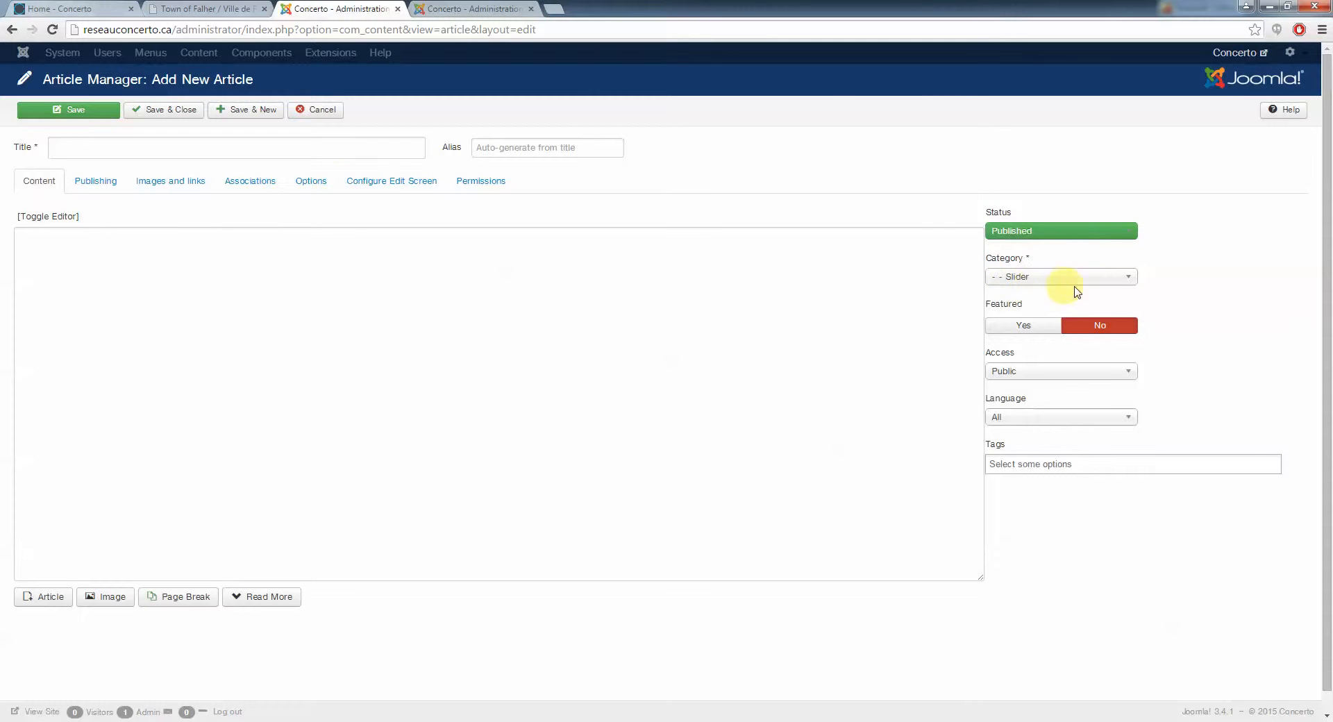
{"action": "left_click", "coordinate": [80, 148]}
{"action": "type", "text": "Ville test"}
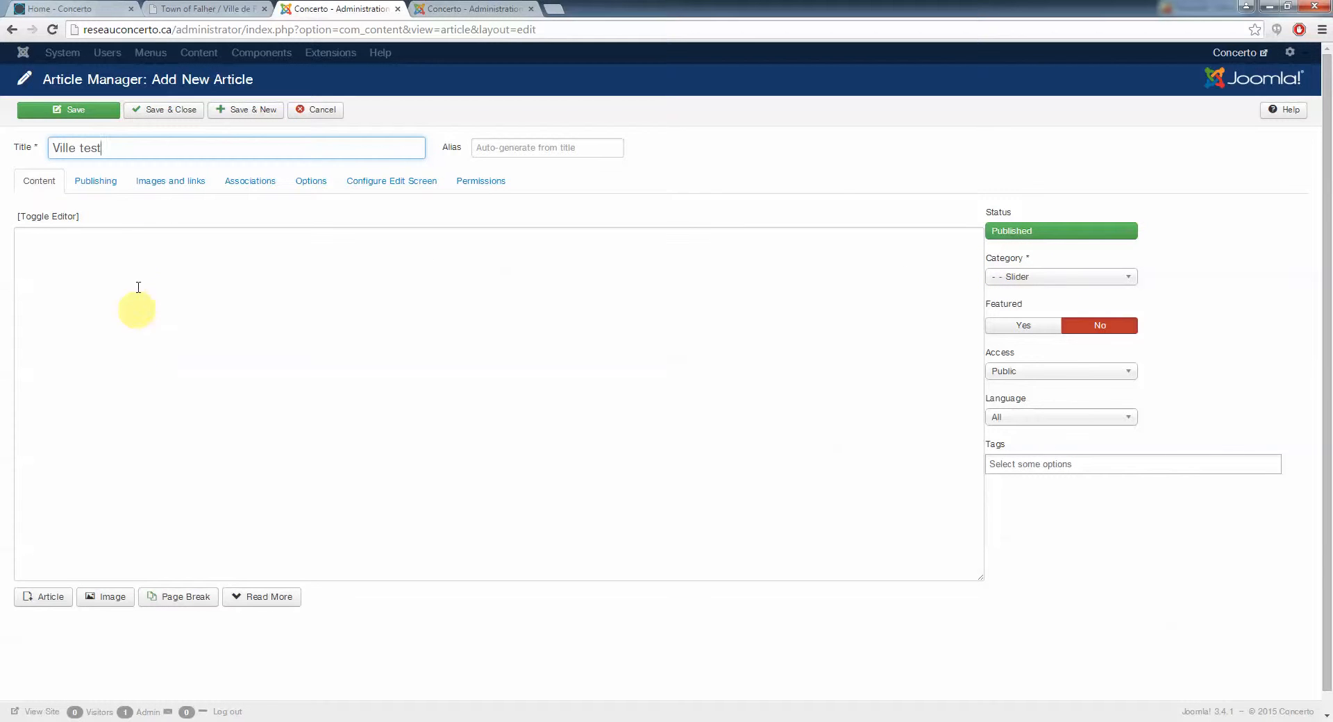
Set the Full Article Image of the new article to Legal.jpg from the slider folder
{"action": "left_click", "coordinate": [179, 192]}
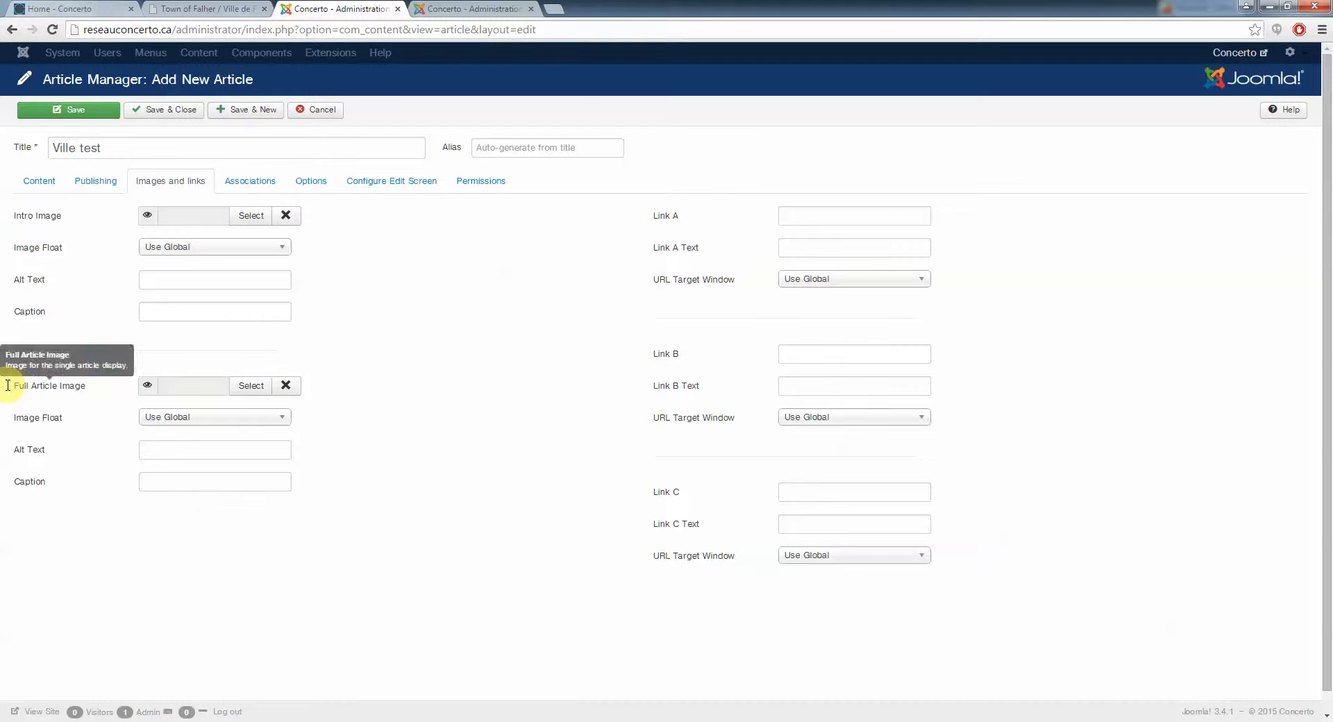
{"action": "left_click", "coordinate": [250, 386]}
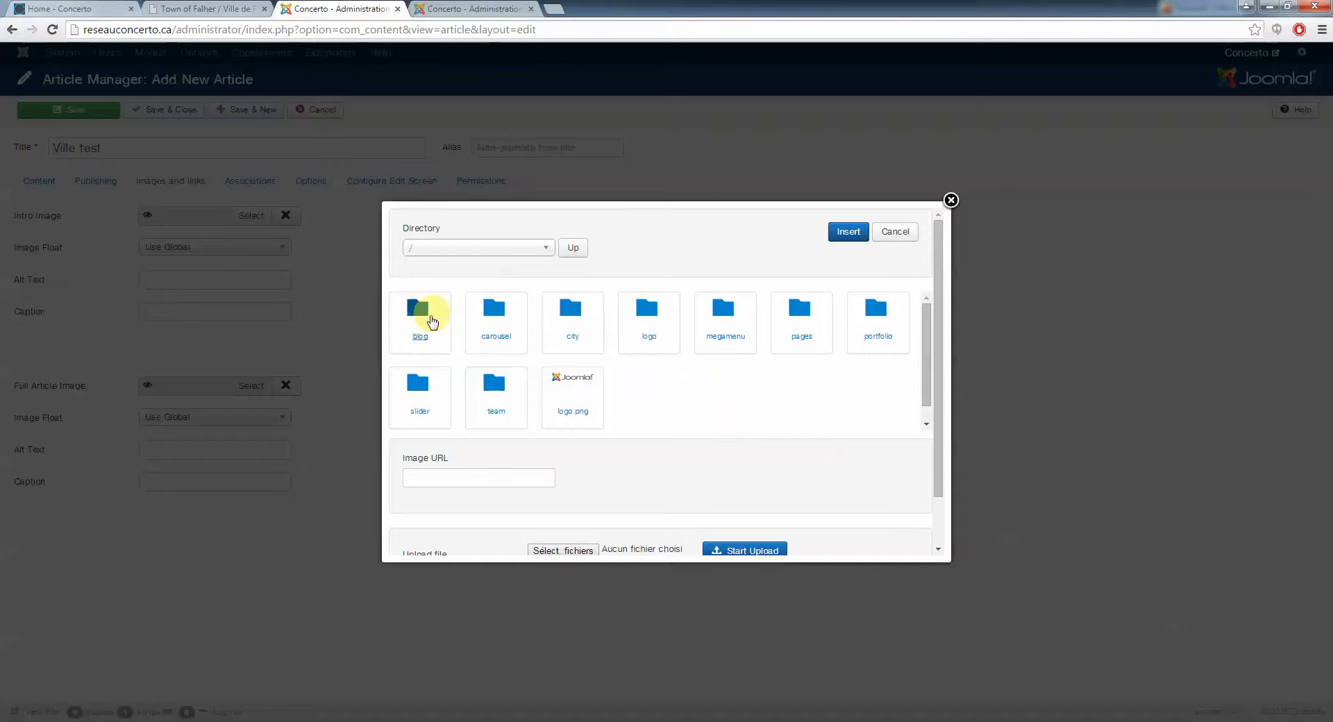
{"action": "left_click", "coordinate": [417, 388]}
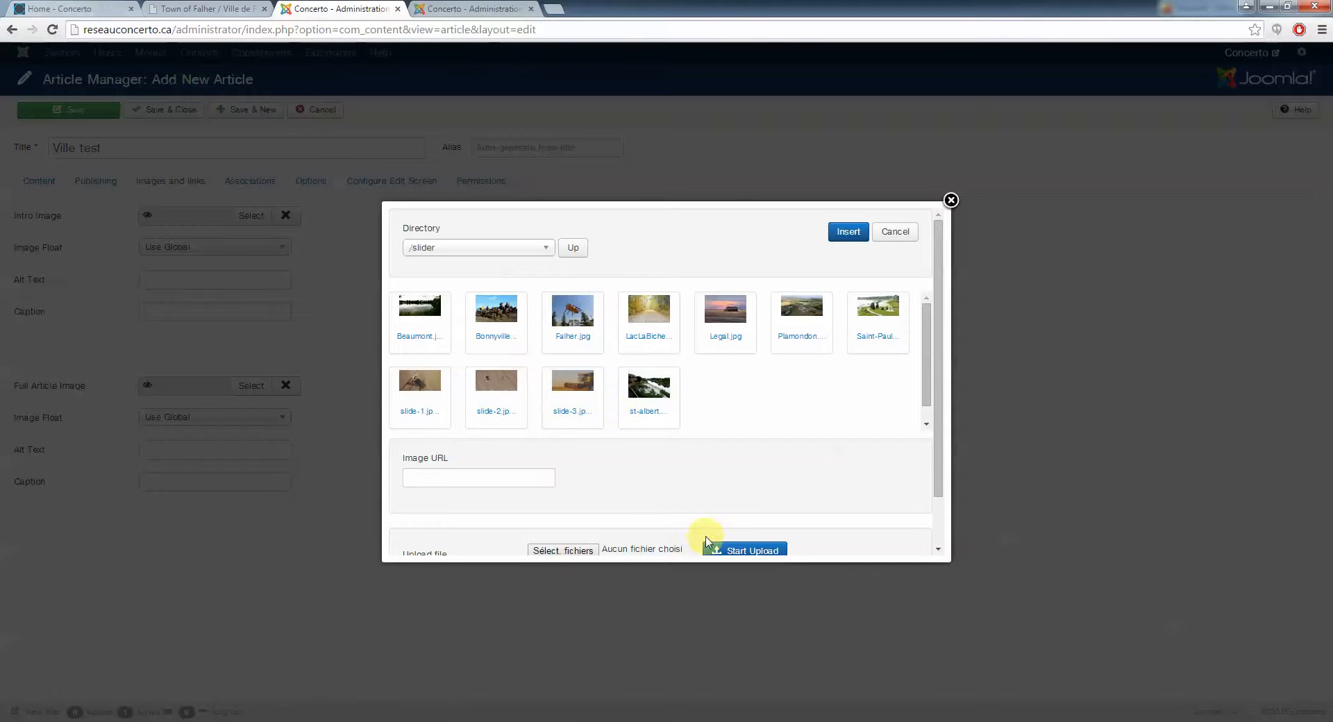
{"action": "left_click", "coordinate": [562, 551]}
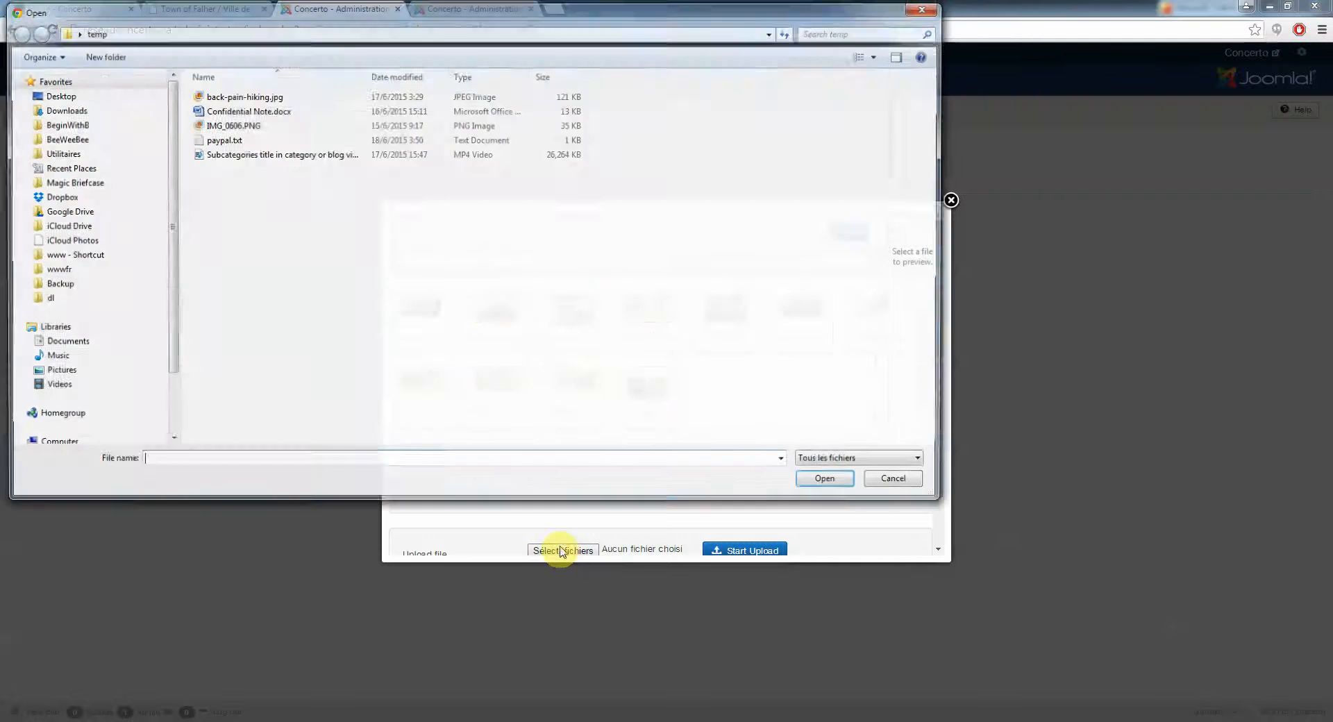
{"action": "left_click", "coordinate": [900, 482]}
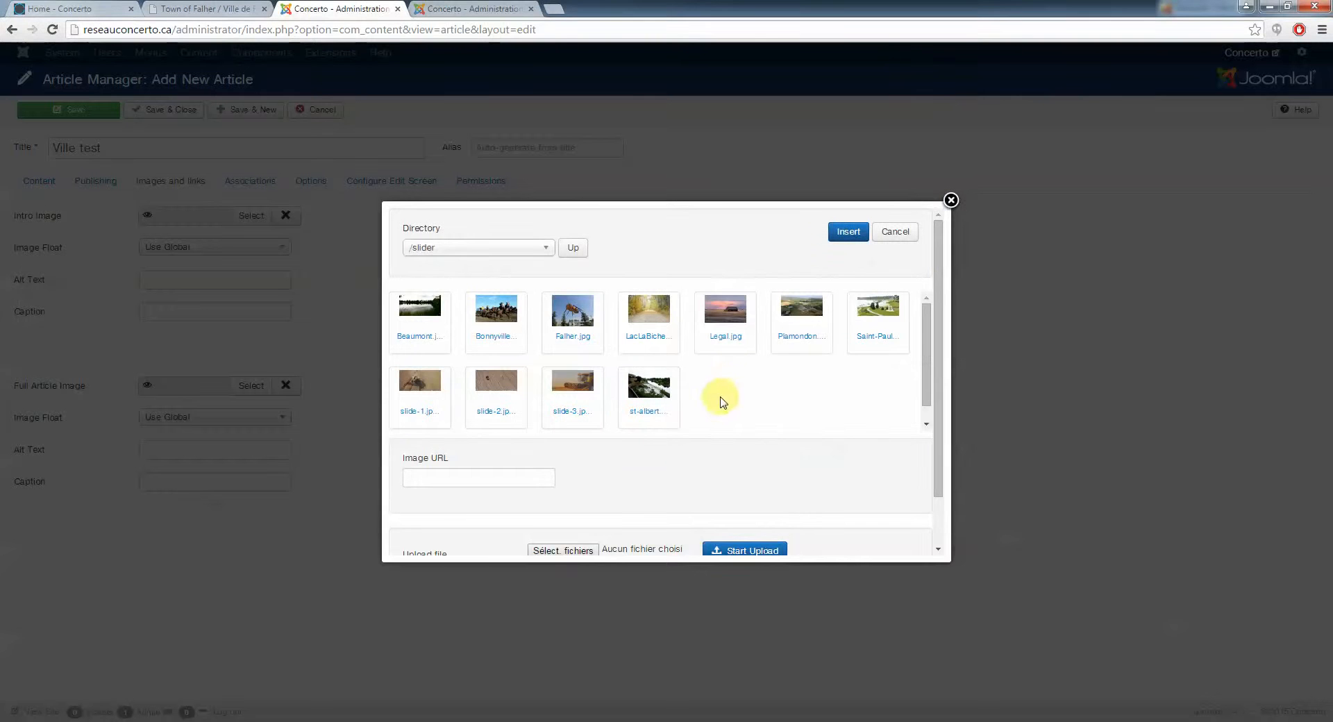
{"action": "left_click", "coordinate": [724, 308]}
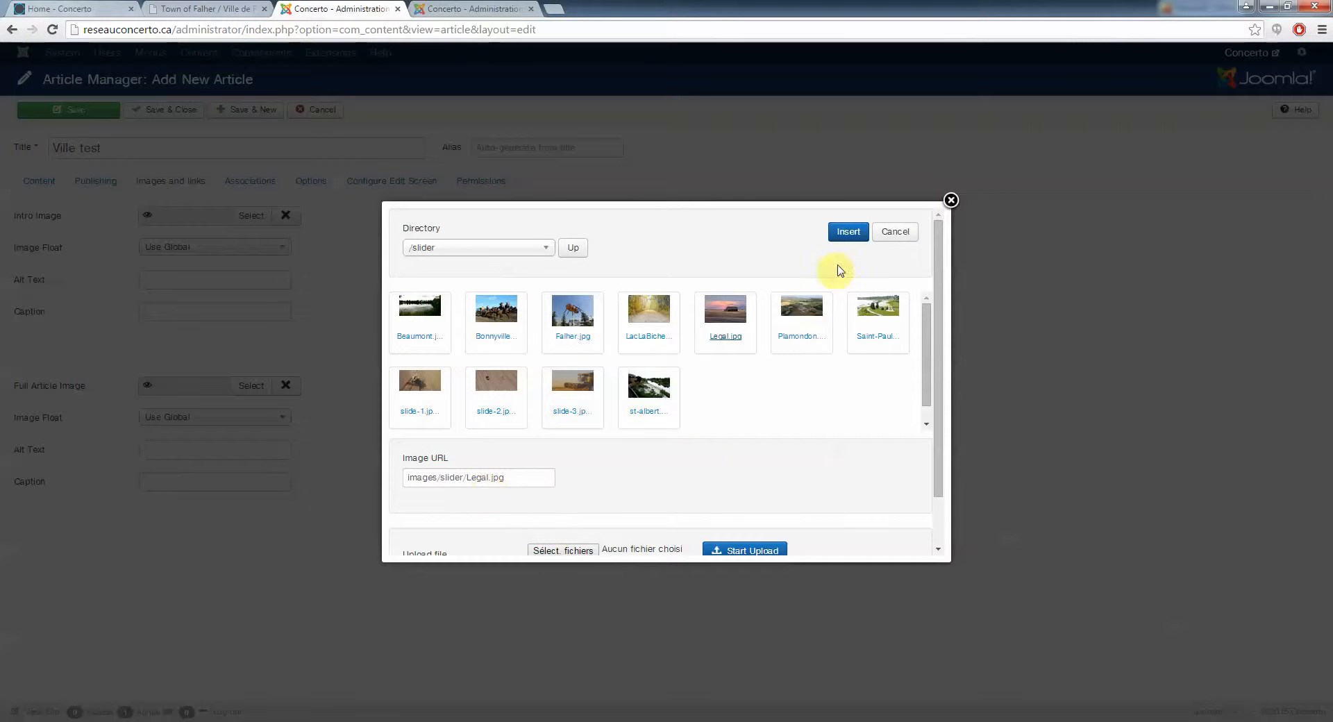
{"action": "left_click", "coordinate": [848, 234]}
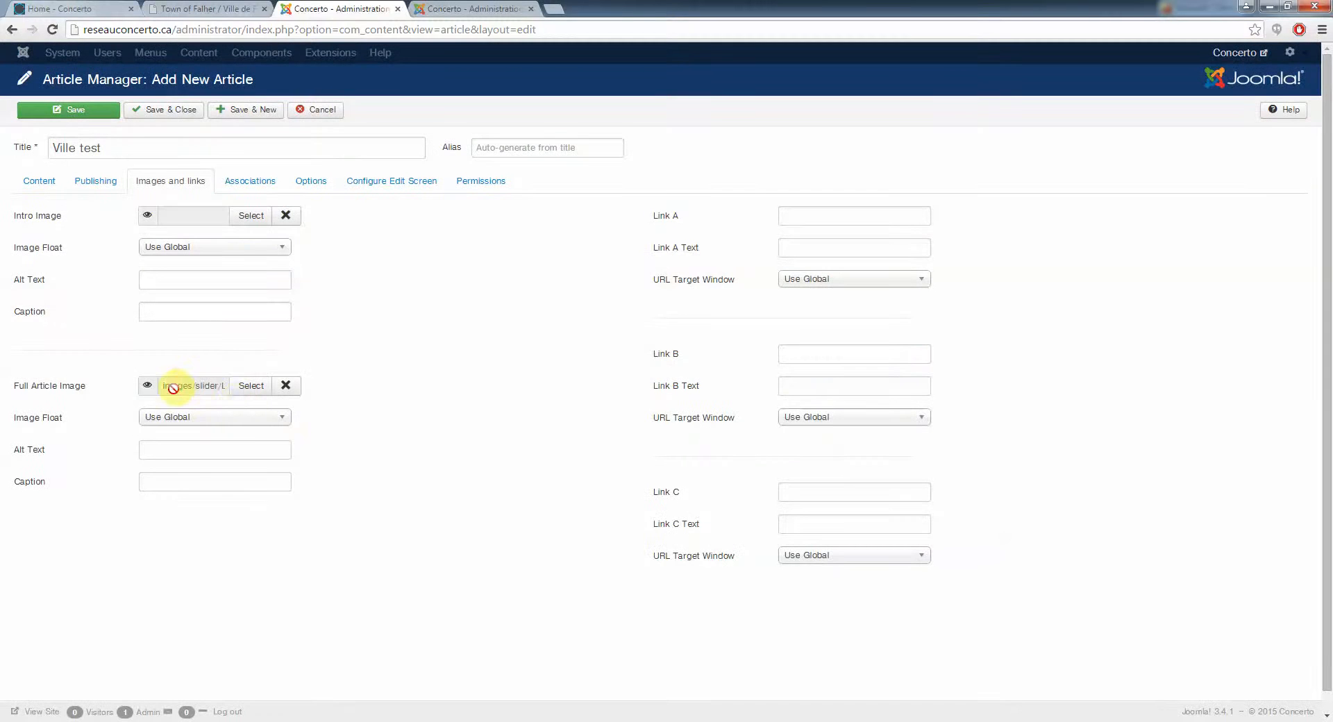
{"action": "left_click_drag", "start_coordinate": [168, 386], "coordinate": [216, 390]}
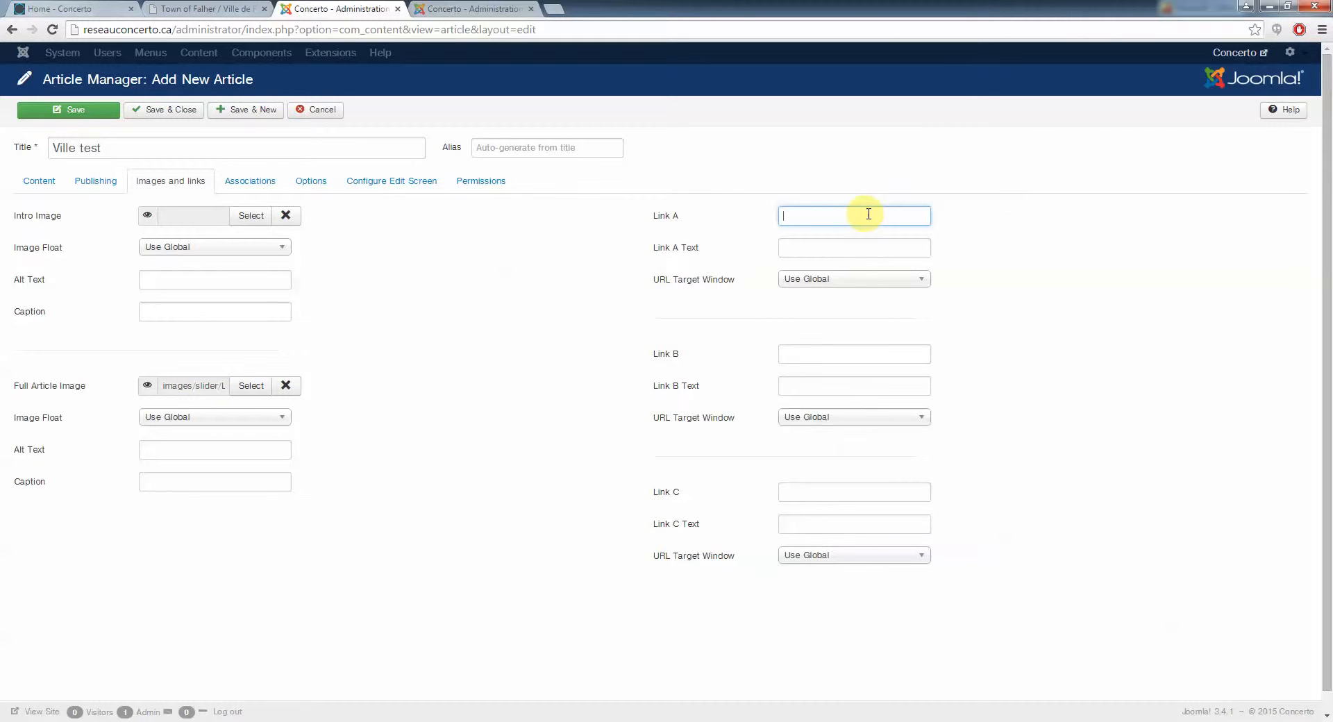
Examine the new article's Link A field with its suggested addresses and the available Language options
{"action": "left_click", "coordinate": [814, 220]}
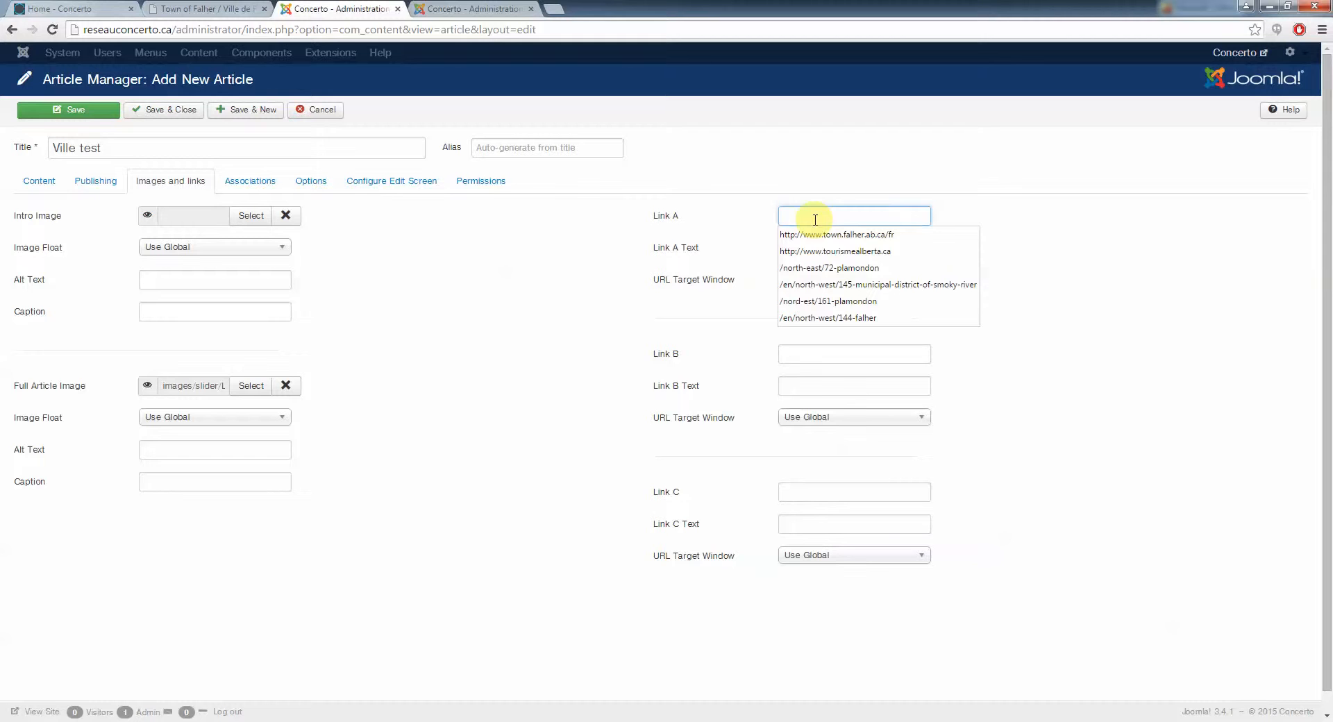
{"action": "left_click", "coordinate": [38, 182]}
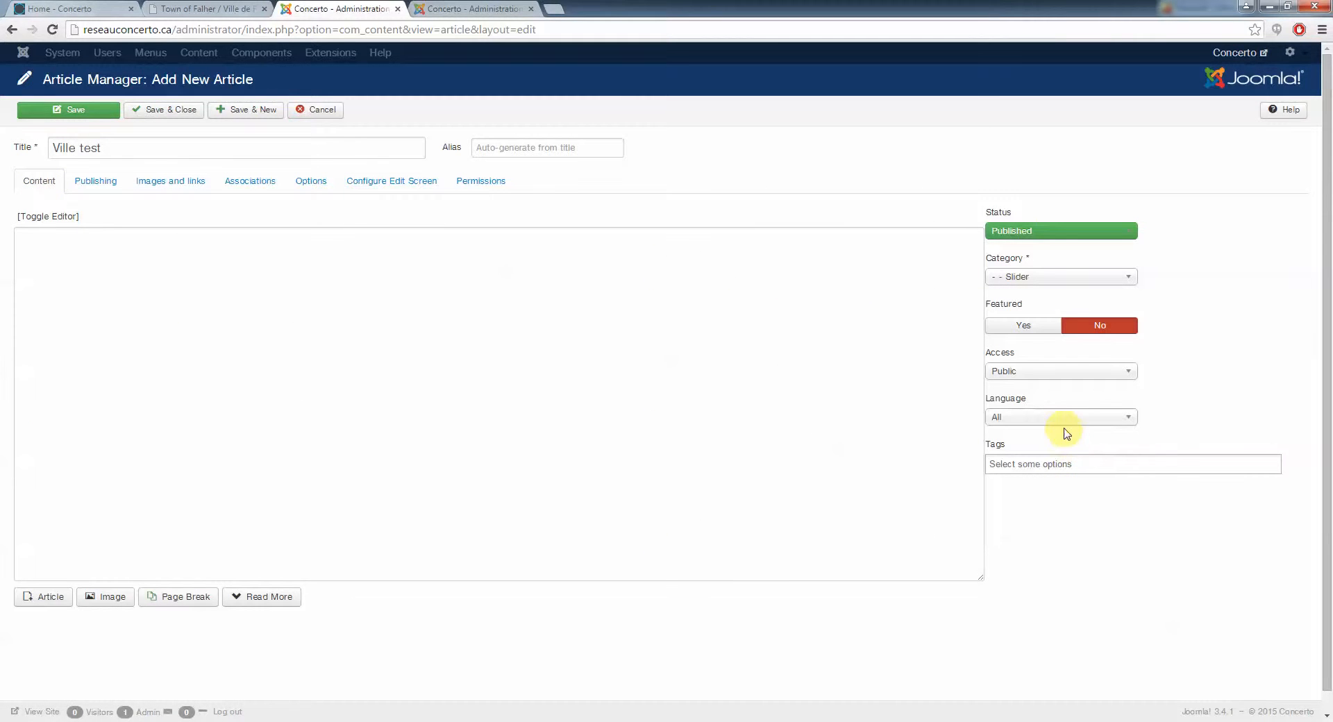
{"action": "left_click", "coordinate": [1126, 419]}
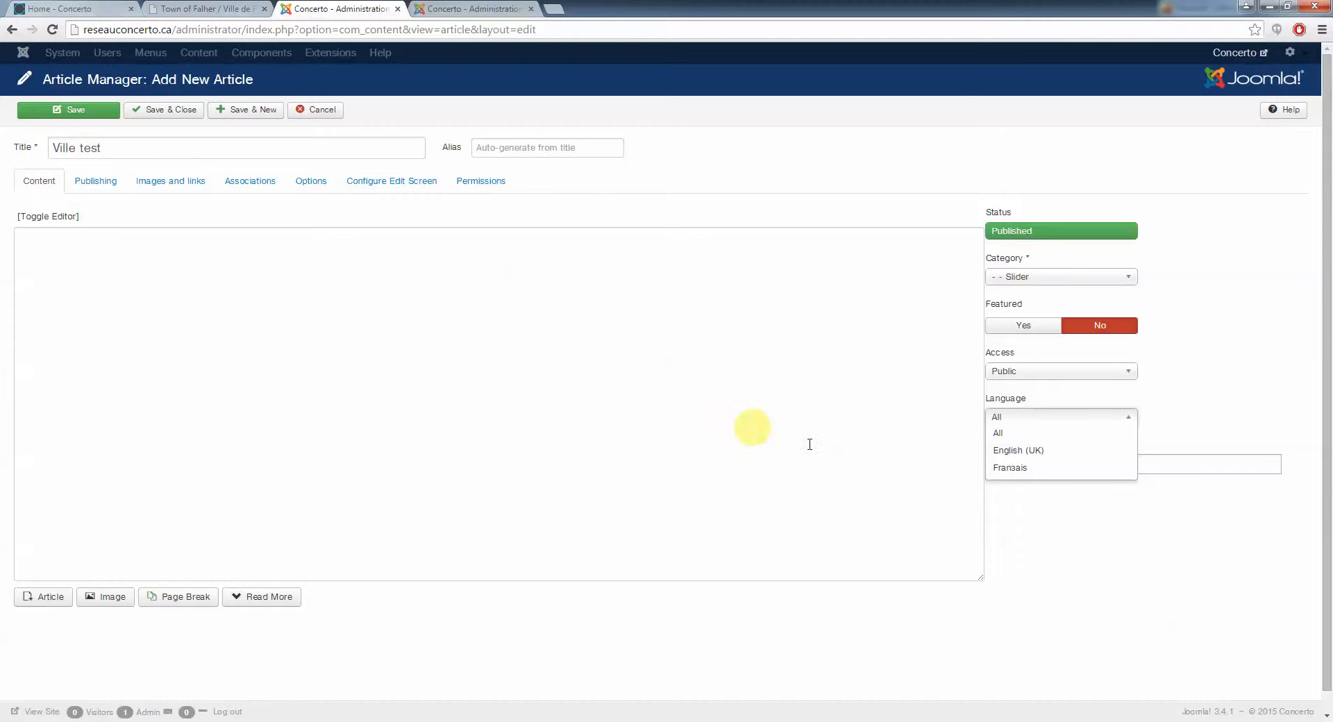
{"action": "left_click", "coordinate": [836, 416]}
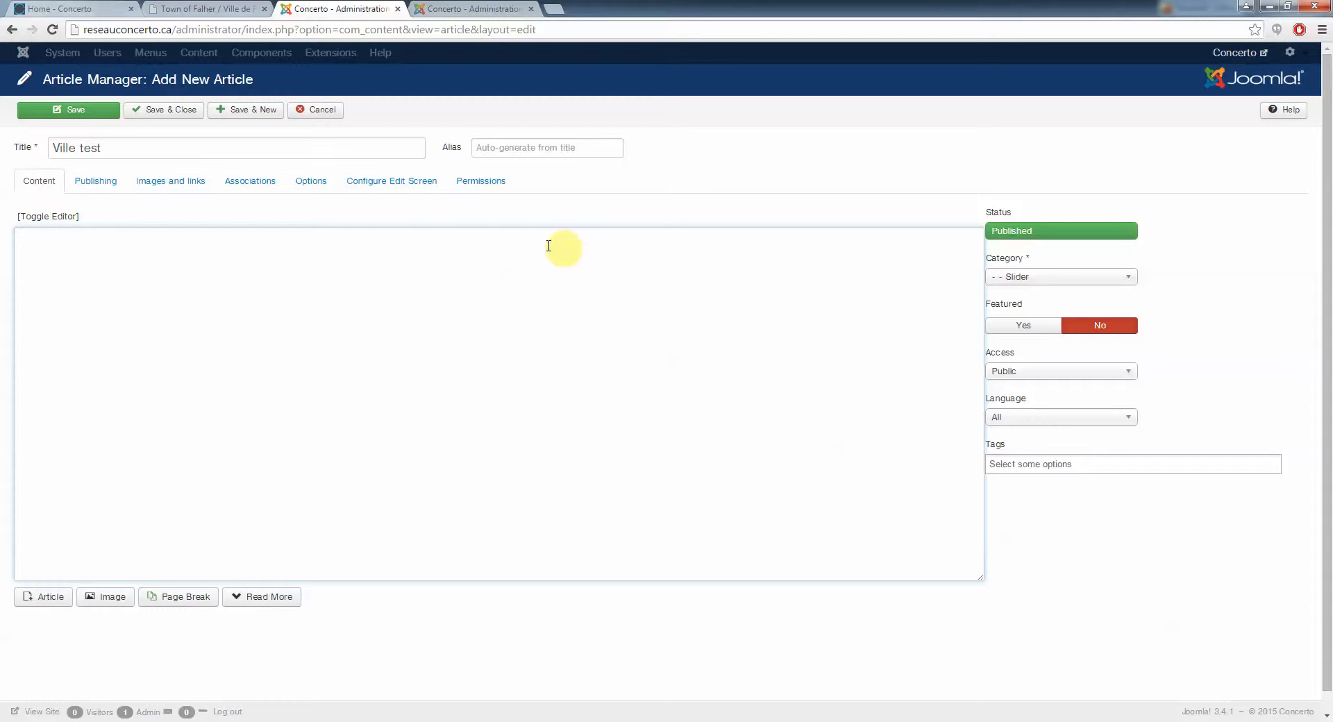
{"action": "left_click", "coordinate": [254, 183]}
{"action": "left_click", "coordinate": [189, 181]}
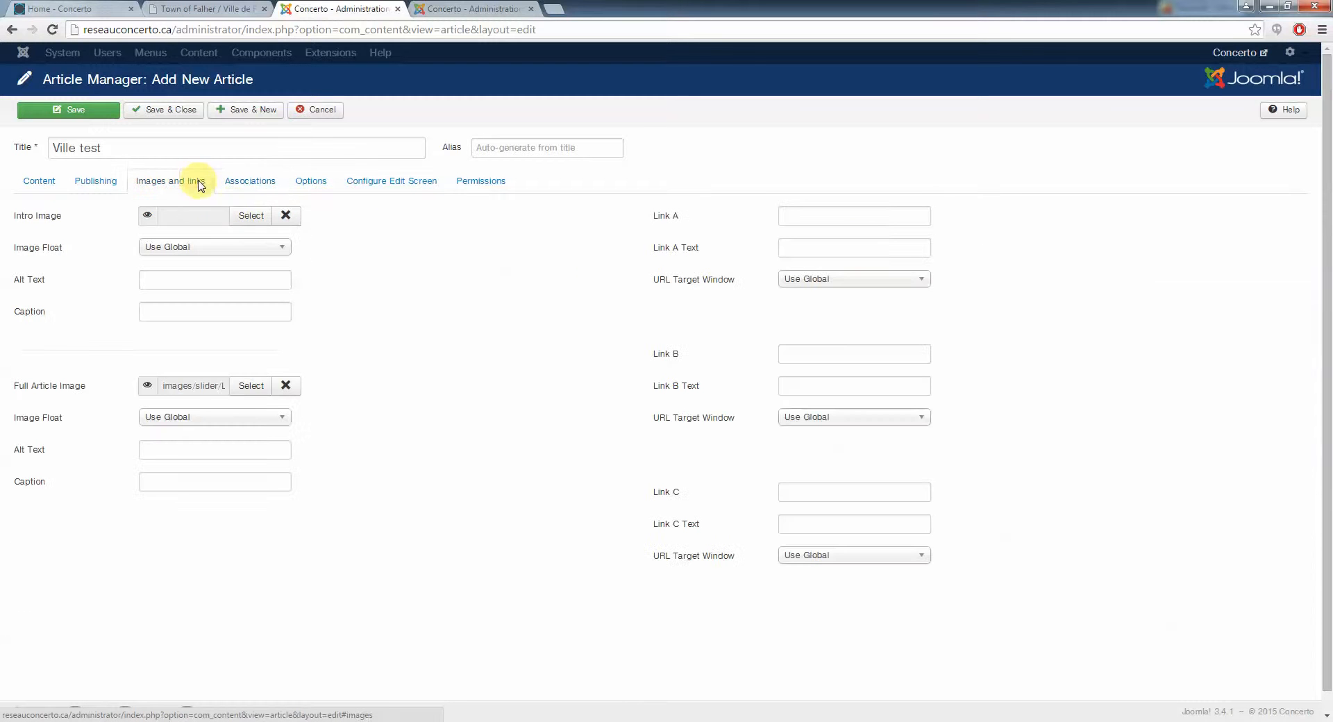
{"action": "left_click", "coordinate": [854, 215]}
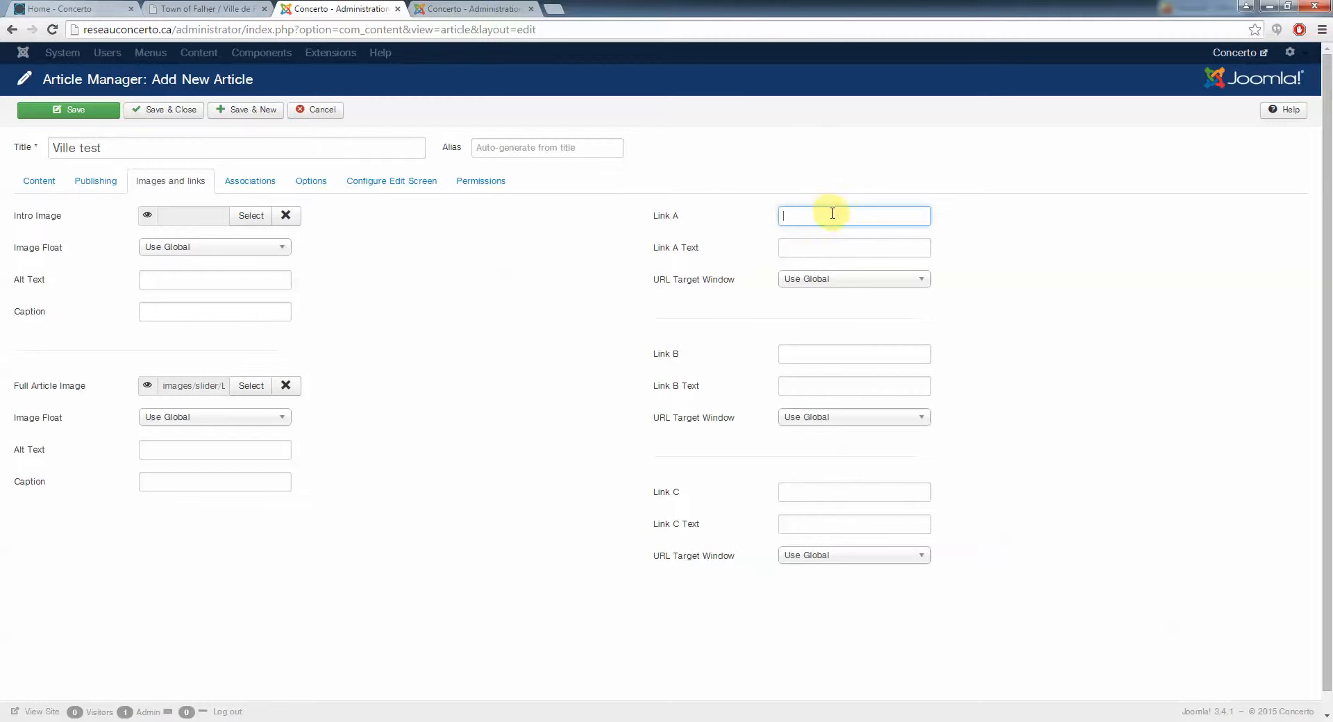
{"action": "left_click", "coordinate": [794, 215]}
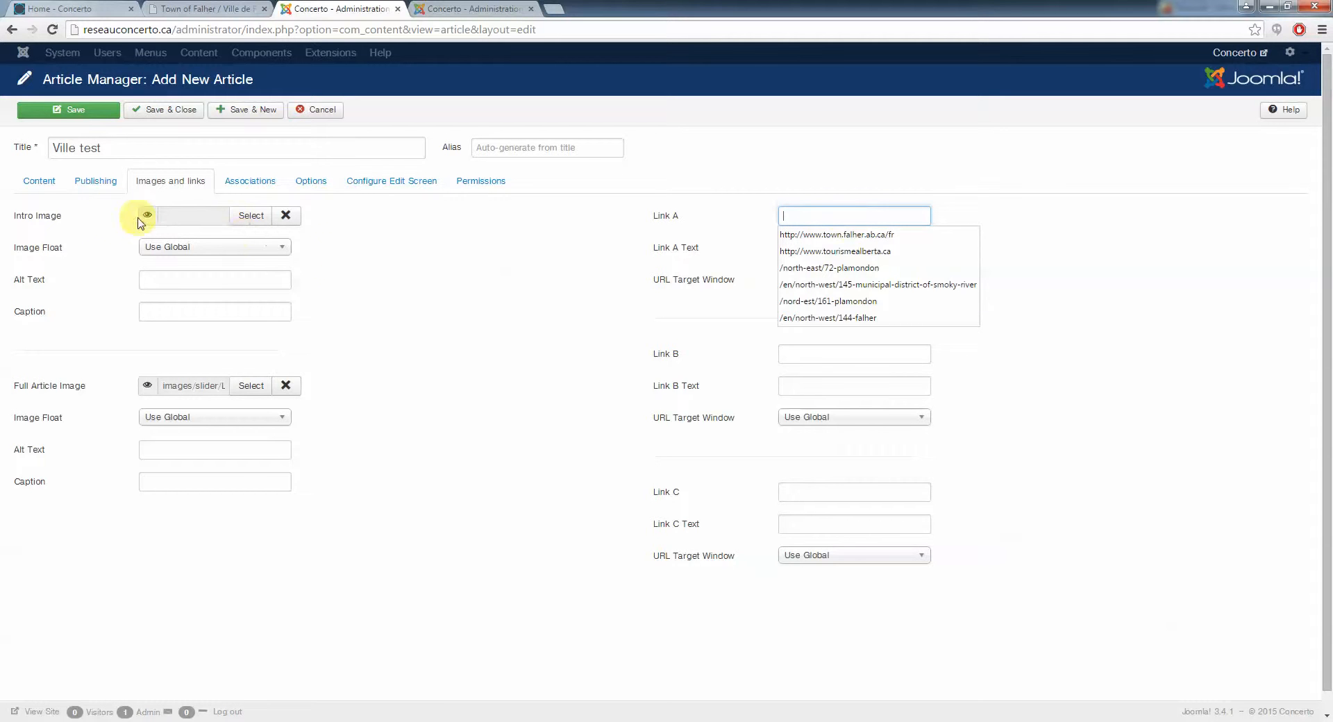
Review the new article's title, associations, Full Article Image and Link A field without changing them
{"action": "left_click", "coordinate": [42, 183]}
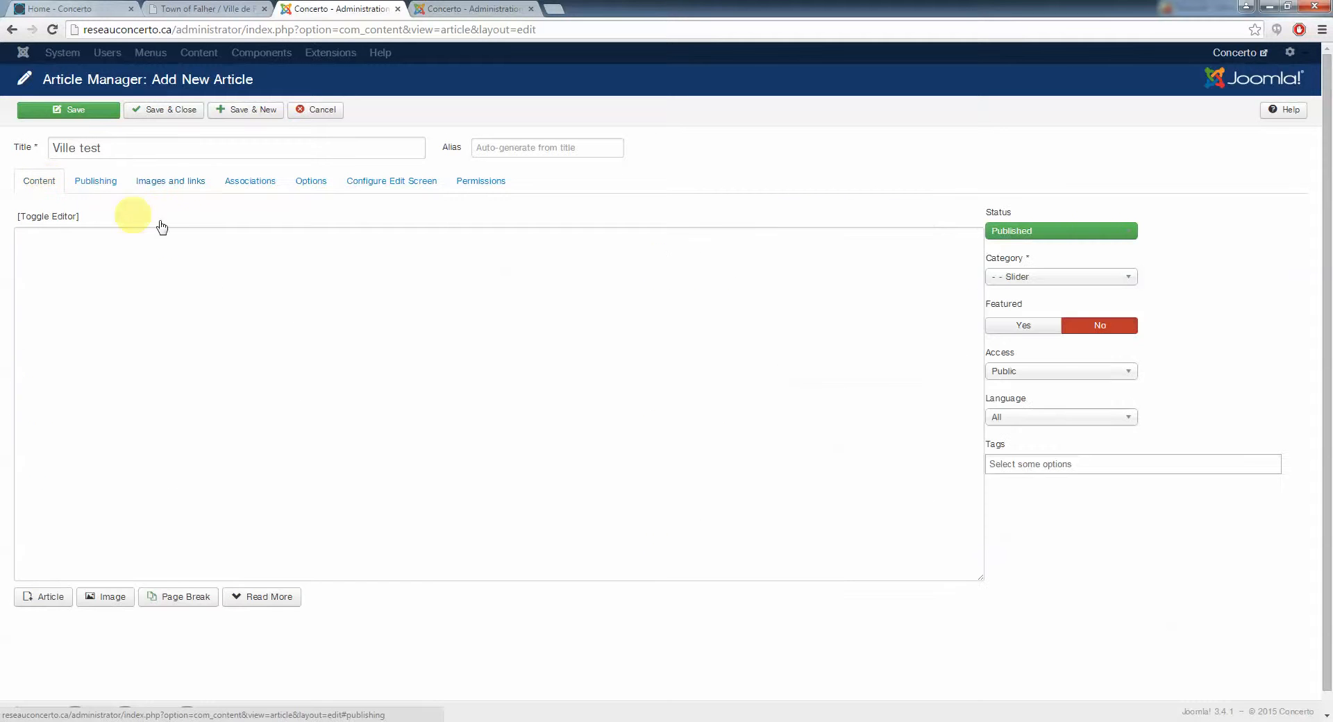
{"action": "triple_click", "coordinate": [107, 148]}
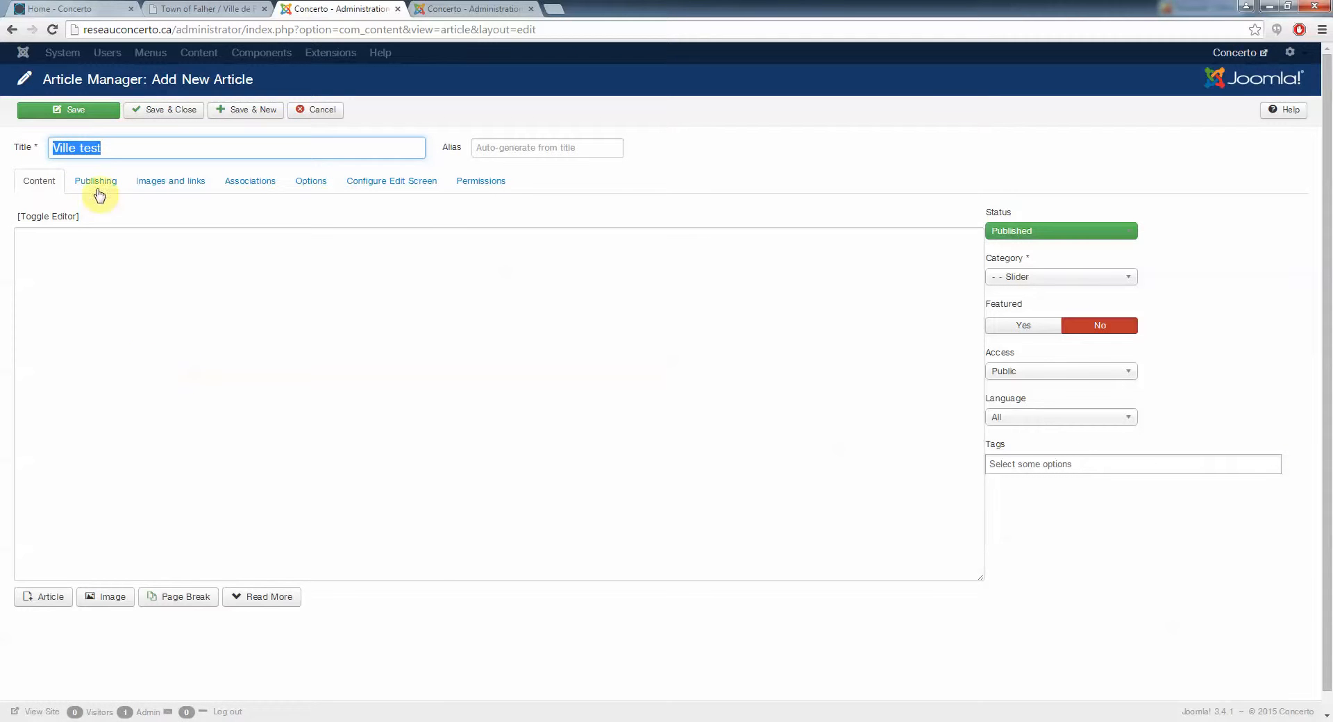
{"action": "left_click", "coordinate": [109, 150]}
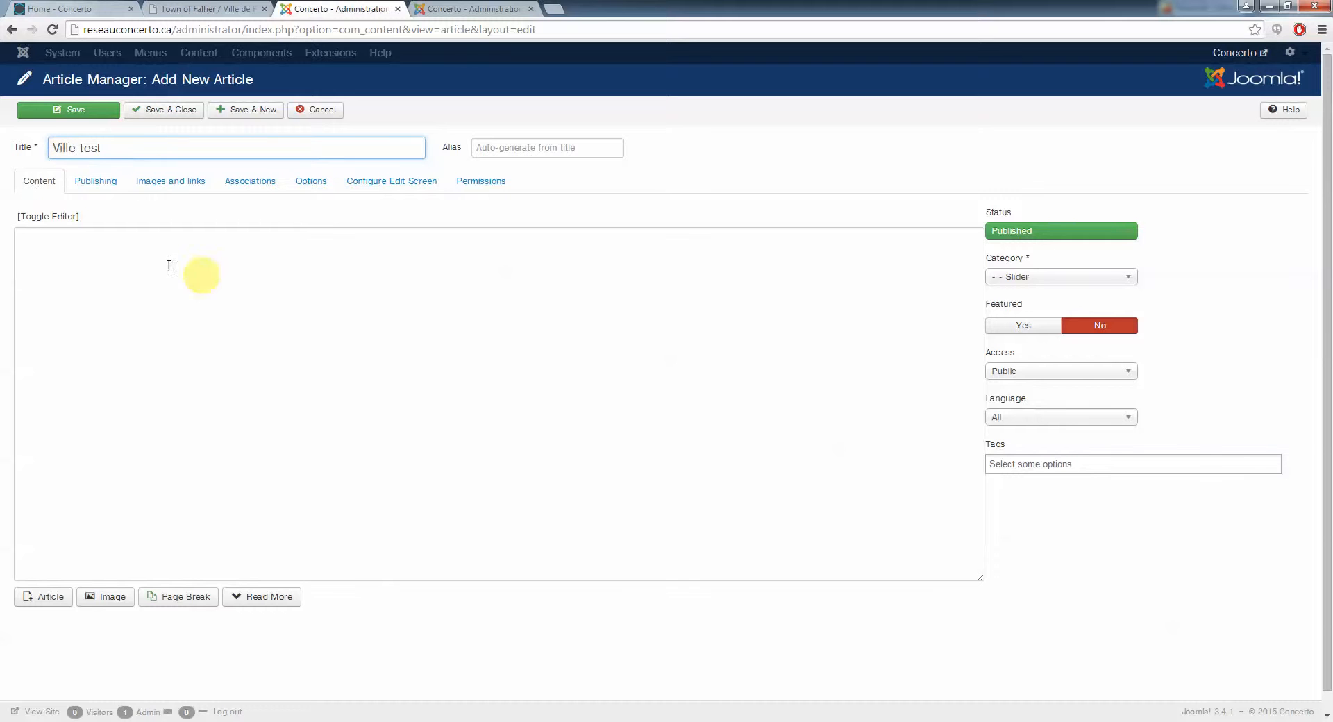
{"action": "left_click", "coordinate": [249, 189]}
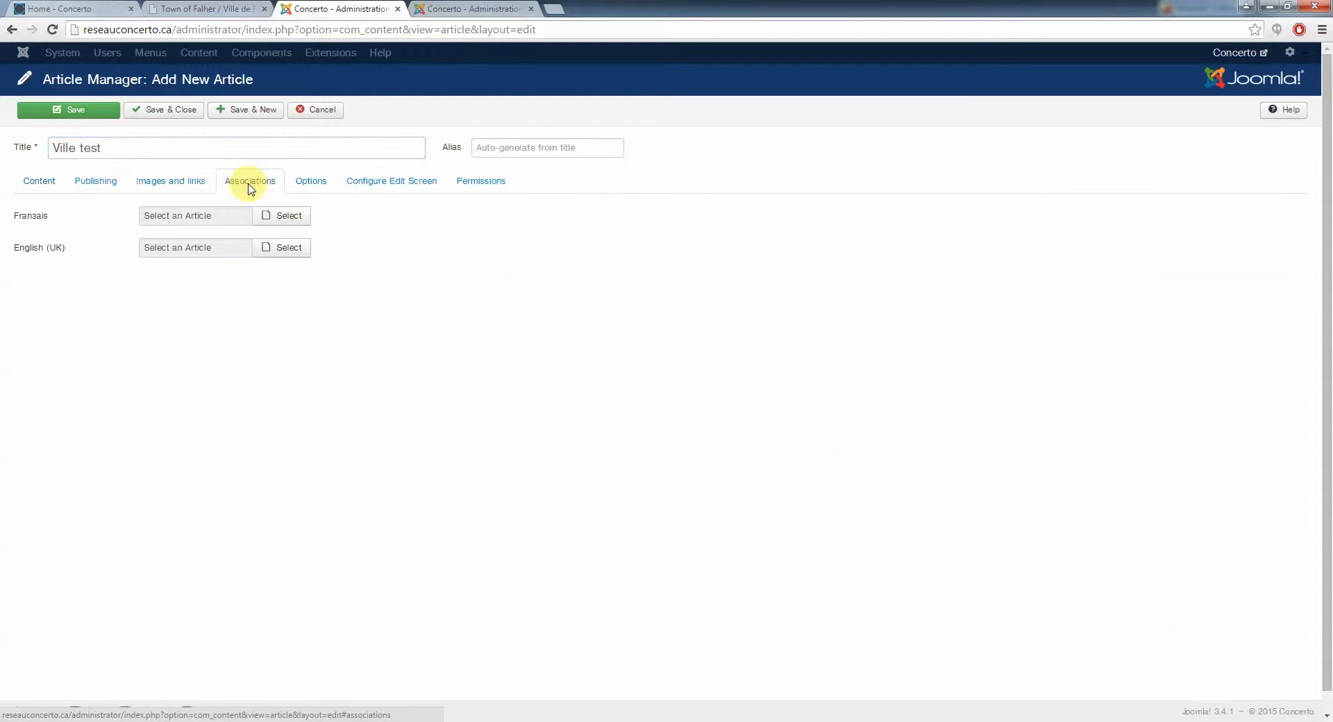
{"action": "left_click", "coordinate": [170, 180]}
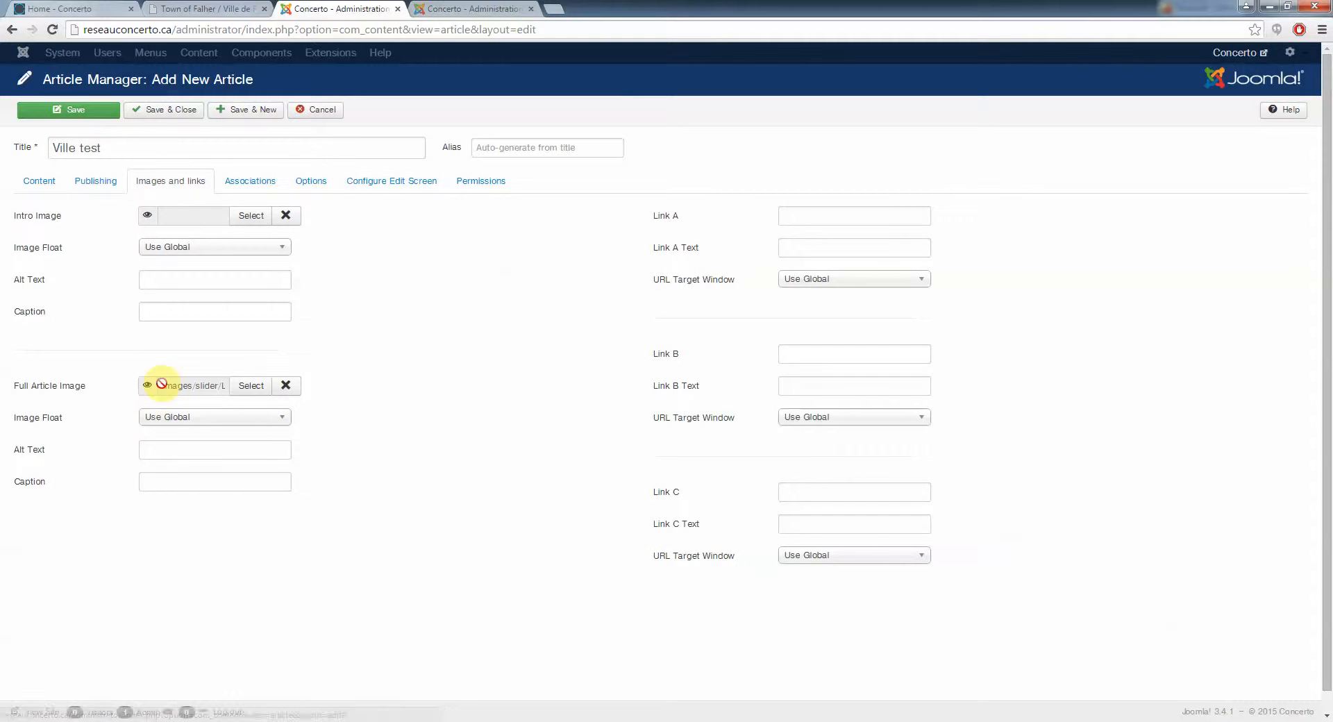
{"action": "left_click", "coordinate": [40, 189]}
{"action": "triple_click", "coordinate": [145, 147]}
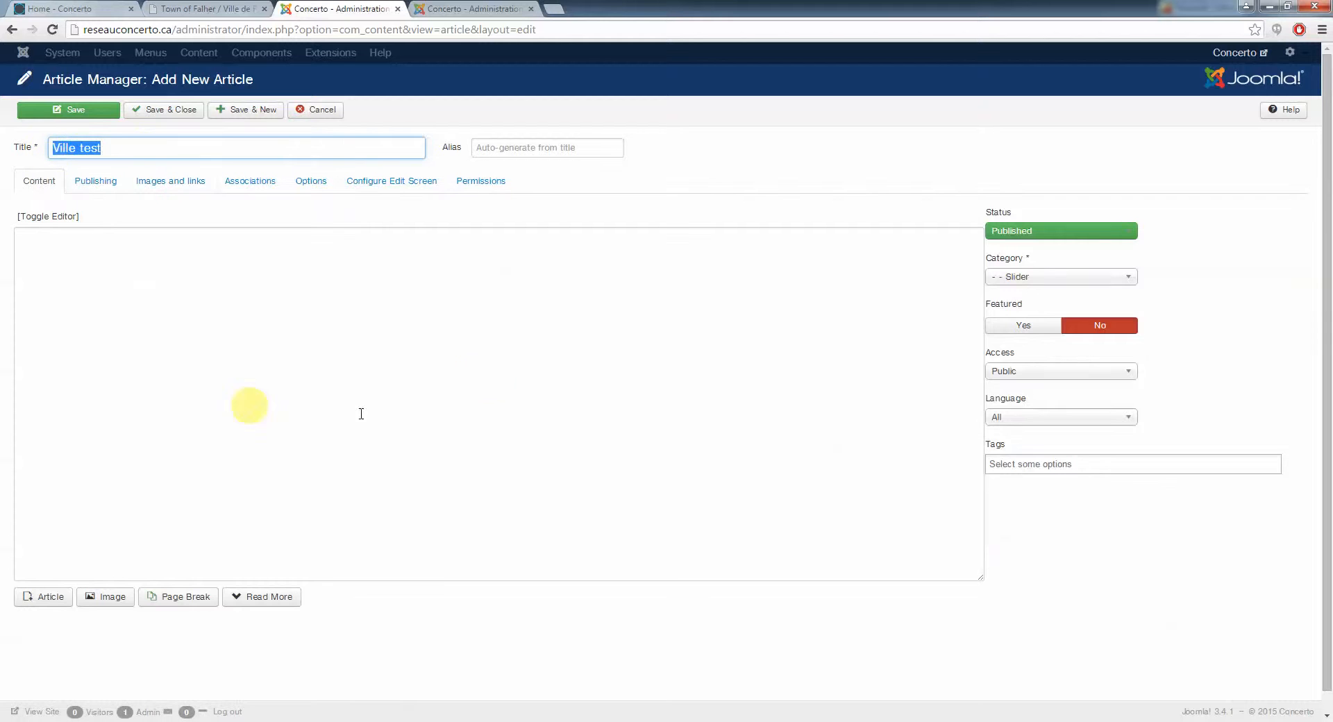
{"action": "left_click", "coordinate": [226, 185]}
{"action": "left_click", "coordinate": [170, 182]}
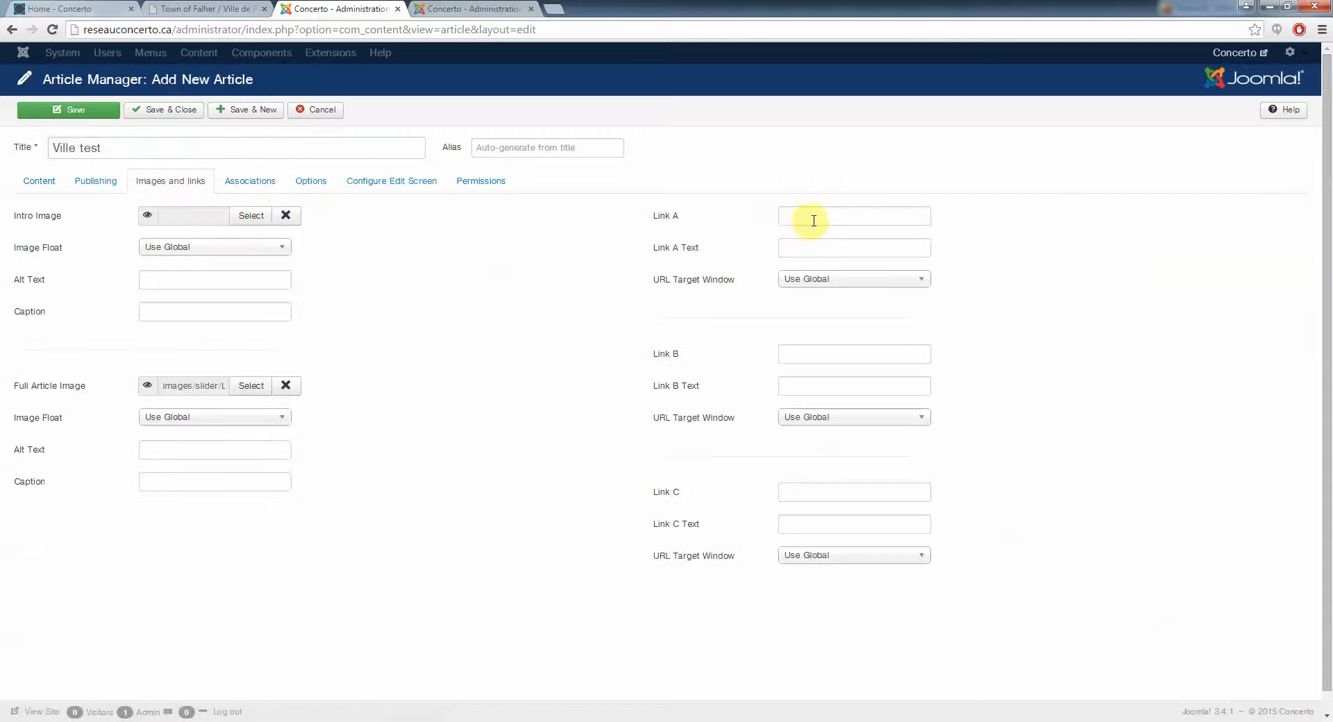
{"action": "left_click", "coordinate": [869, 215]}
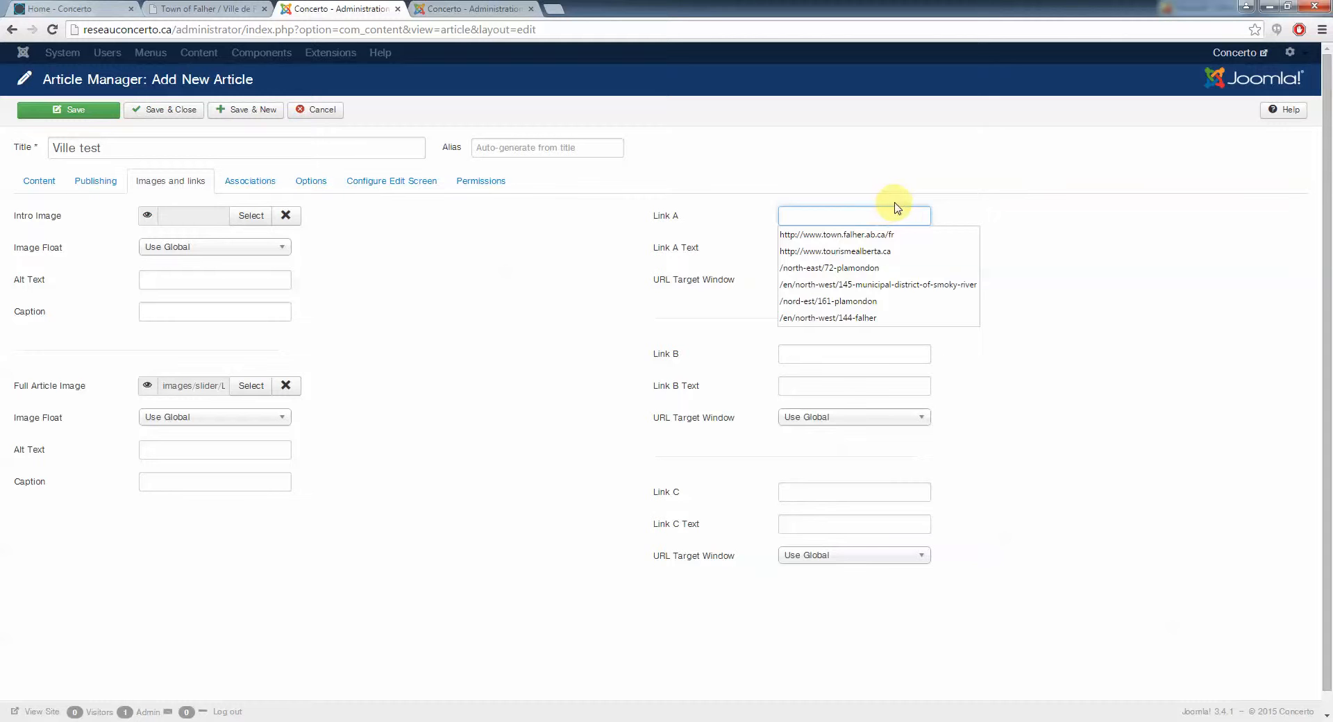
{"action": "key", "text": "Escape"}
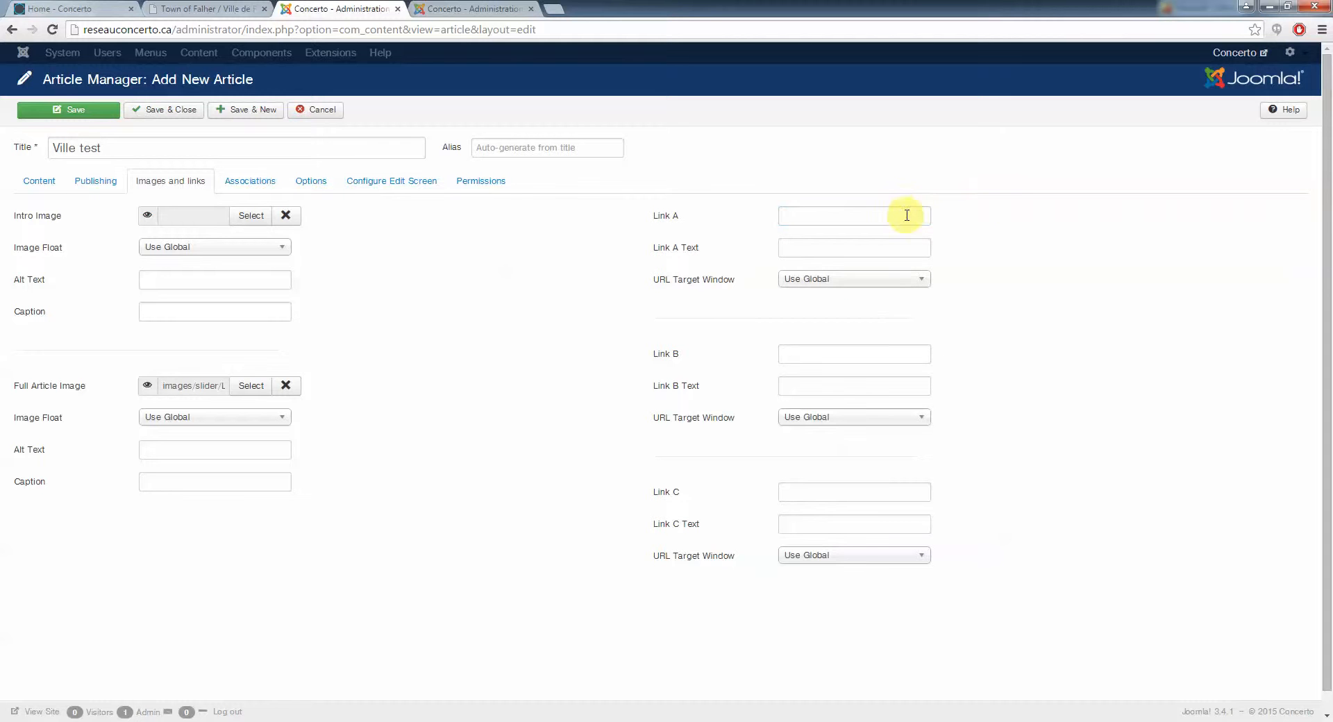
{"action": "left_click", "coordinate": [528, 316]}
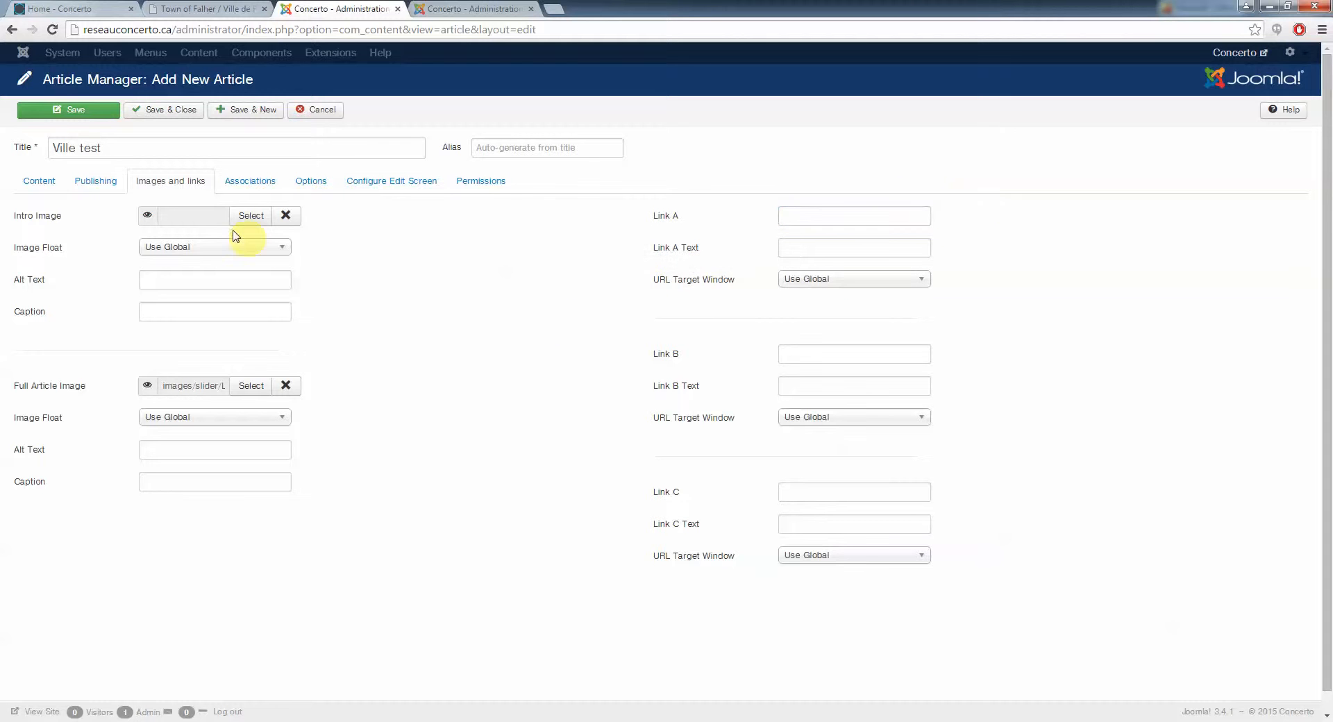
Set the article's language to English (UK) and save the article
{"action": "left_click", "coordinate": [51, 183]}
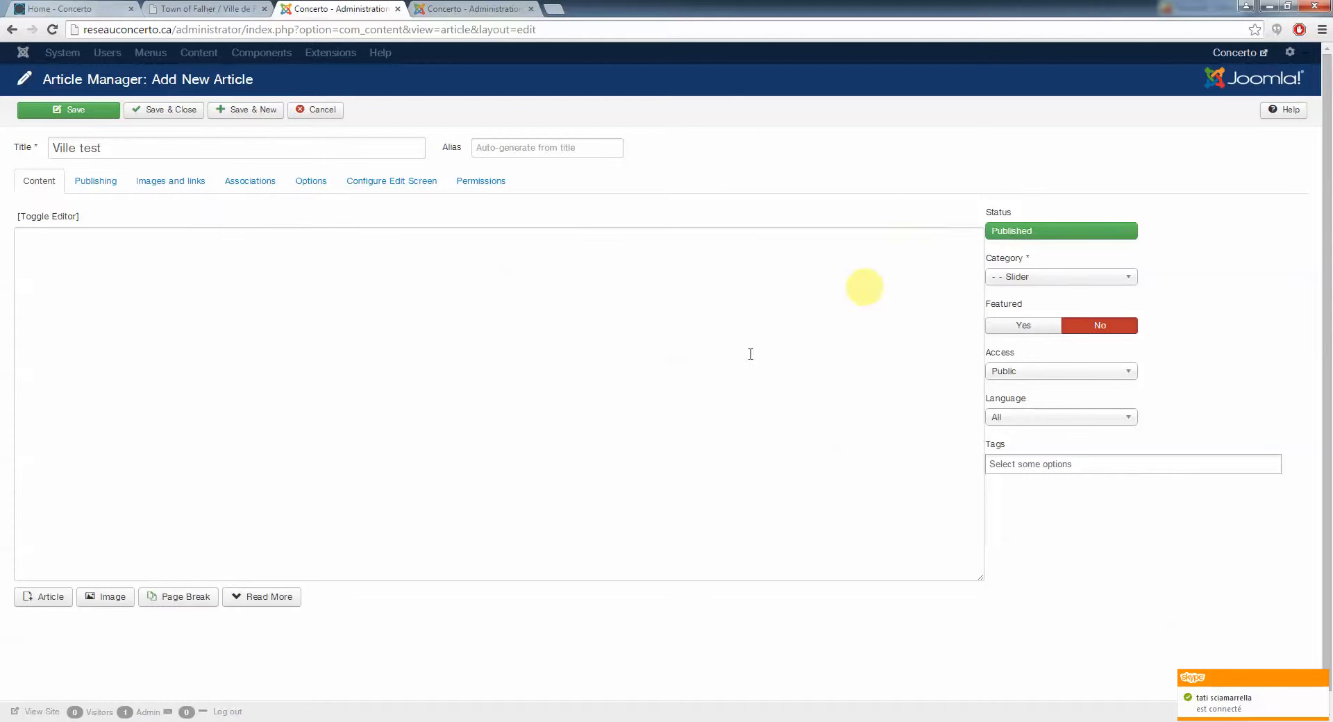
{"action": "left_click", "coordinate": [1051, 421]}
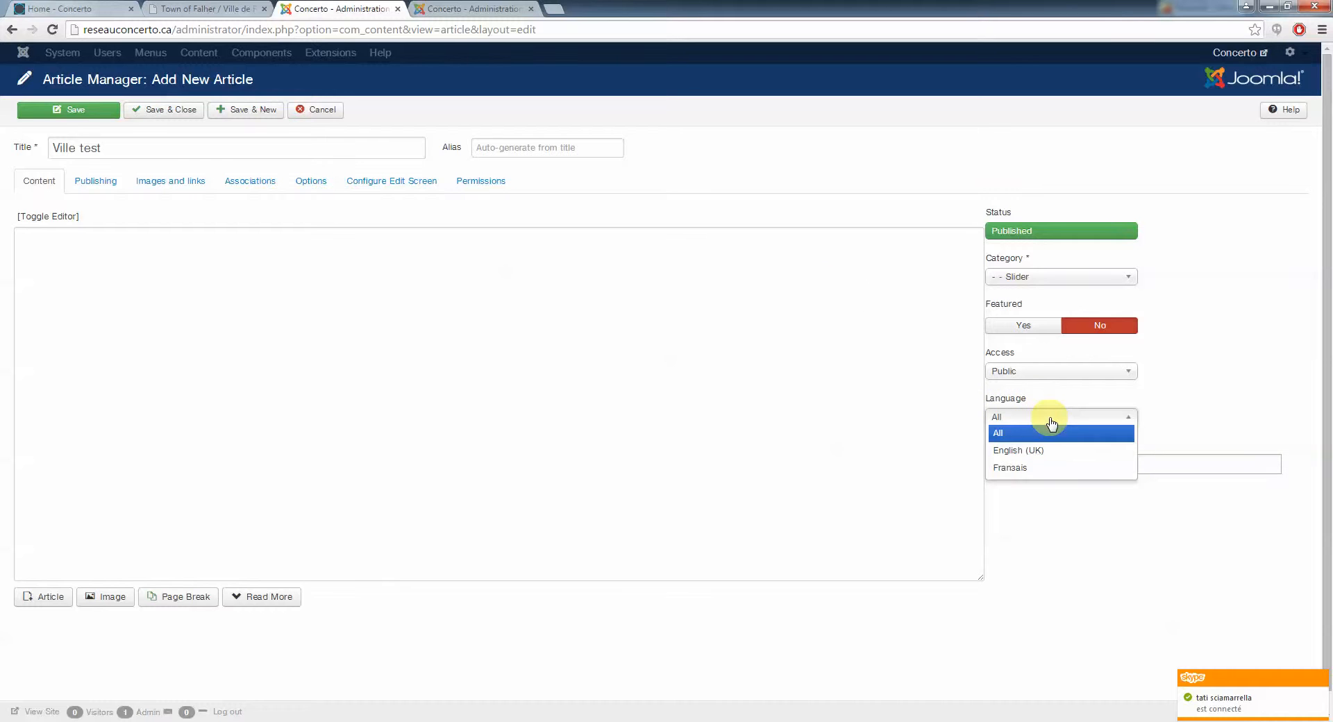
{"action": "left_click", "coordinate": [1042, 451]}
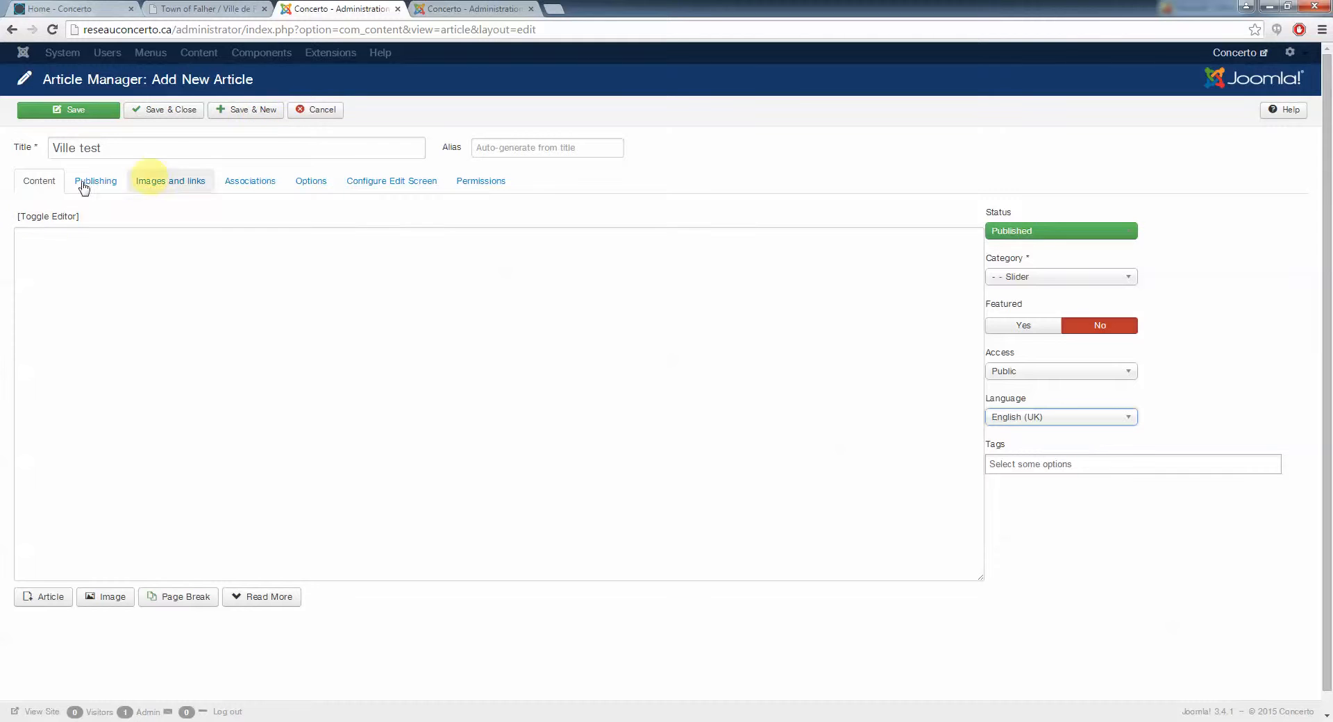
{"action": "left_click", "coordinate": [71, 111]}
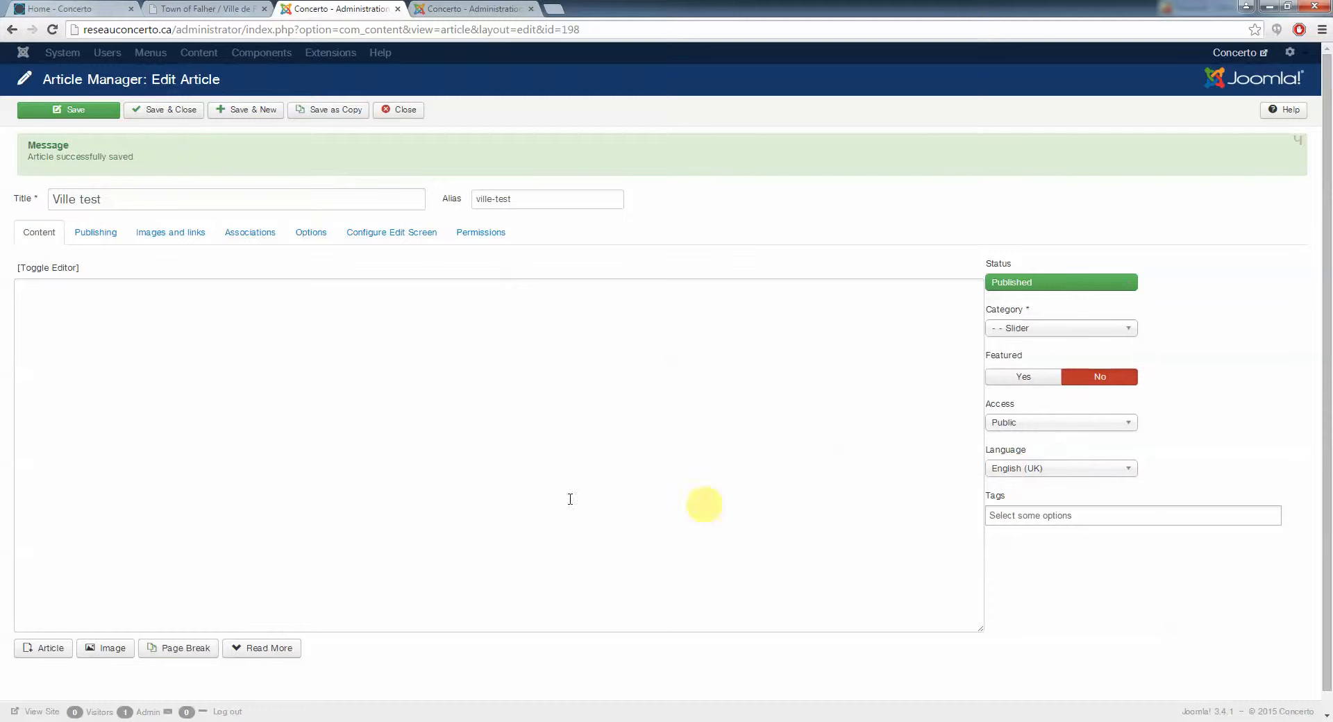
Save the article as a copy, retitle the copy "dwadwa" and set it to Published with the language Français
{"action": "left_click", "coordinate": [333, 112]}
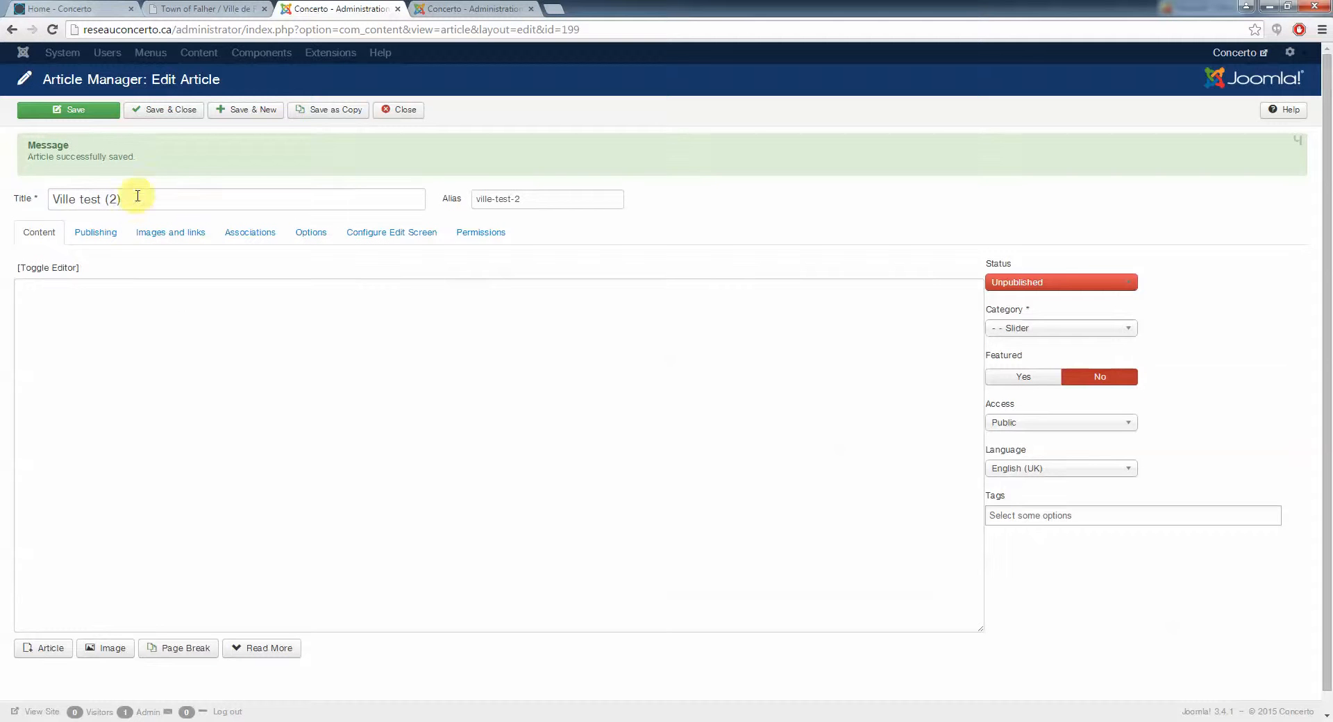
{"action": "left_click_drag", "start_coordinate": [137, 196], "coordinate": [2, 182]}
{"action": "type", "text": "dwadwa"}
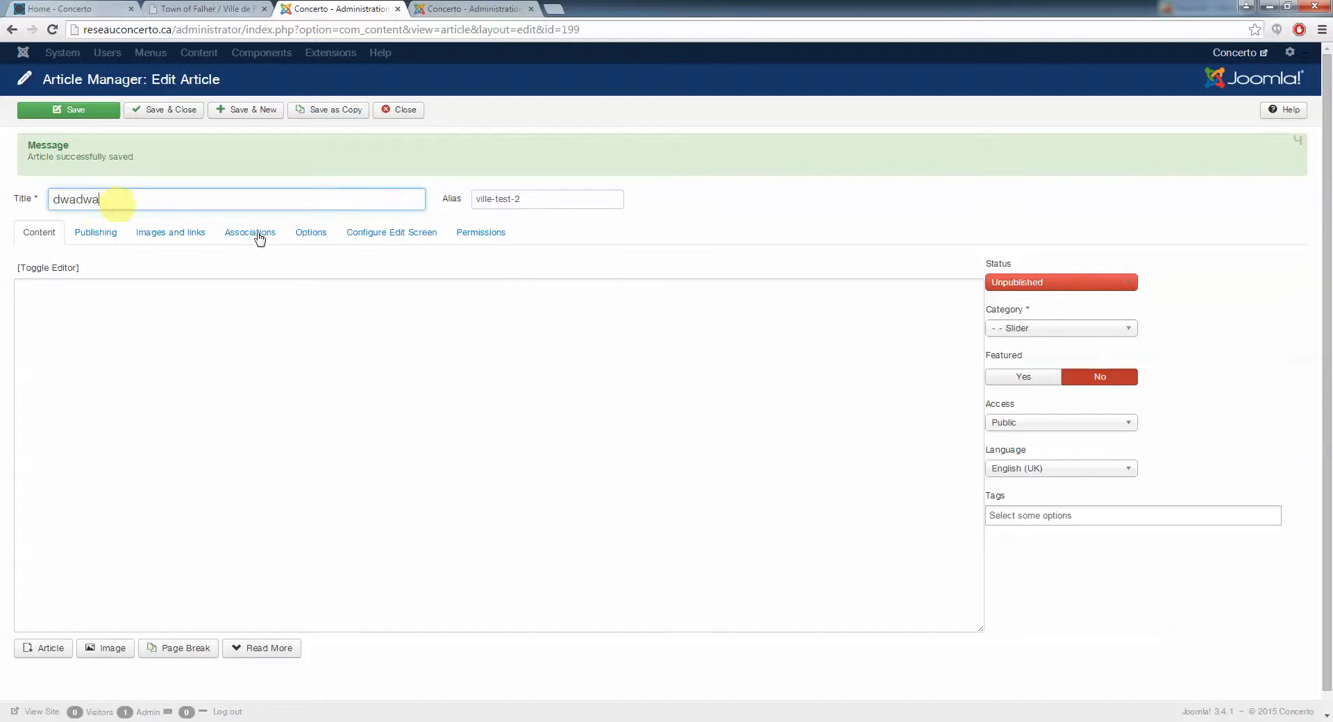
{"action": "left_click", "coordinate": [1054, 291]}
{"action": "left_click", "coordinate": [1042, 297]}
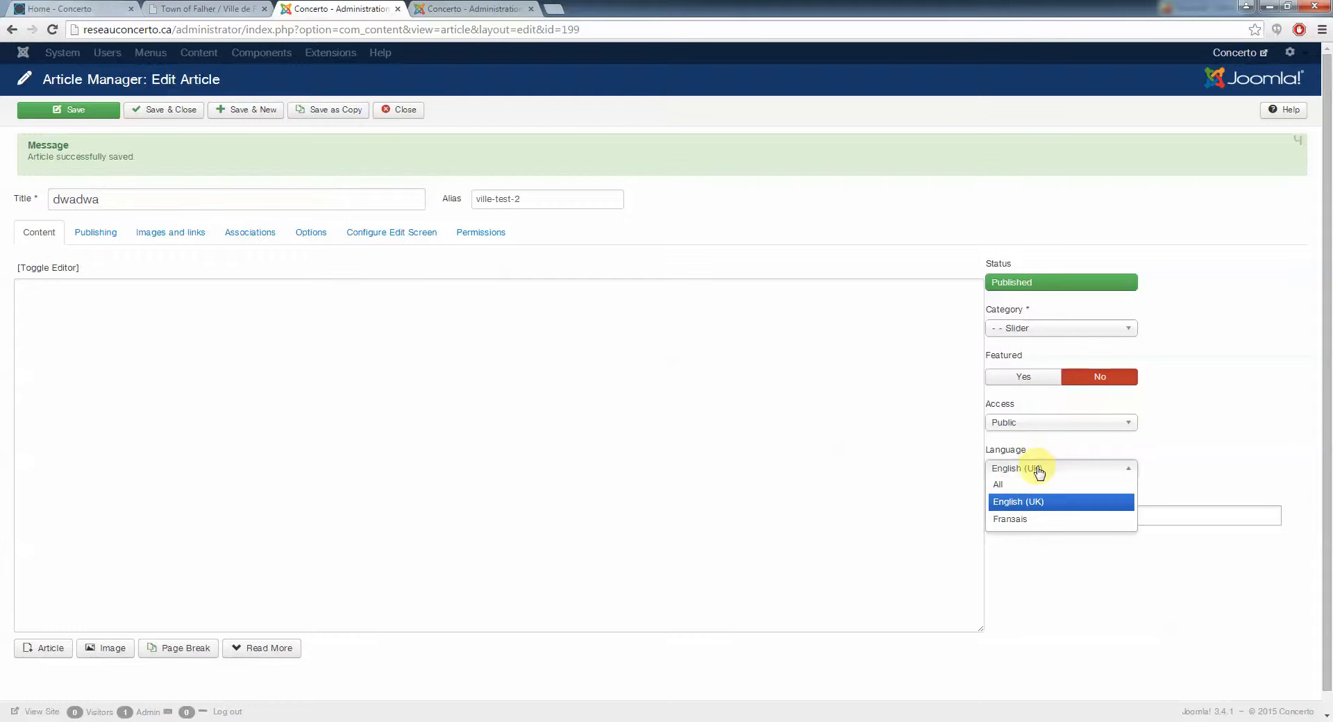
{"action": "left_click", "coordinate": [1032, 519]}
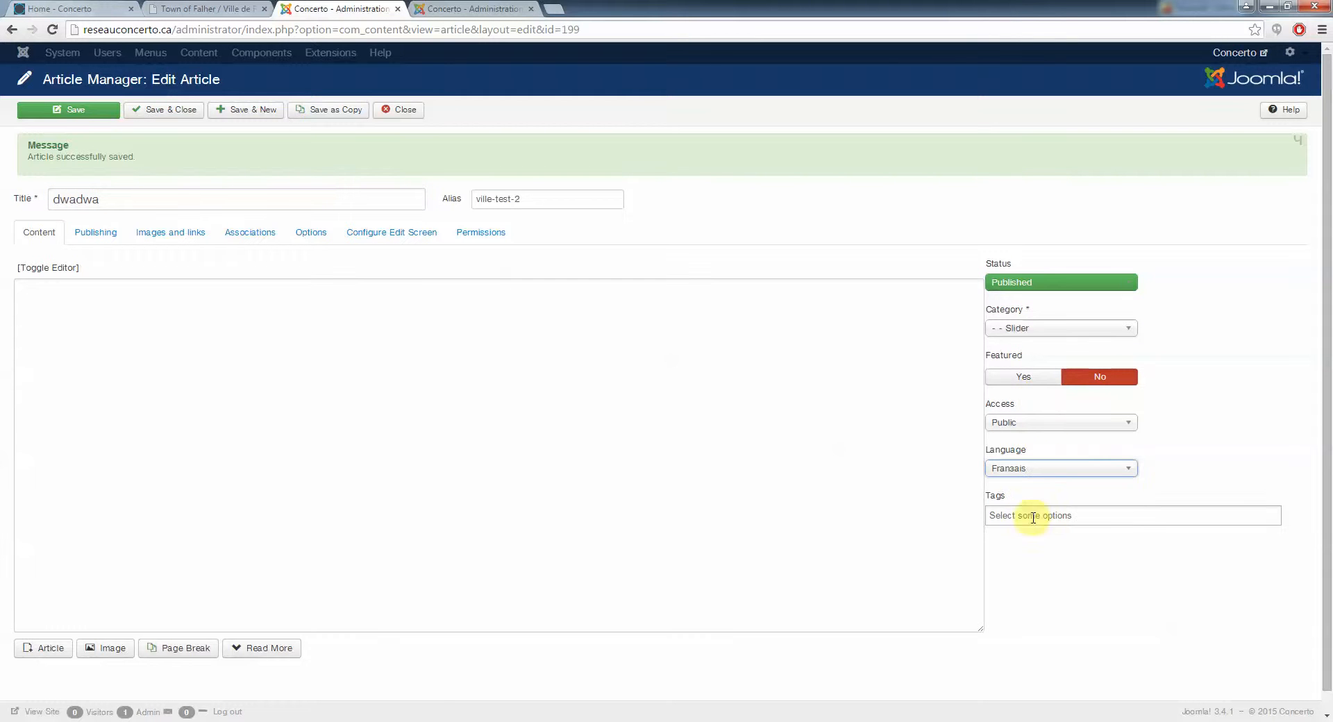
Check the Full Article Image and Link A field of the French copy and return to its main content
{"action": "left_click", "coordinate": [186, 234]}
{"action": "left_click_drag", "start_coordinate": [172, 438], "coordinate": [229, 438]}
{"action": "left_click", "coordinate": [813, 268]}
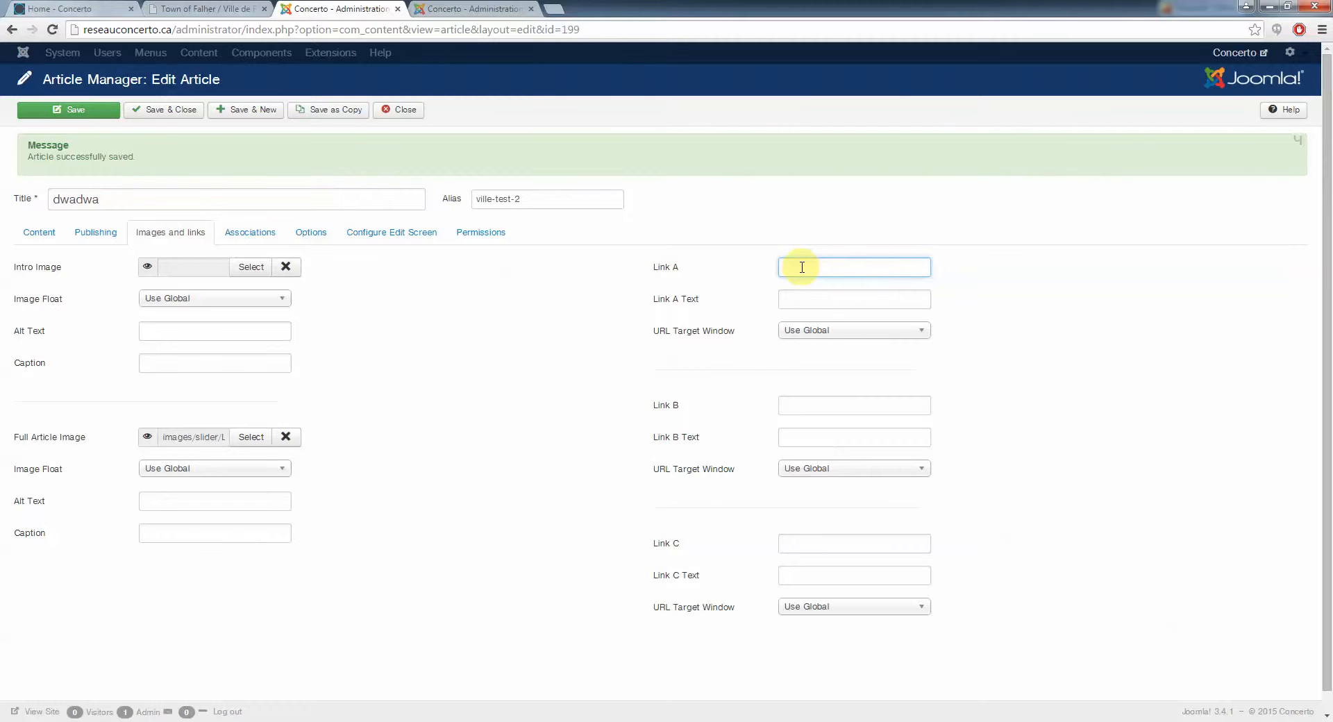
{"action": "left_click", "coordinate": [911, 268]}
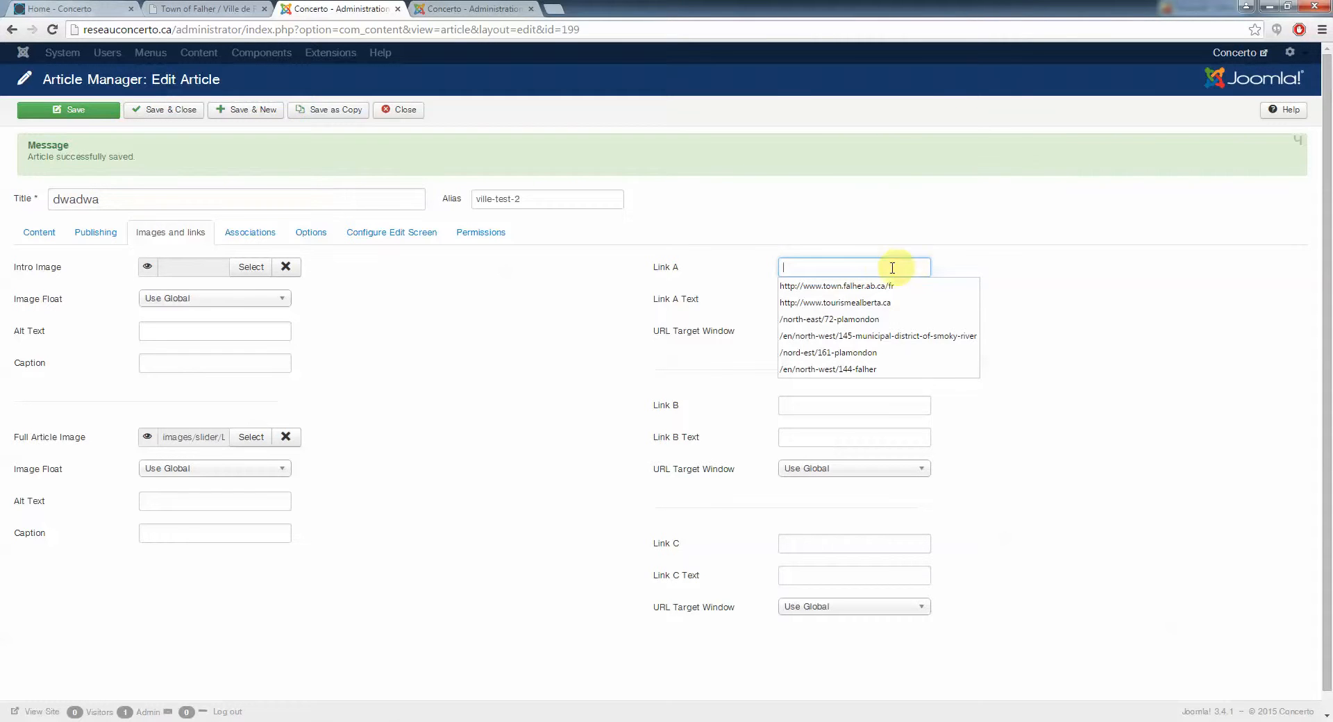
{"action": "mouse_move", "coordinate": [661, 285]}
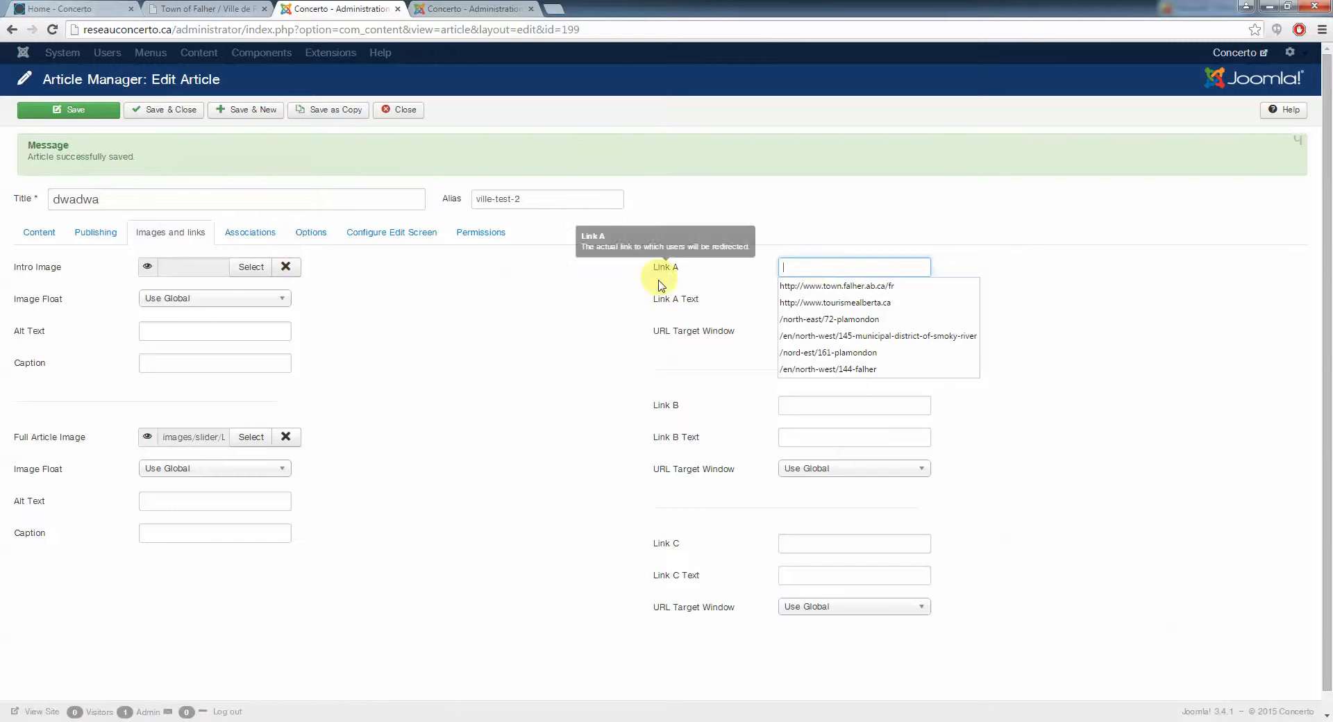
{"action": "left_click", "coordinate": [31, 238]}
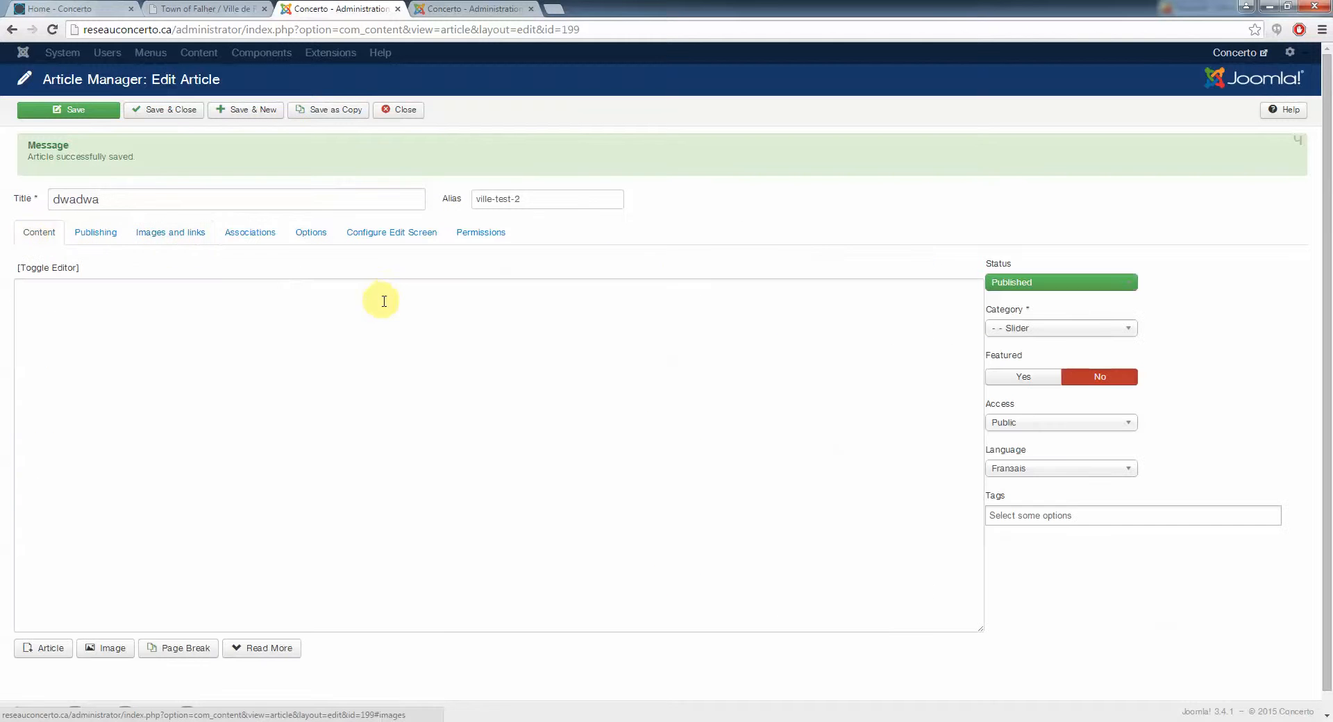